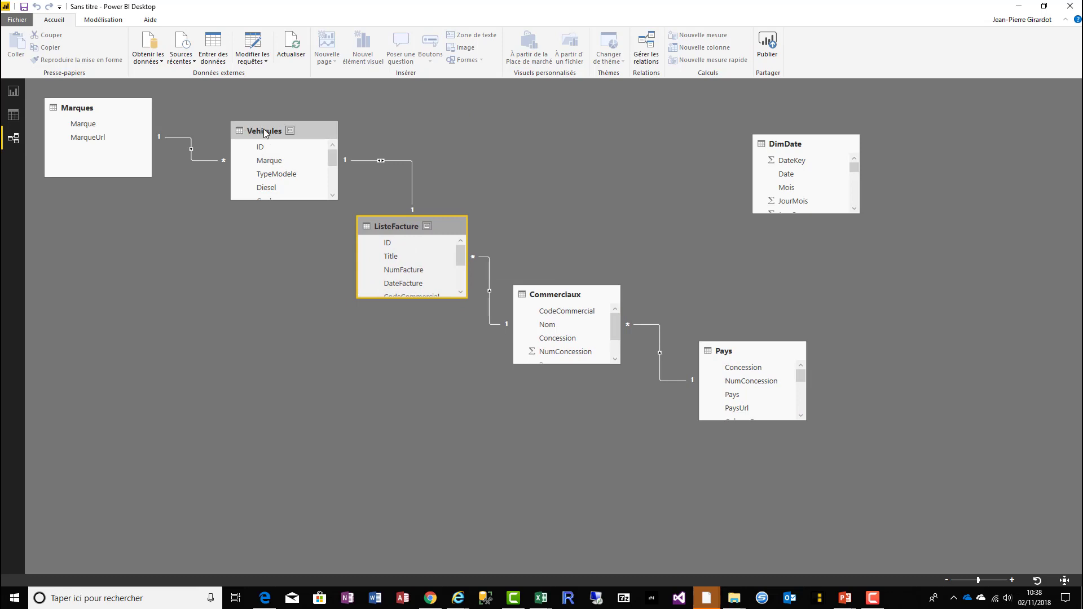
Step: Rearrange the Vehicules, DimDate and Commerciaux tables around ListeFacture in the model diagram
left_click_drag(267, 140, 227, 232)
left_click_drag(800, 148, 719, 135)
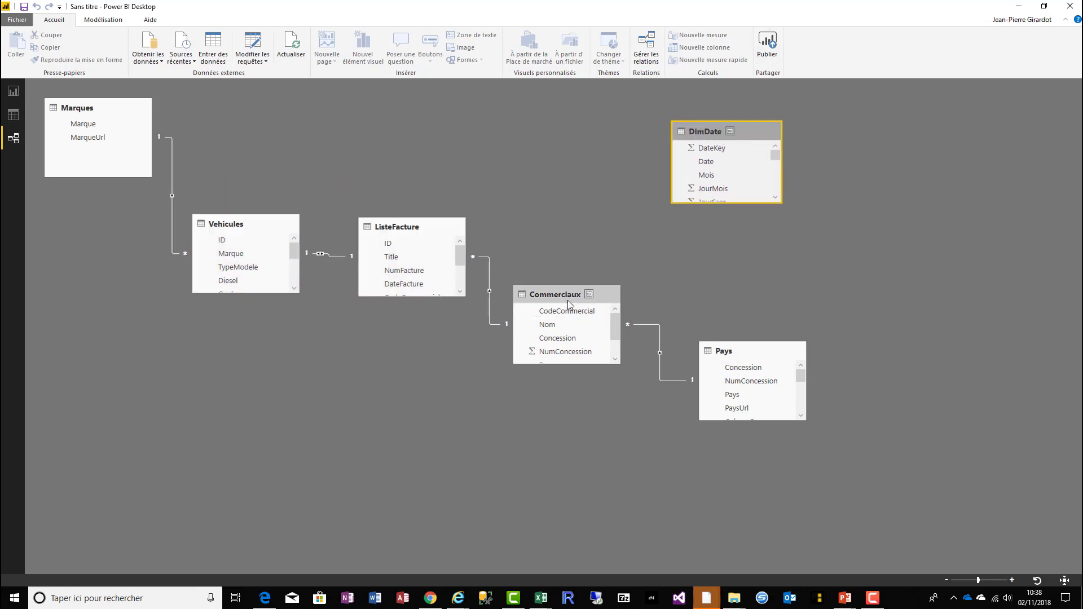
left_click_drag(569, 302, 576, 294)
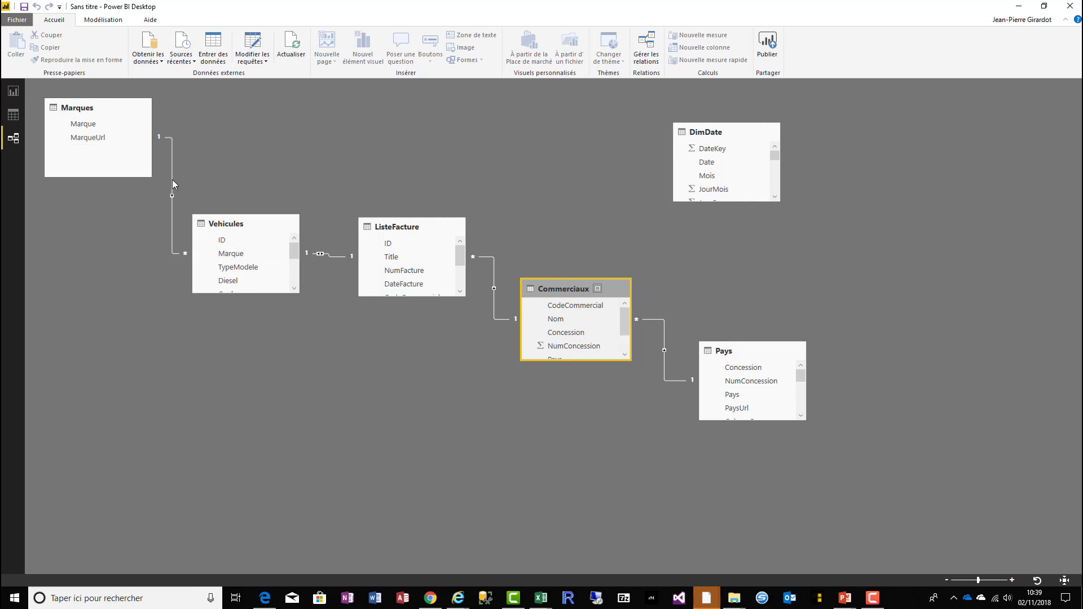
Step: Enlarge the ListeFacture and Vehicules tables in the model diagram so that all their fields fit
right_click(335, 256)
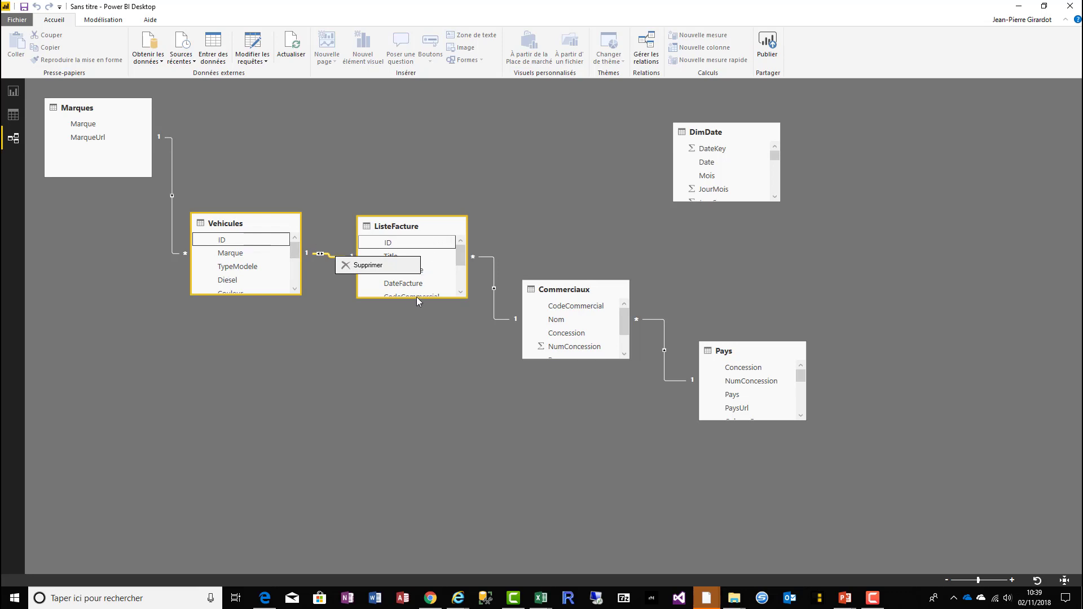
scroll(411, 294, "down", 1)
left_click_drag(412, 298, 413, 409)
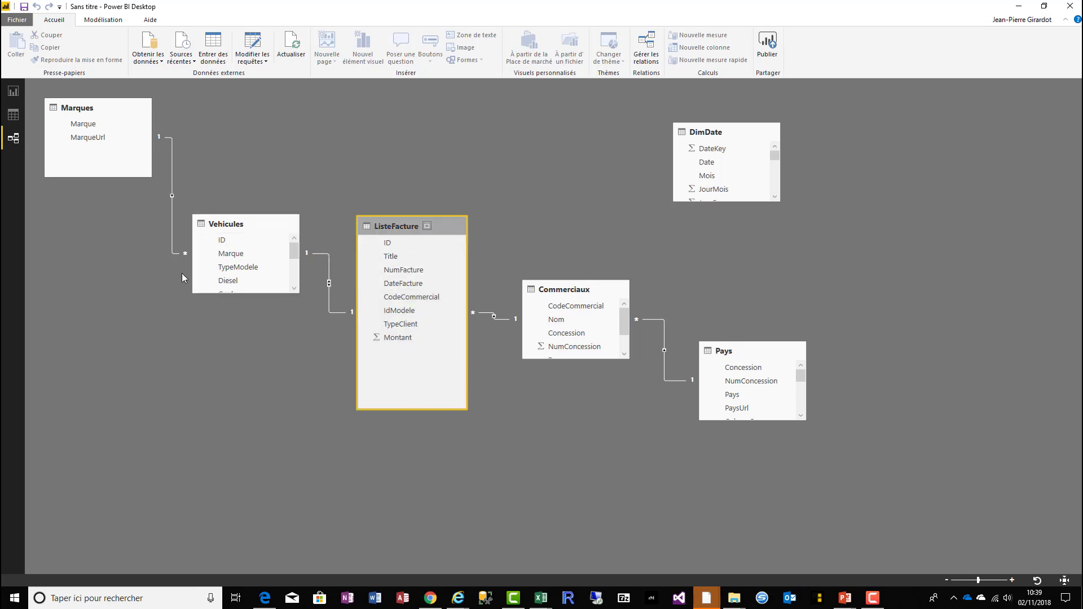
left_click_drag(267, 294, 267, 436)
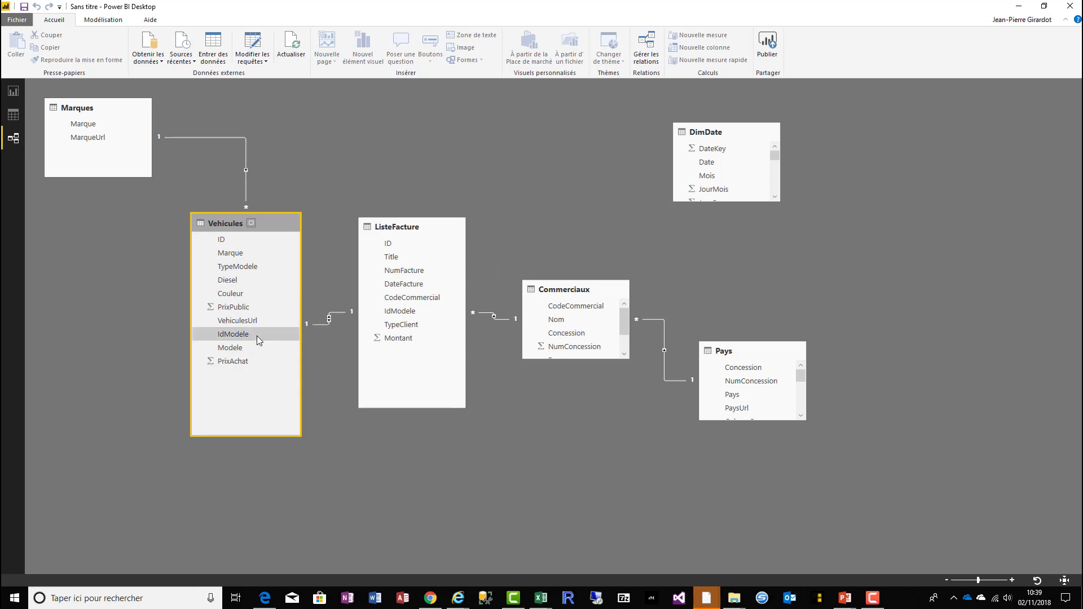
Step: Replace the ID relationship between Vehicules and ListeFacture with one linking IdModele in both tables
left_click(341, 314)
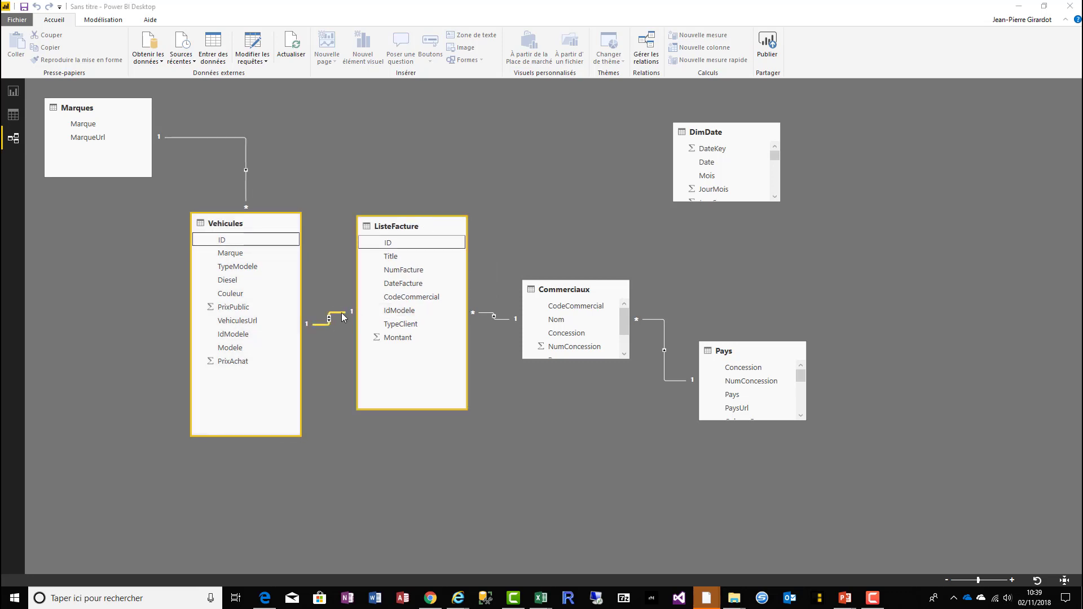
key("Delete")
left_click(593, 316)
left_click_drag(389, 311, 249, 335)
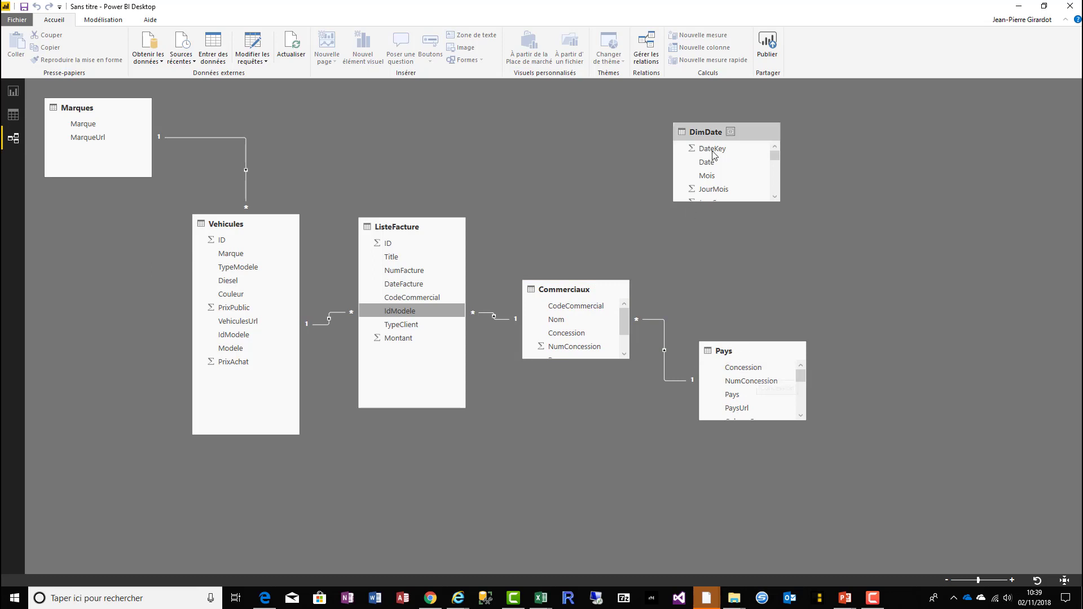
Step: Move DimDate closer to ListeFacture and relate ListeFacture's DateFacture to DimDate's Date
left_click_drag(718, 141, 670, 120)
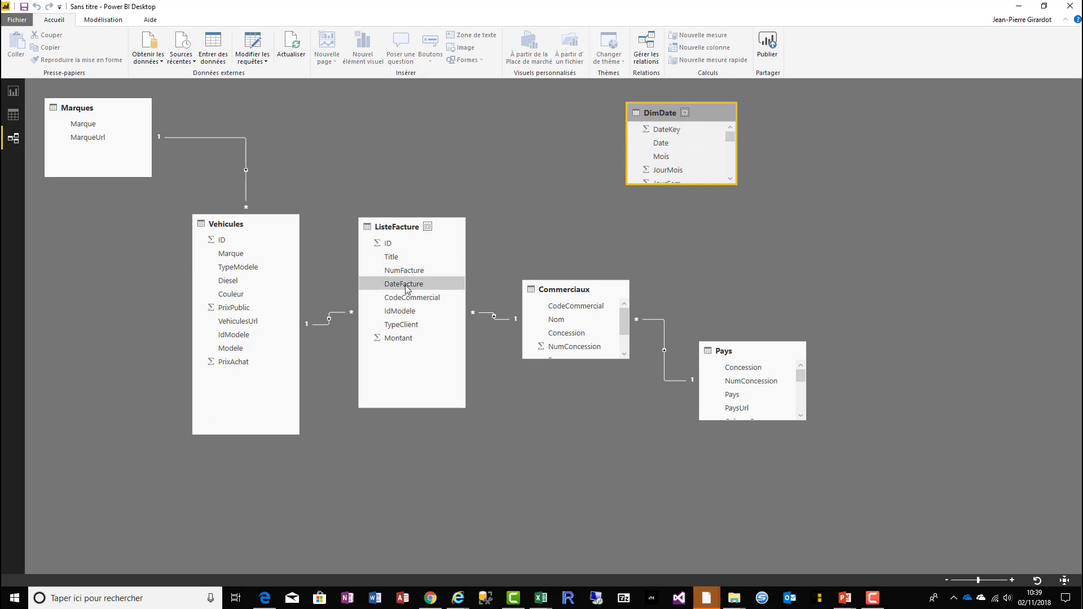
left_click_drag(429, 285, 664, 144)
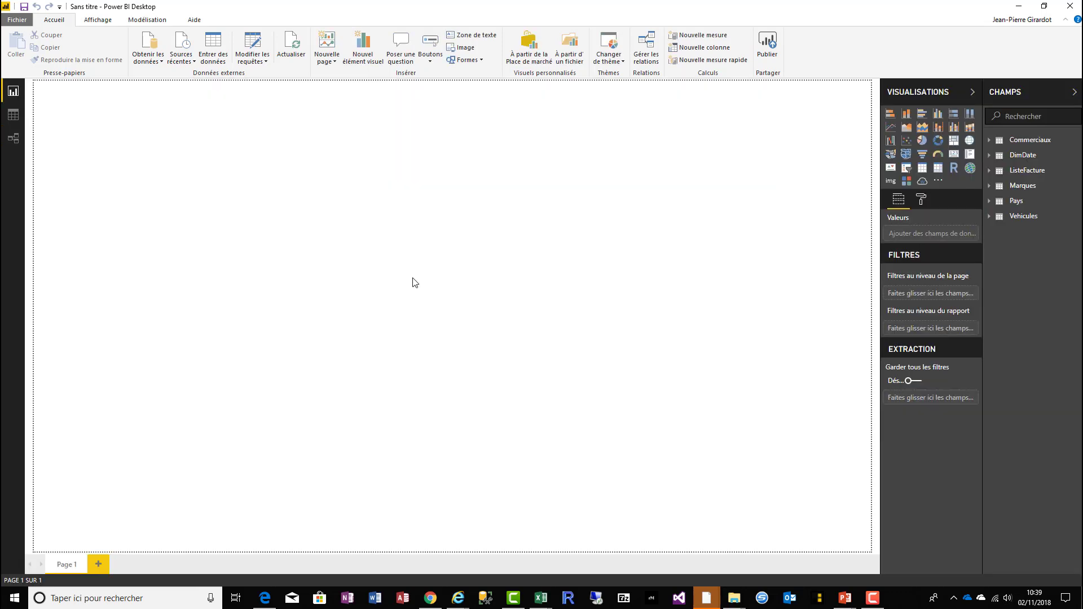
Step: In the report, create the measure Total CA = SUM(ListeFacture[Montant])
left_click(148, 21)
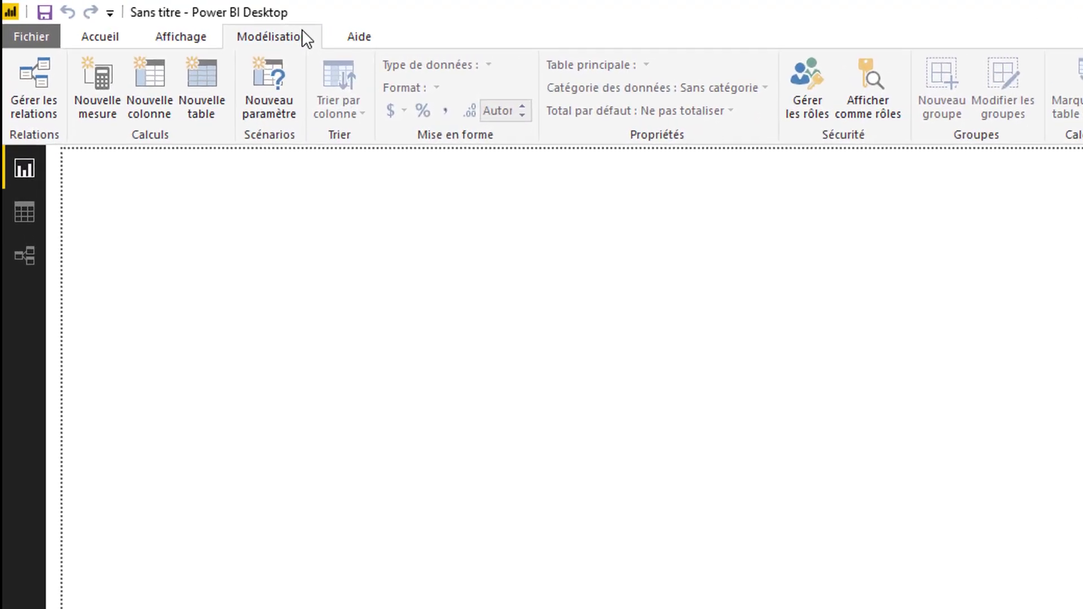
left_click(106, 90)
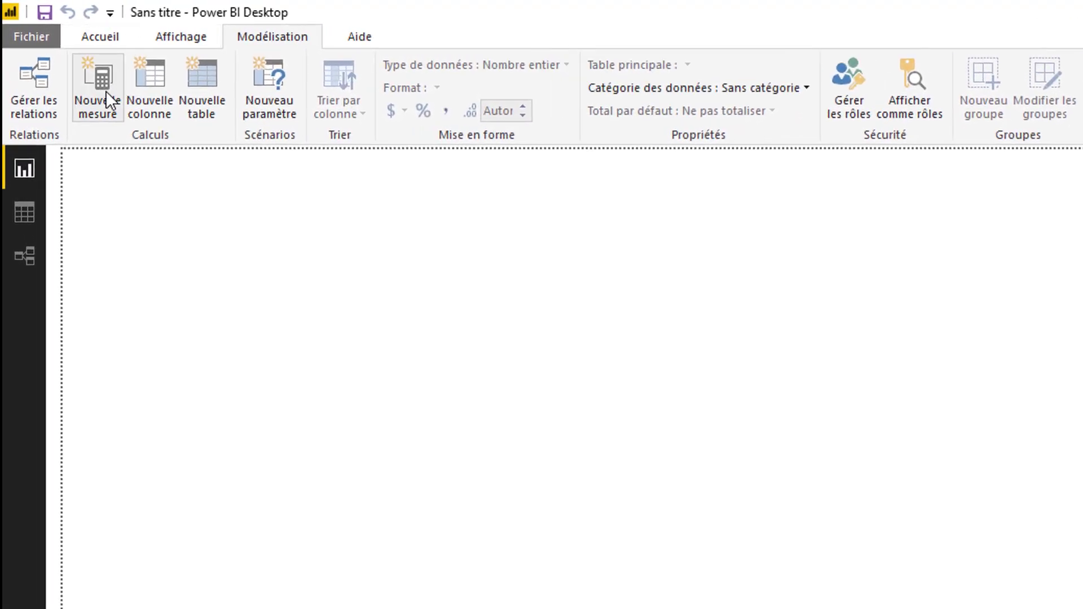
type("T")
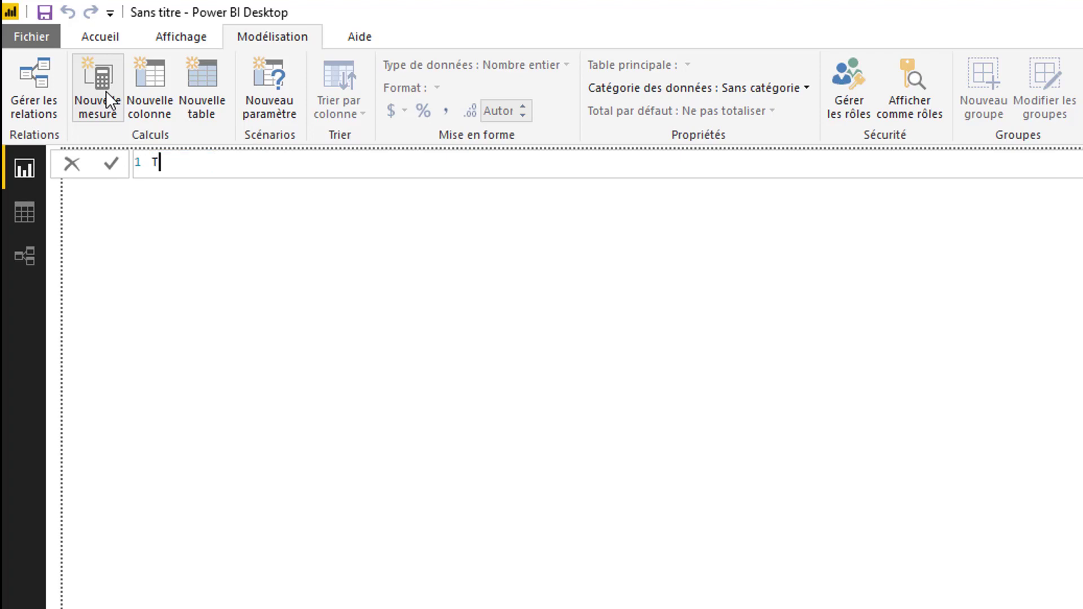
type("otal CA = sum(")
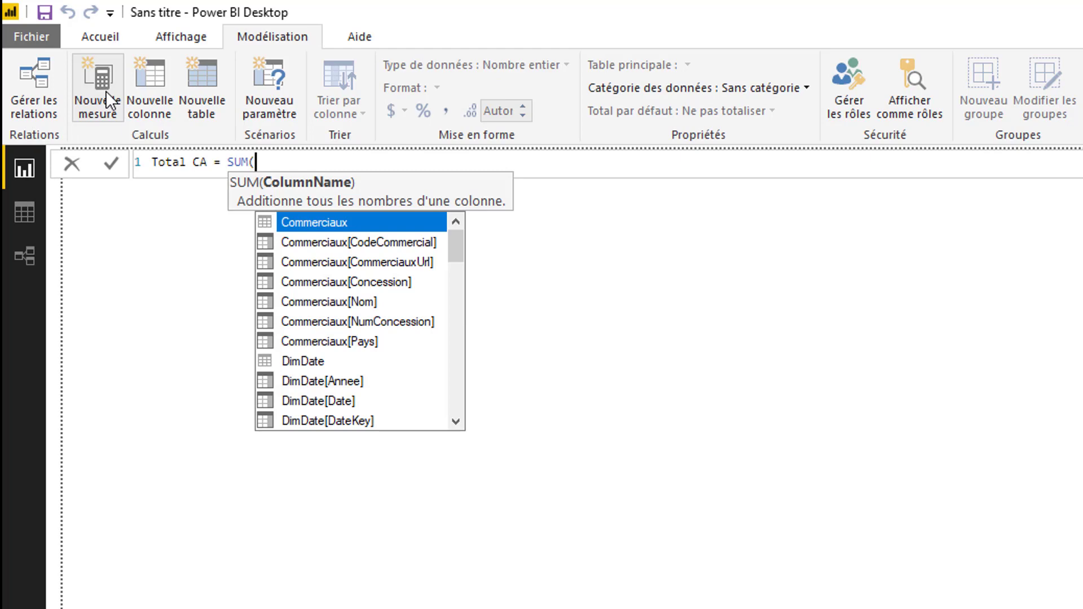
type("li")
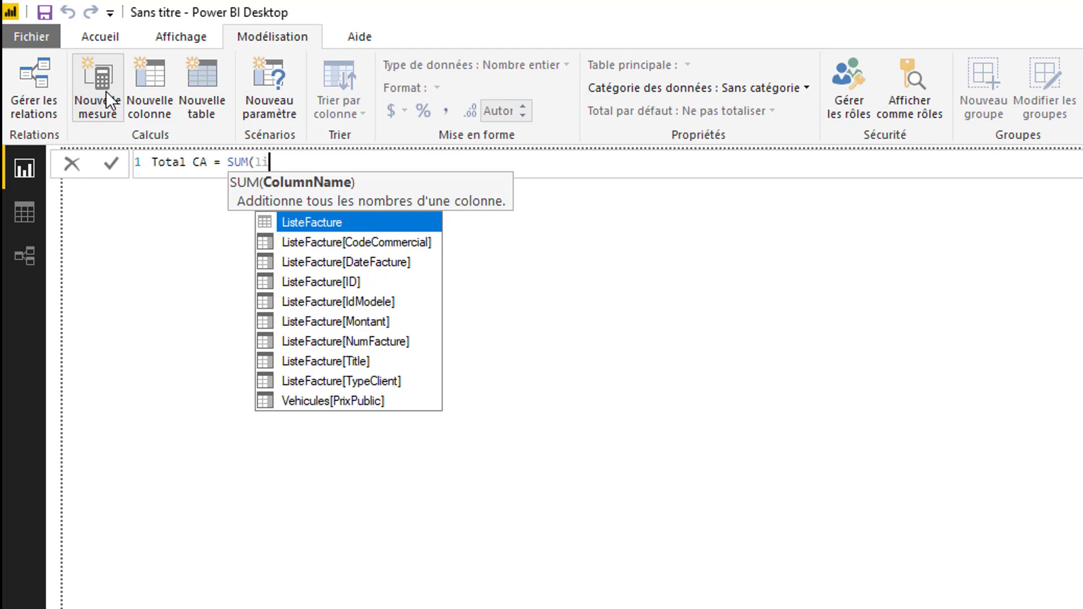
key("Down")
key("Down")
key("Down")
key("Down")
key("Down")
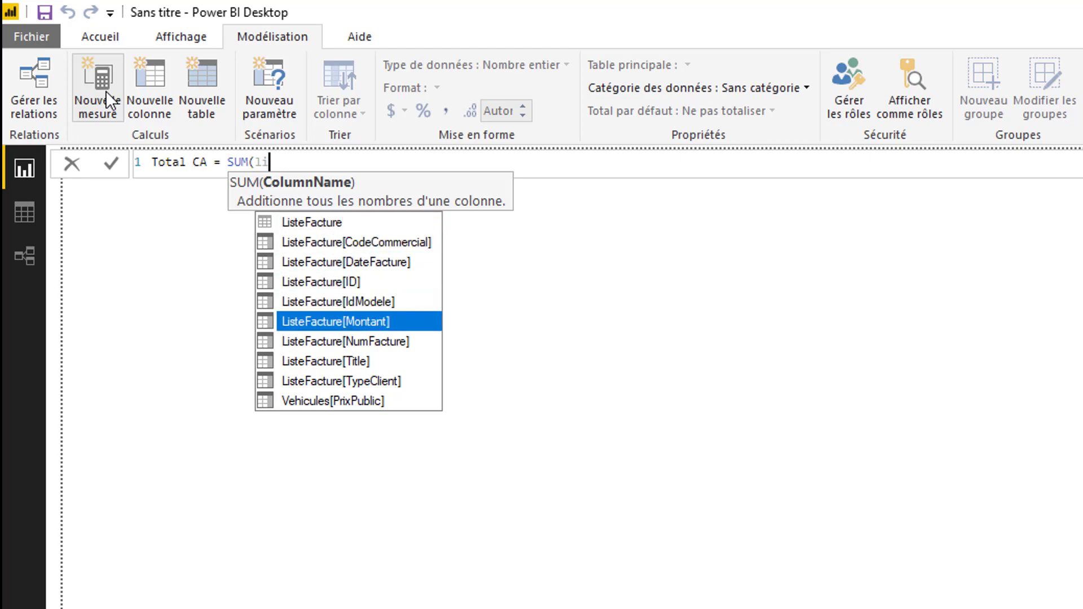
key("Tab")
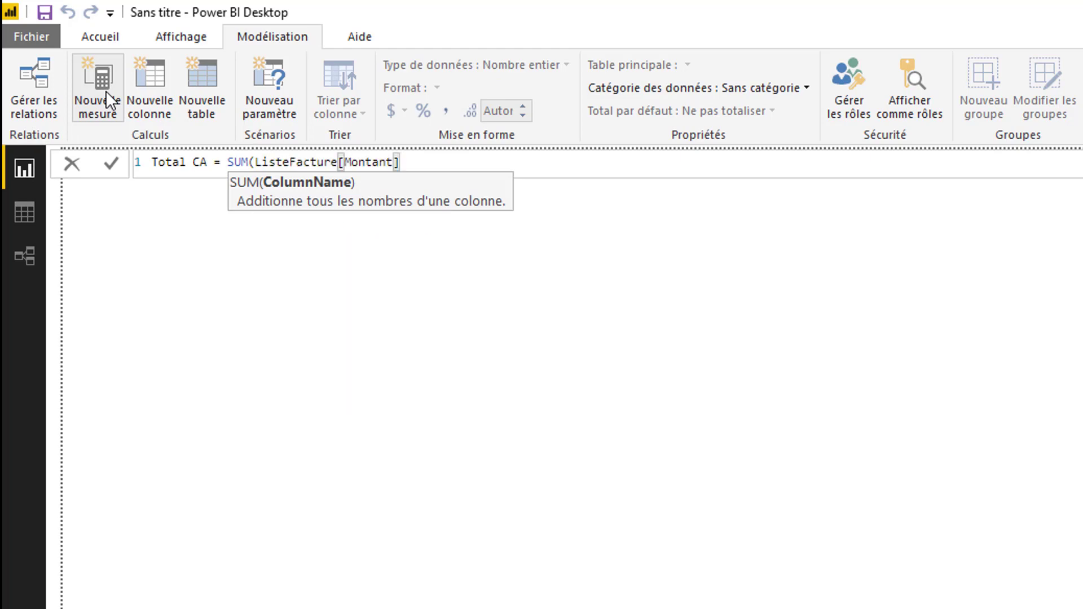
type(")")
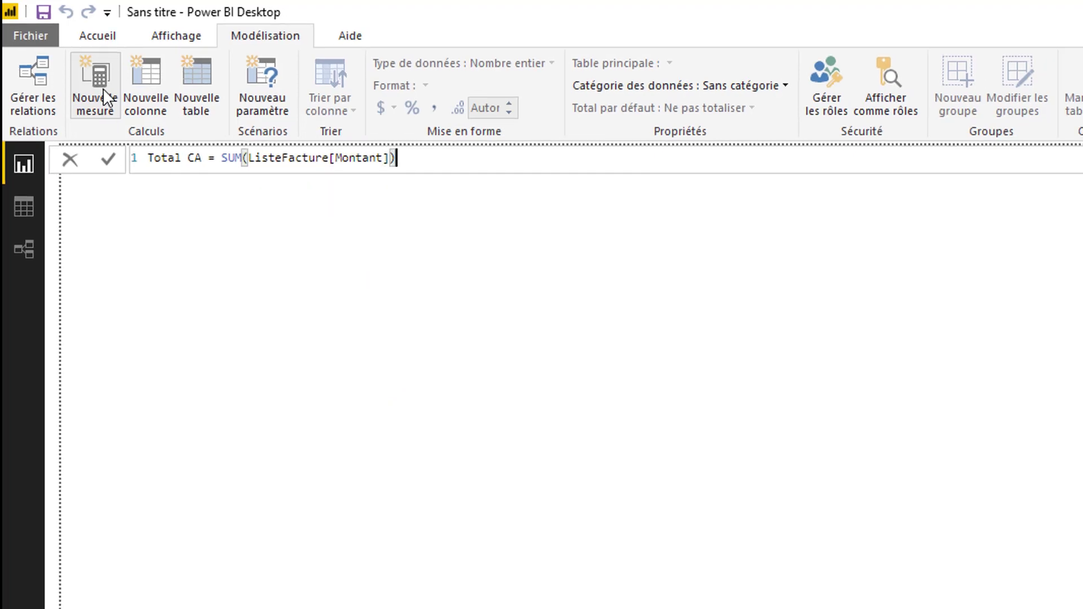
key("Return")
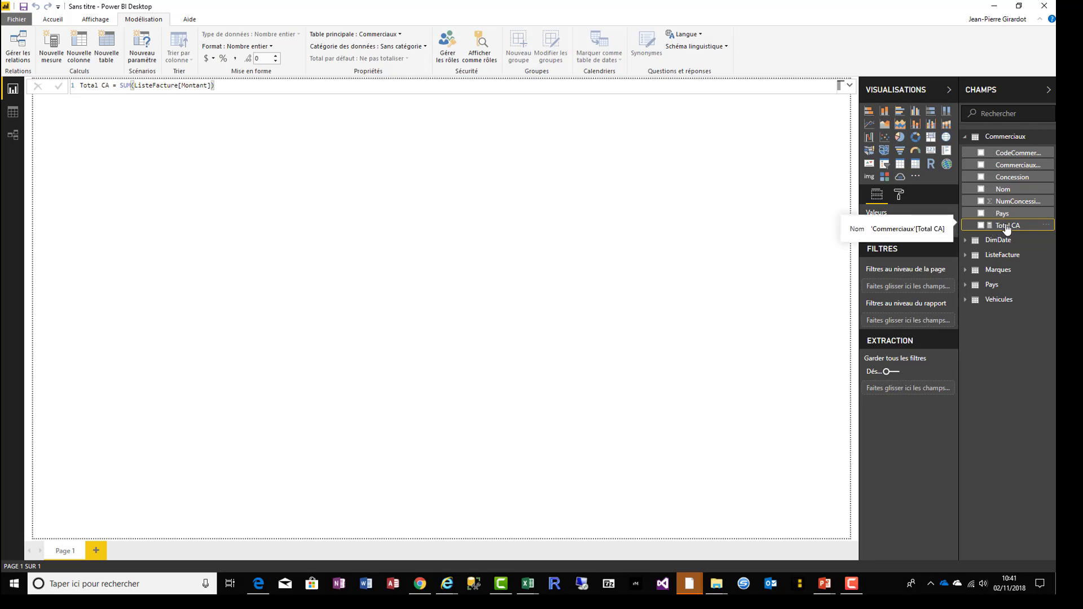
Step: Build a column chart of Total CA by Marque from the Marques table and place it in the upper left of the report page
left_click_drag(1008, 227, 431, 261)
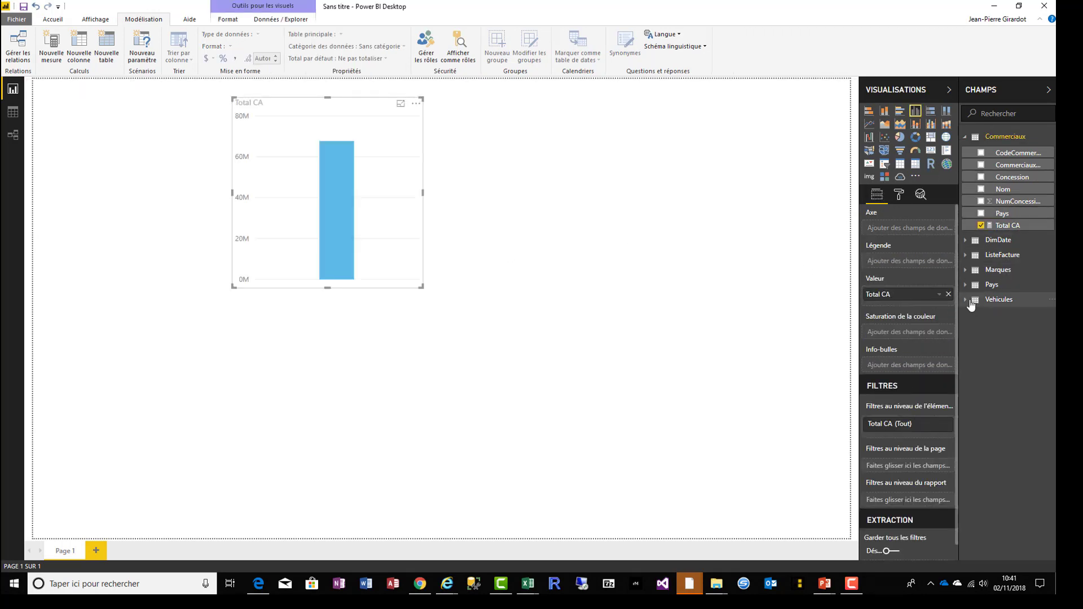
left_click(965, 270)
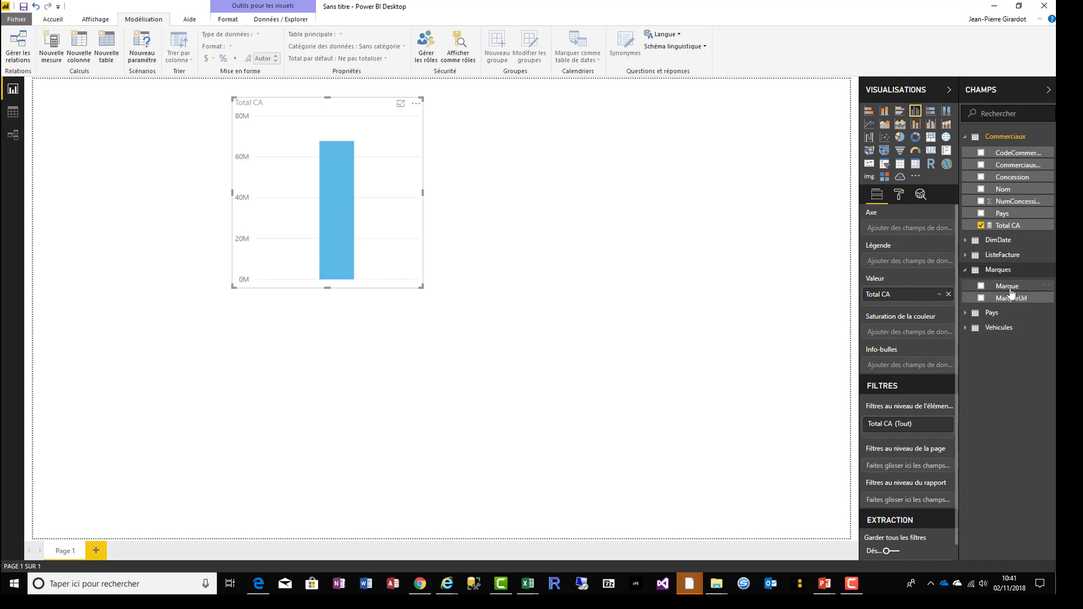
left_click_drag(995, 286, 473, 250)
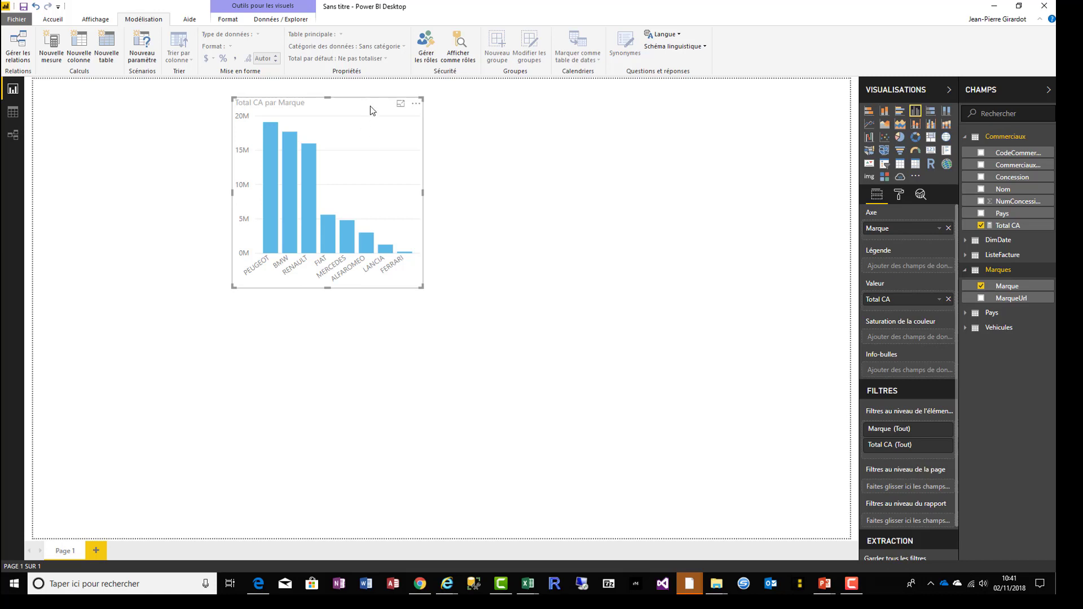
left_click_drag(371, 110, 297, 130)
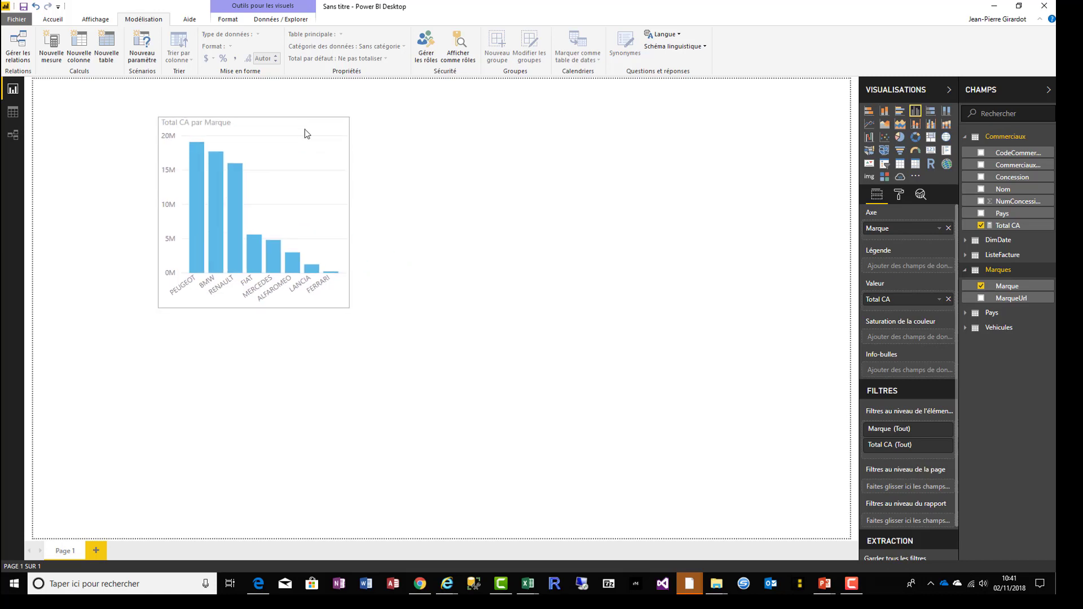
left_click(304, 133)
left_click(574, 252)
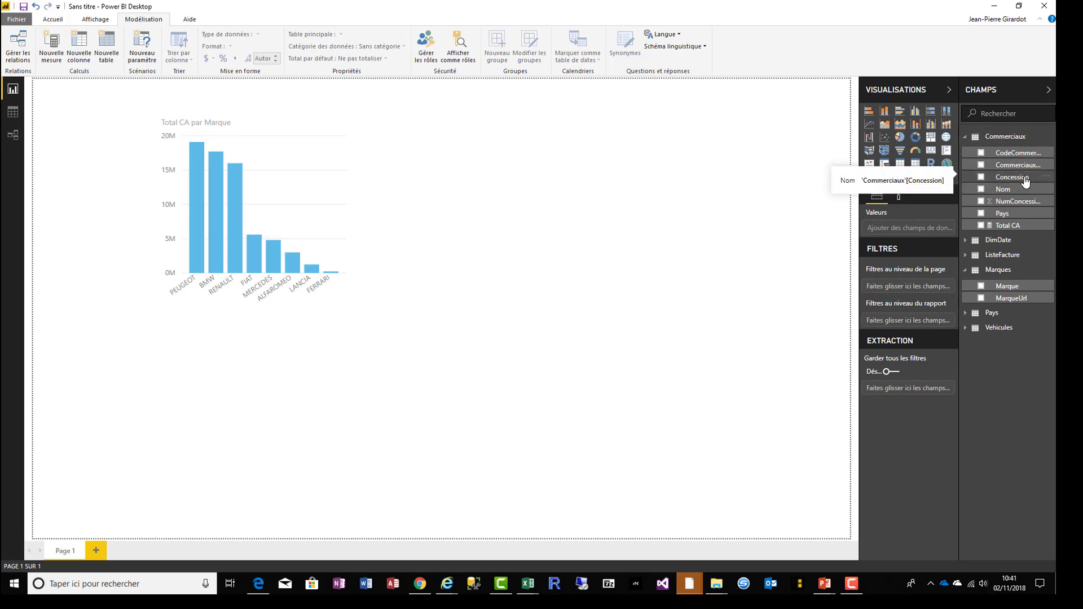
Step: Create a treemap of Total CA by Concession beside the column chart and enlarge it
left_click_drag(1016, 179, 593, 187)
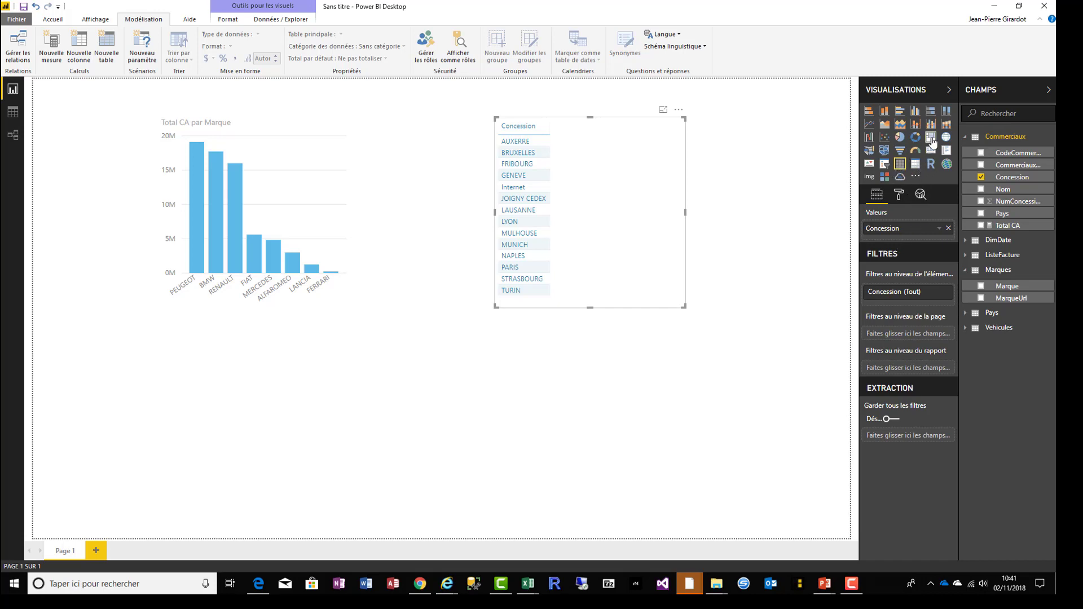
left_click(932, 141)
left_click_drag(1017, 231, 626, 226)
left_click_drag(686, 305, 823, 321)
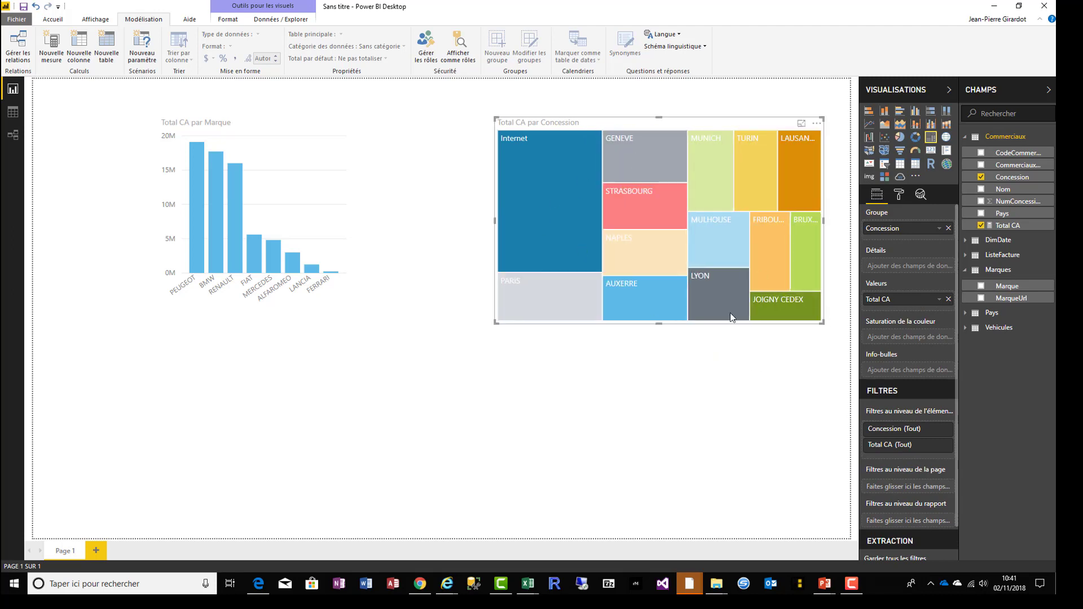
Step: Convert the Concession treemap into a table, narrow it to its columns and place it next to the column chart
left_click(900, 164)
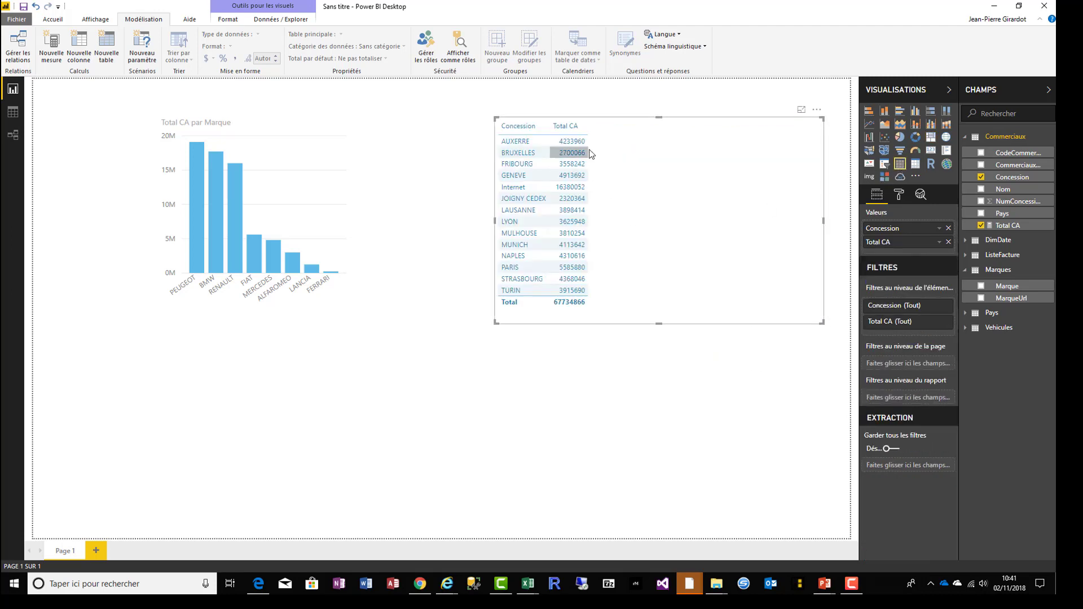
left_click_drag(823, 221, 515, 245)
left_click(622, 300)
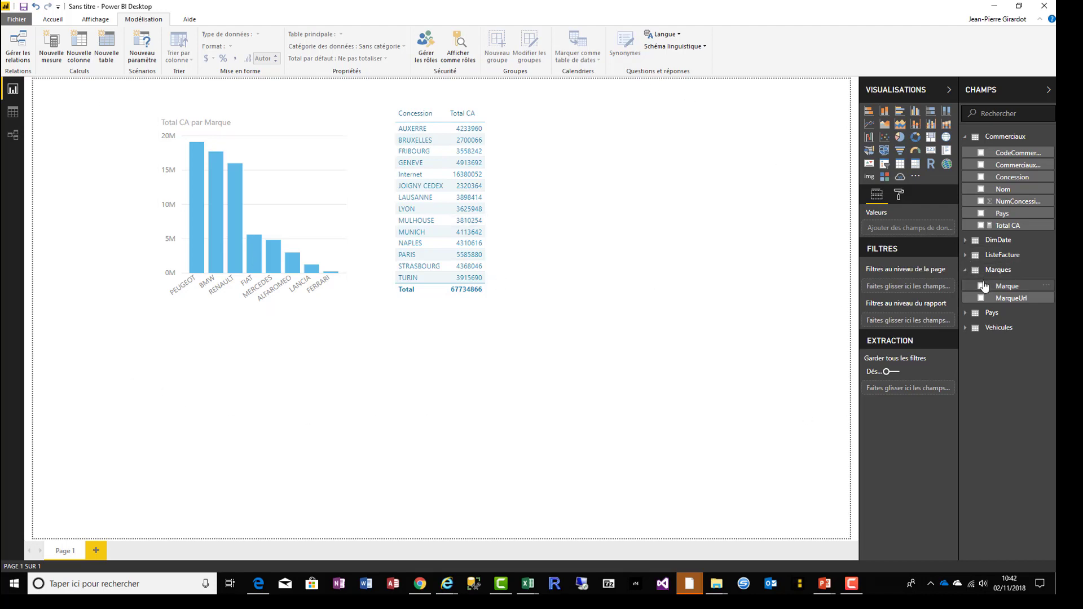
Step: Add a slicer on DimDate's Annee field at the upper right of the report page and filter to 2016
left_click(965, 241)
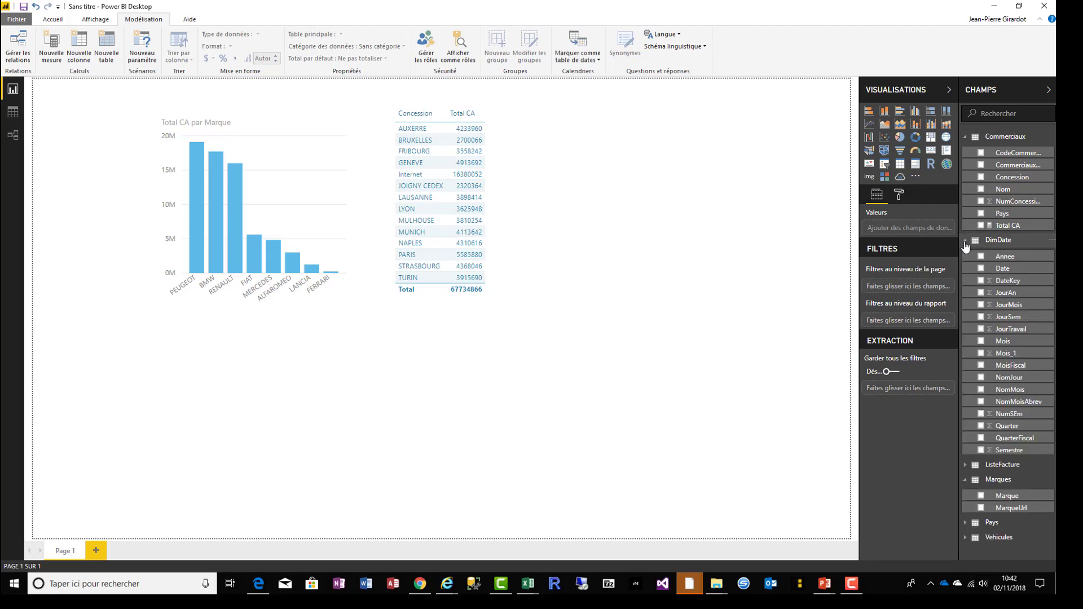
left_click_drag(1006, 257, 794, 116)
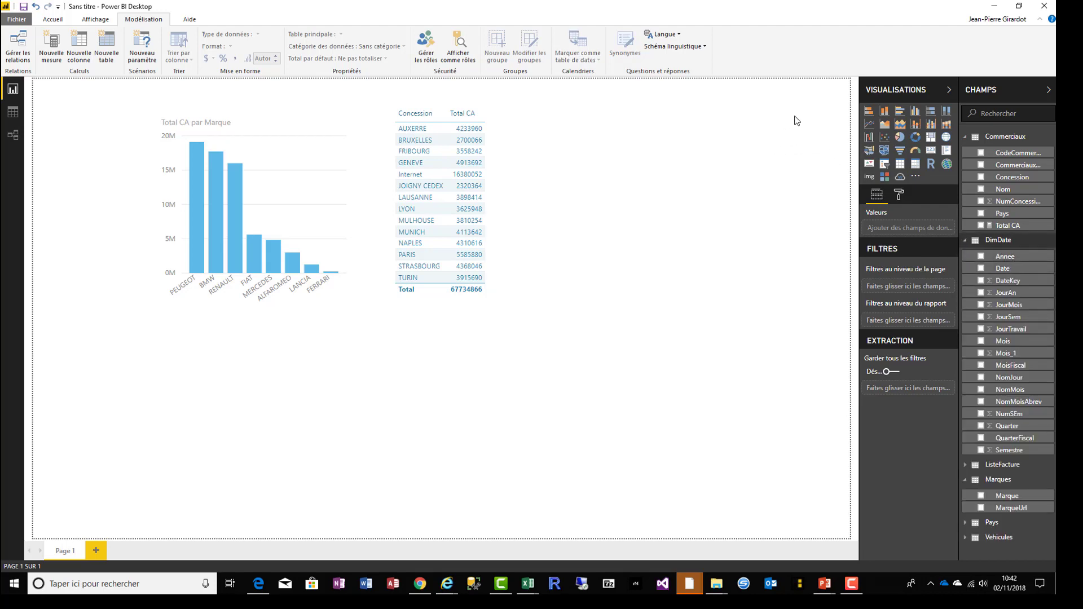
left_click(890, 167)
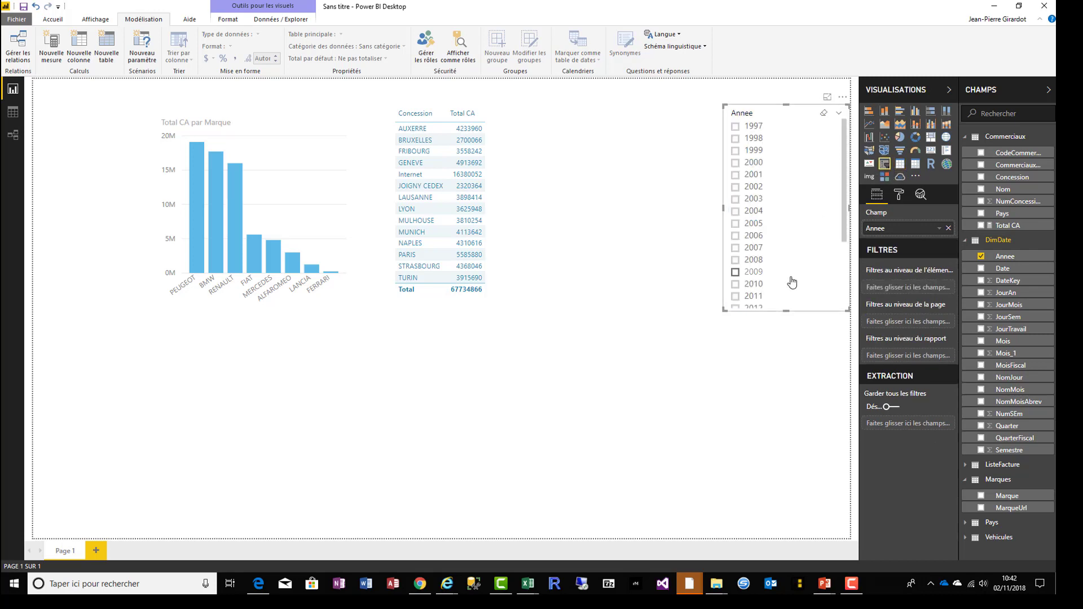
scroll(791, 282, "down", 3)
left_click(735, 255)
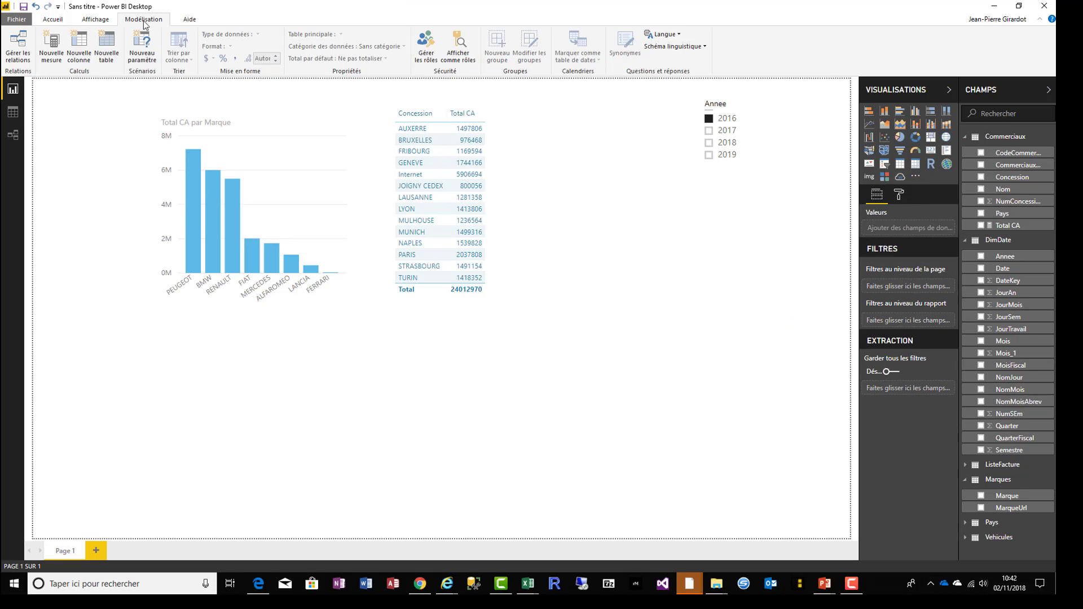
Step: Create the measure Total CA N-1 = CALCULATE([Total CA];SAMEPERIODLASTYEAR(DimDate[Date])) and add it to the Marque column chart
left_click(53, 43)
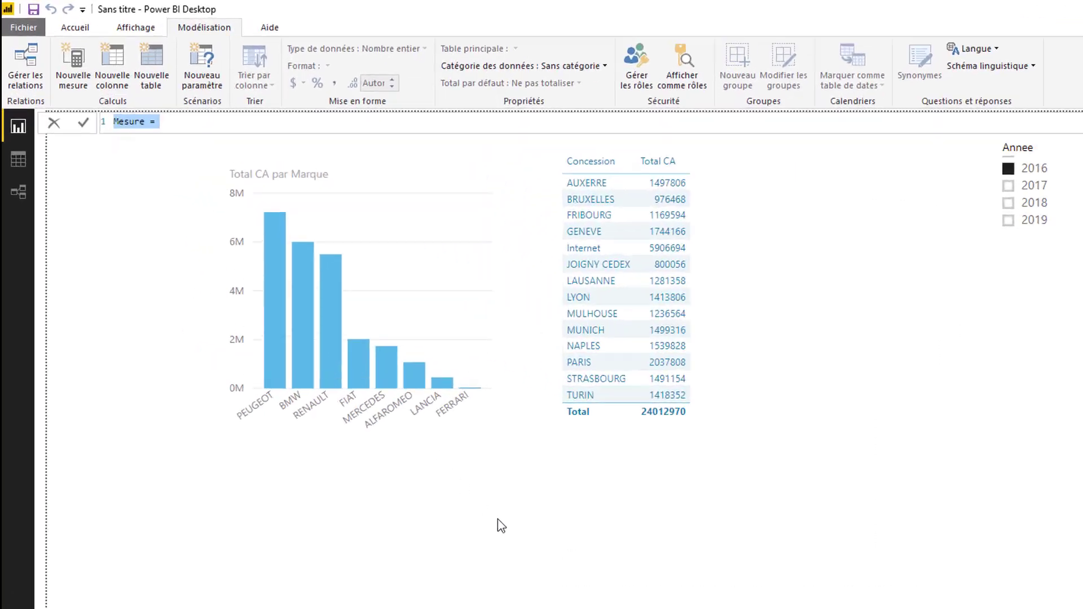
type("Total")
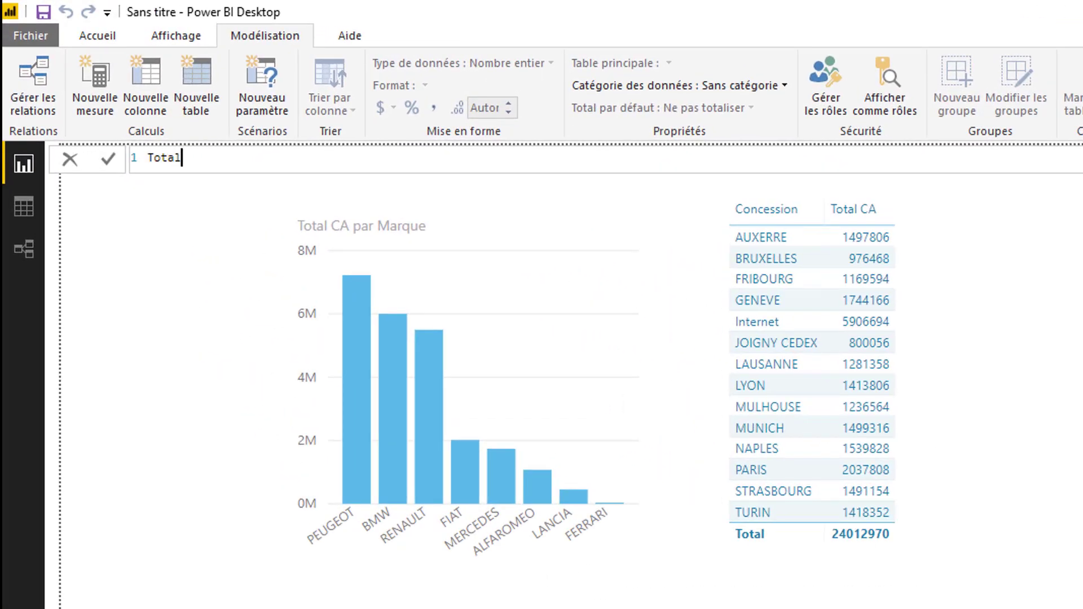
type(" CA N-1 = CALCULATE([t")
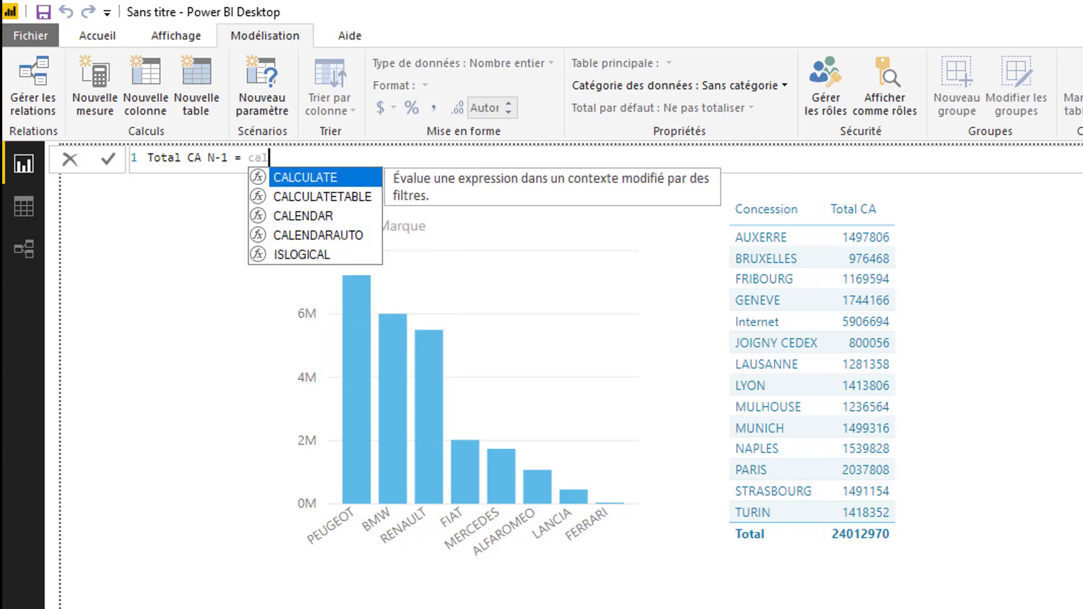
type("o")
key("Tab")
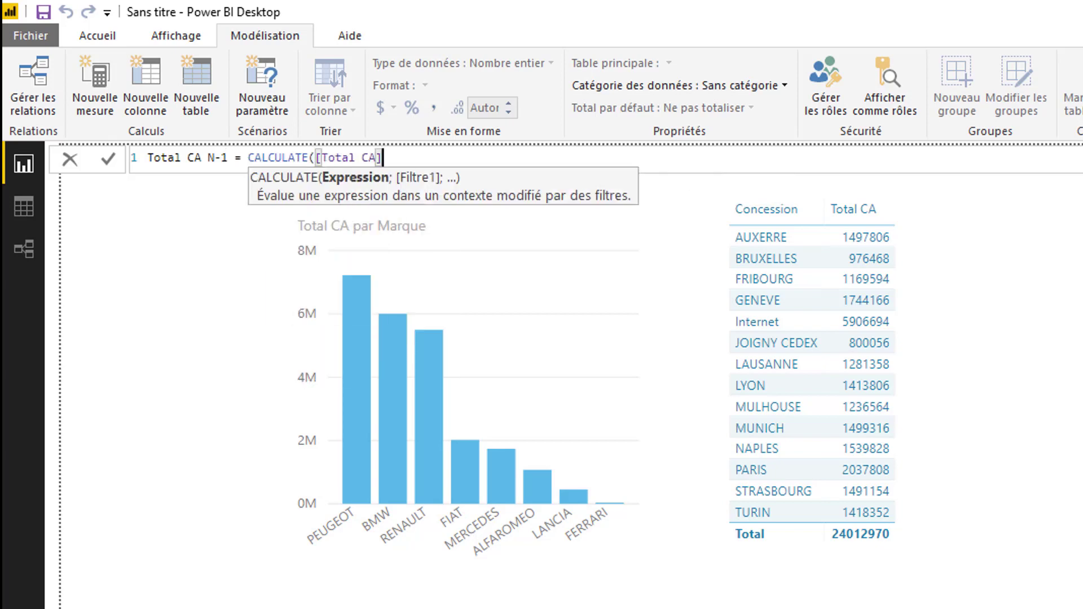
type(";")
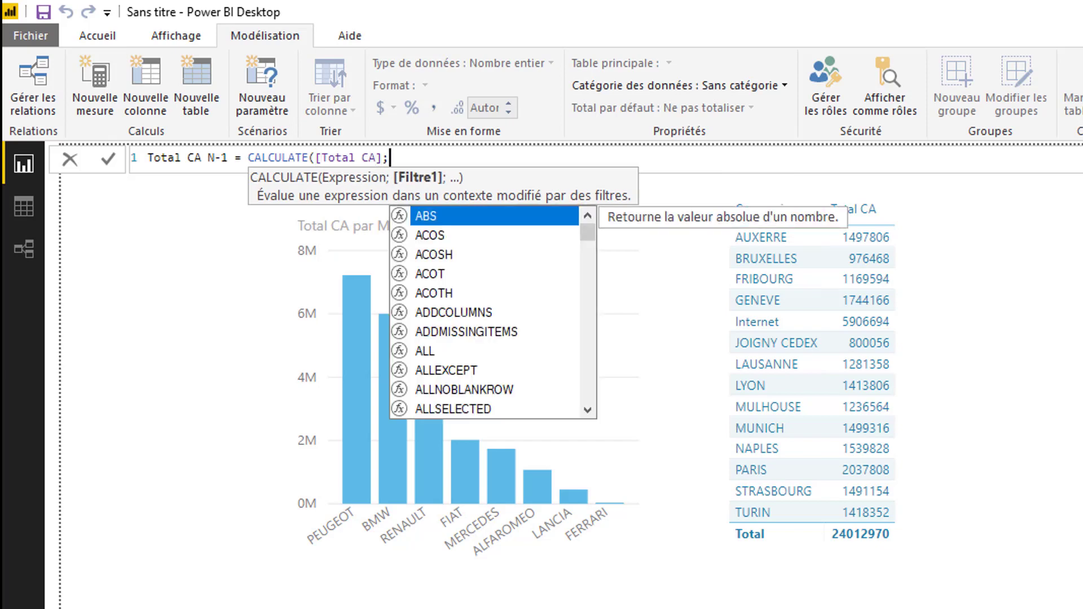
type("same")
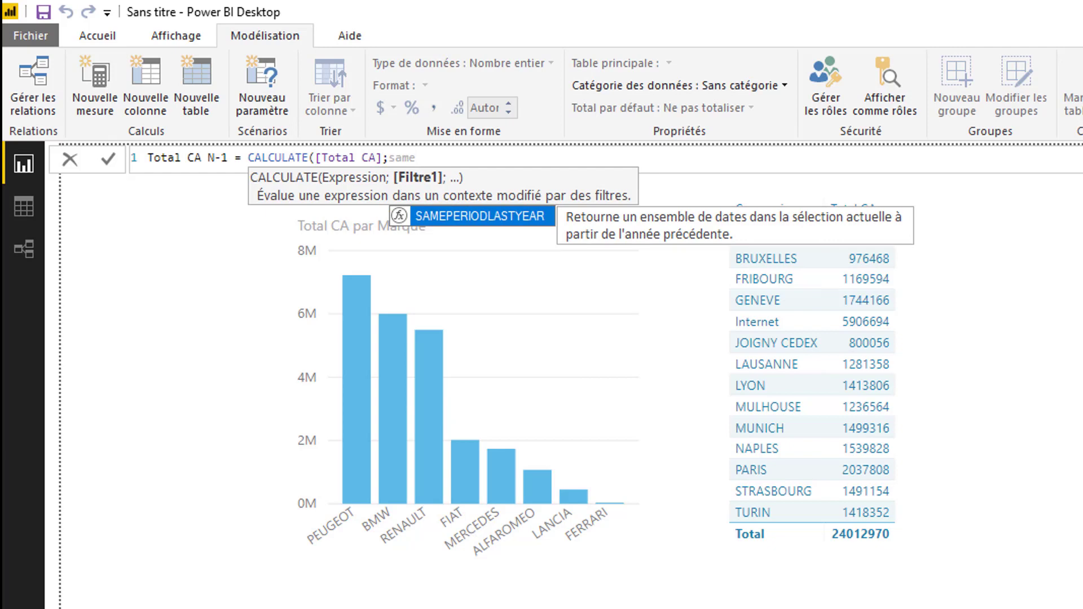
key("Tab")
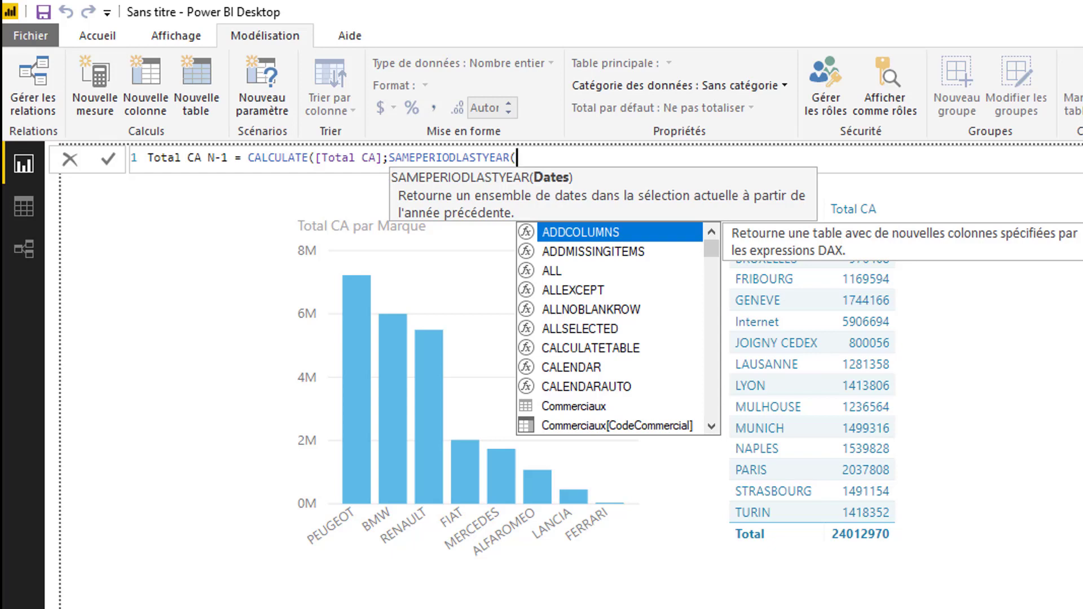
type("dim")
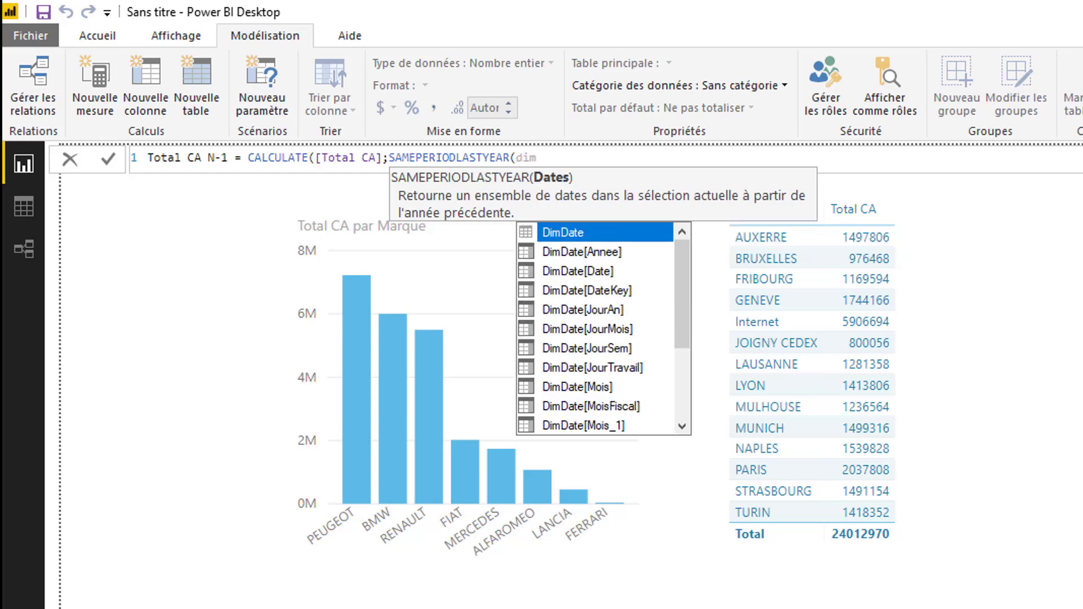
key("Down")
key("Down")
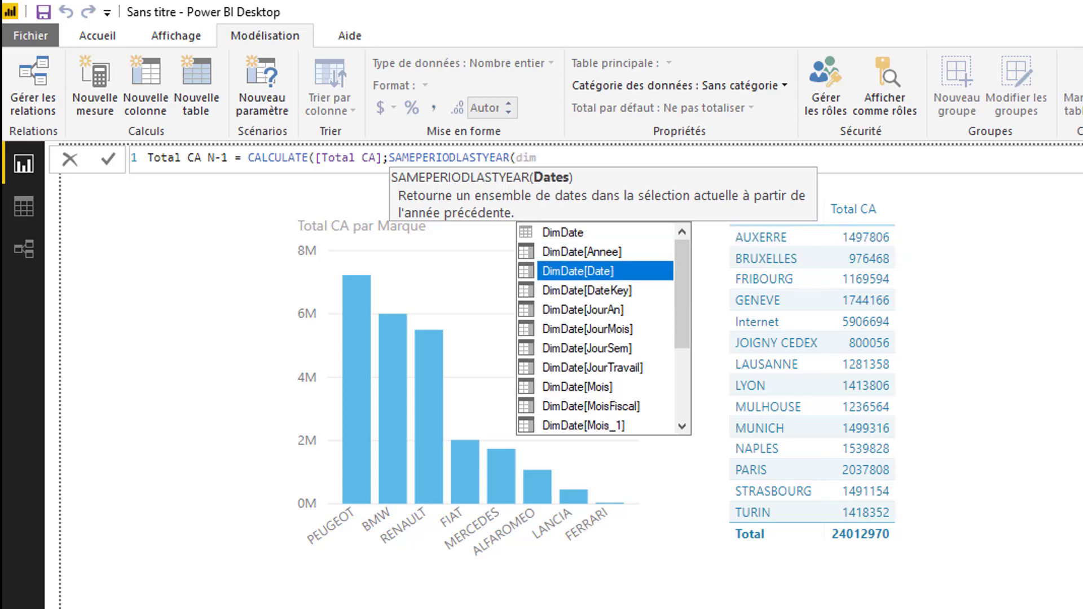
key("Tab")
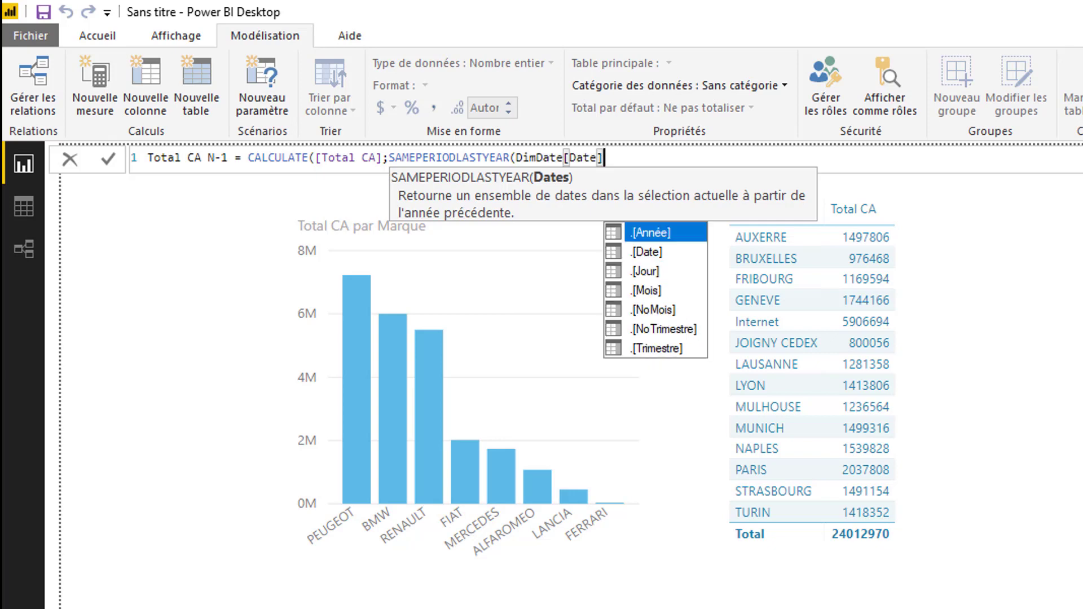
type(")")
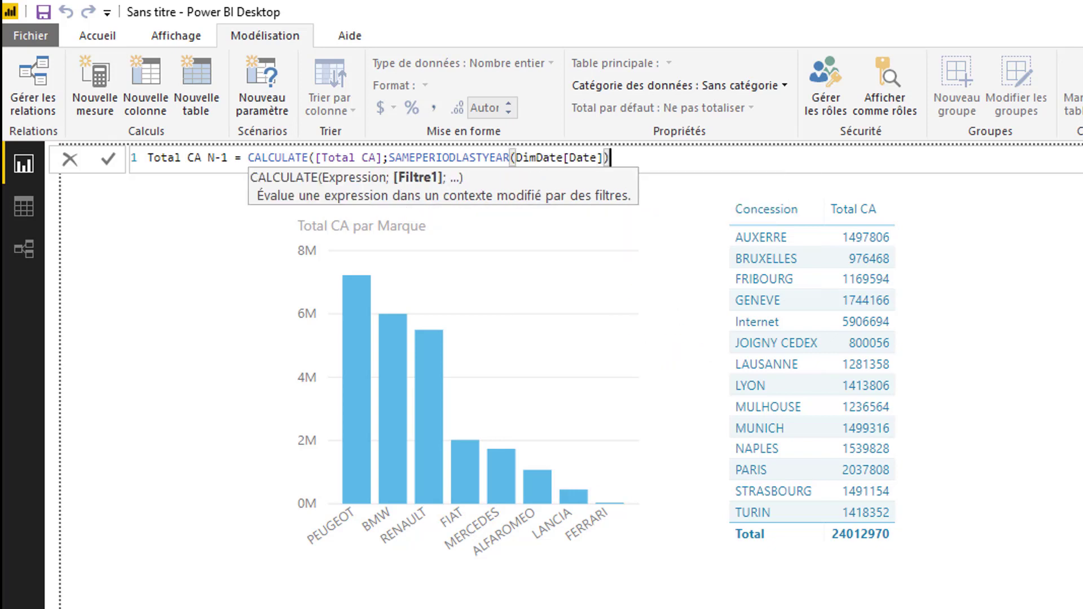
type(")")
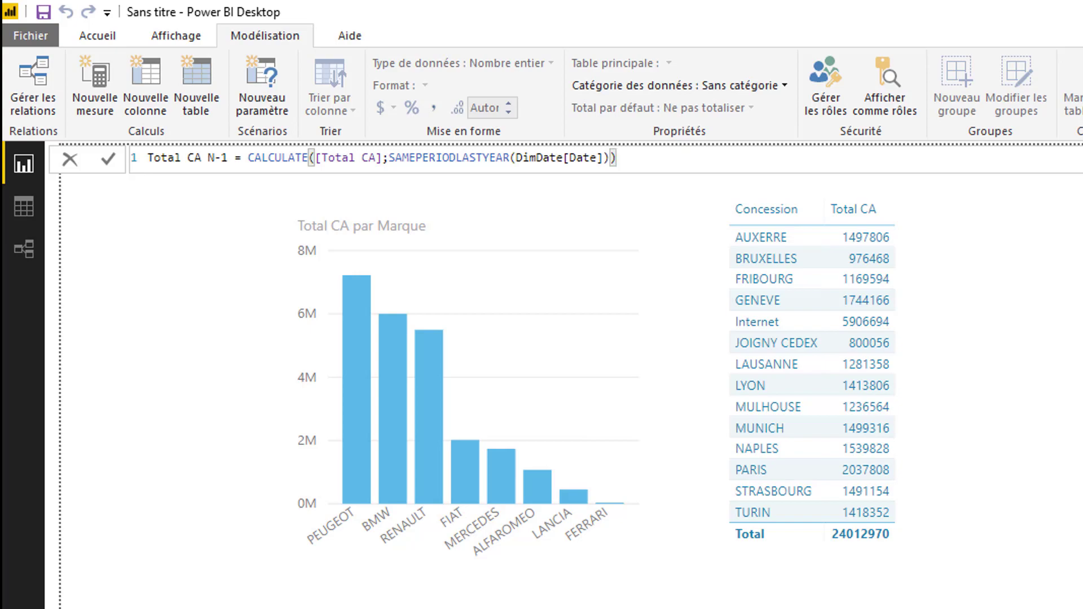
key("Return")
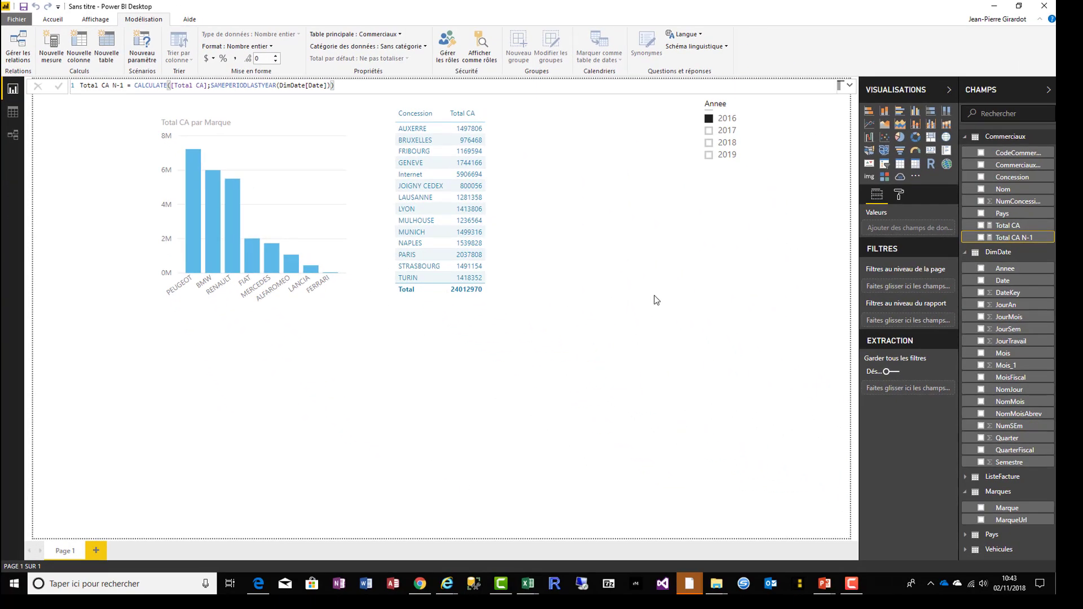
left_click_drag(1049, 235, 251, 248)
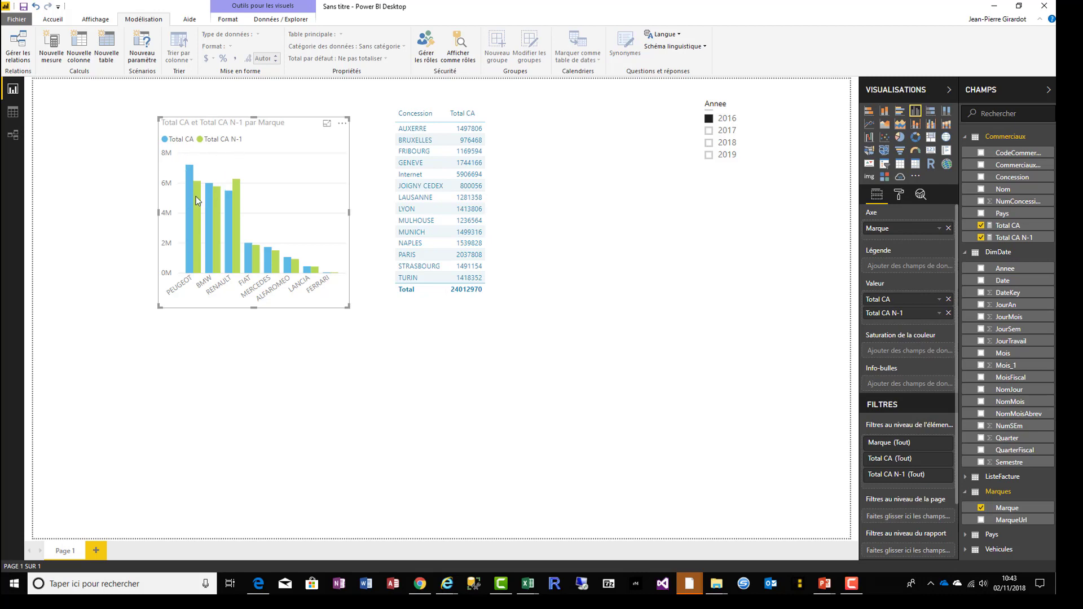
Step: Compare Total CA with Total CA N-1 per Marque for 2015 and 2014, and return the Annee filter to 2016
scroll(761, 153, "up", 2)
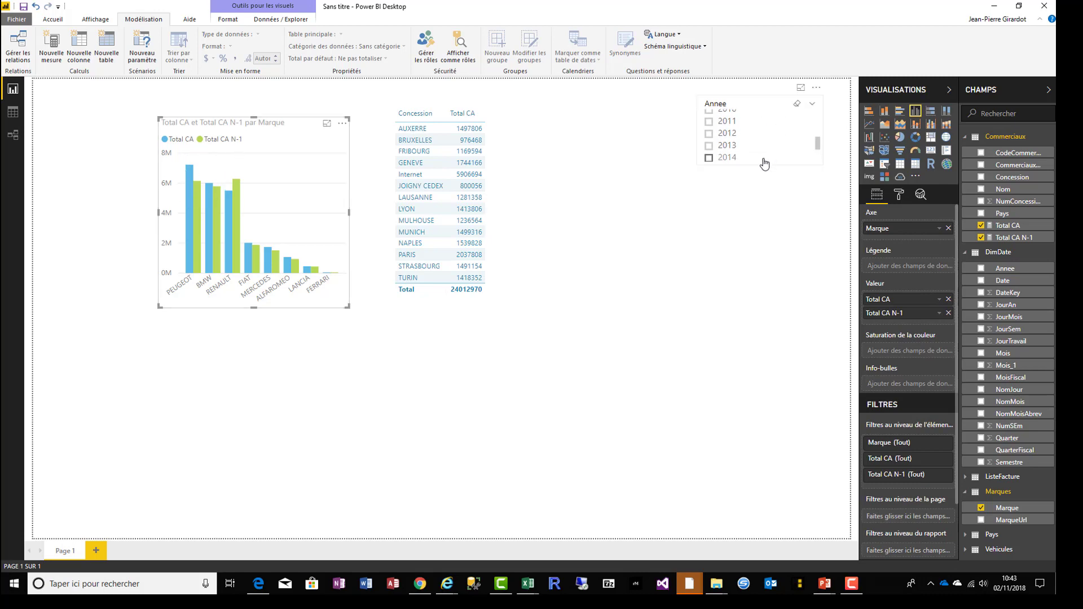
scroll(709, 150, "down", 1)
left_click(708, 150)
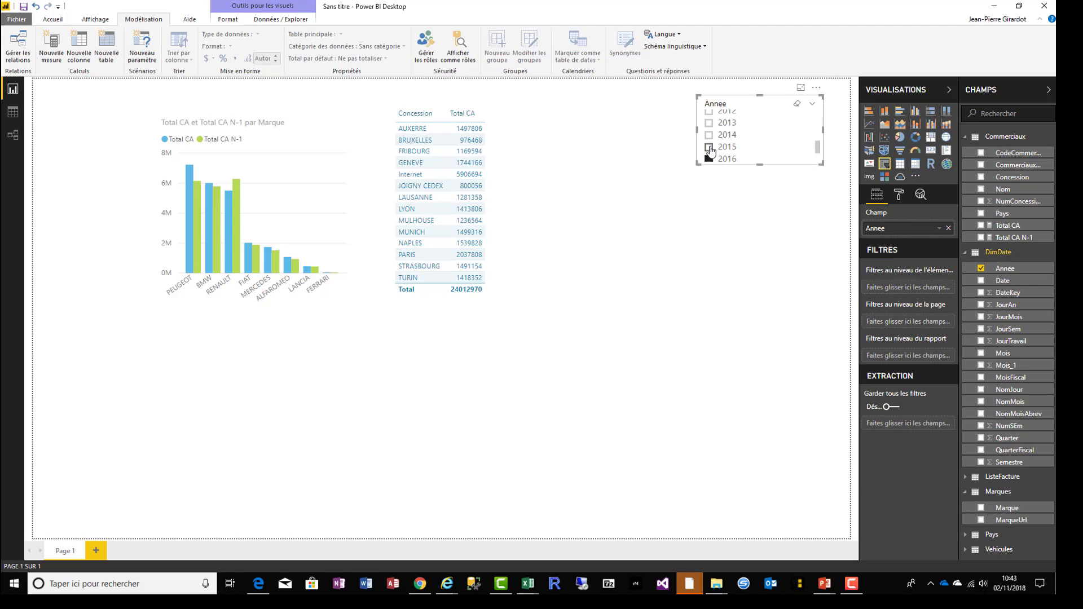
left_click(709, 148)
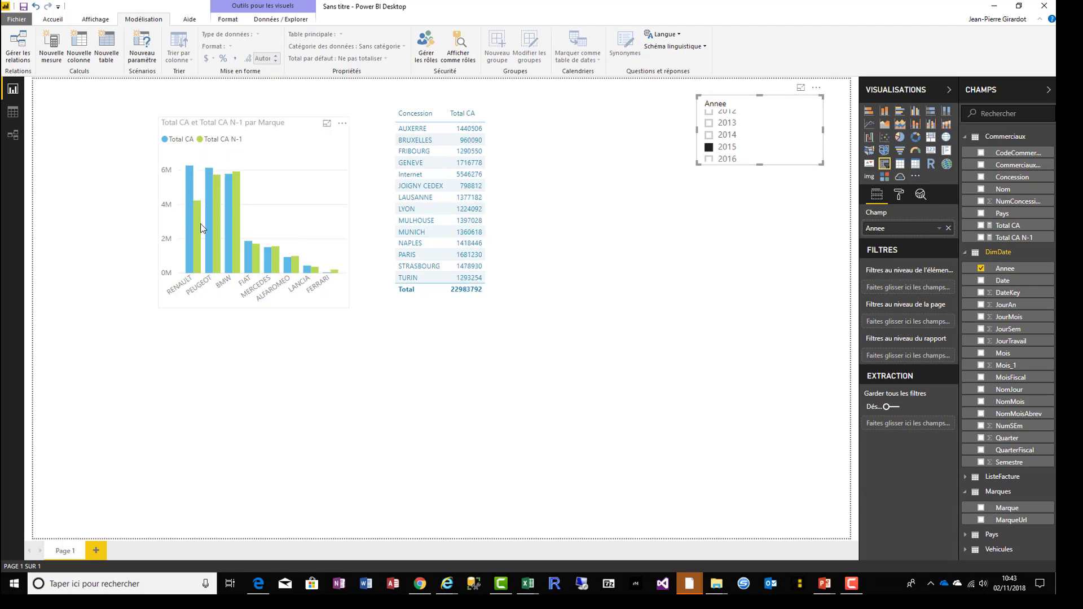
mouse_move(195, 229)
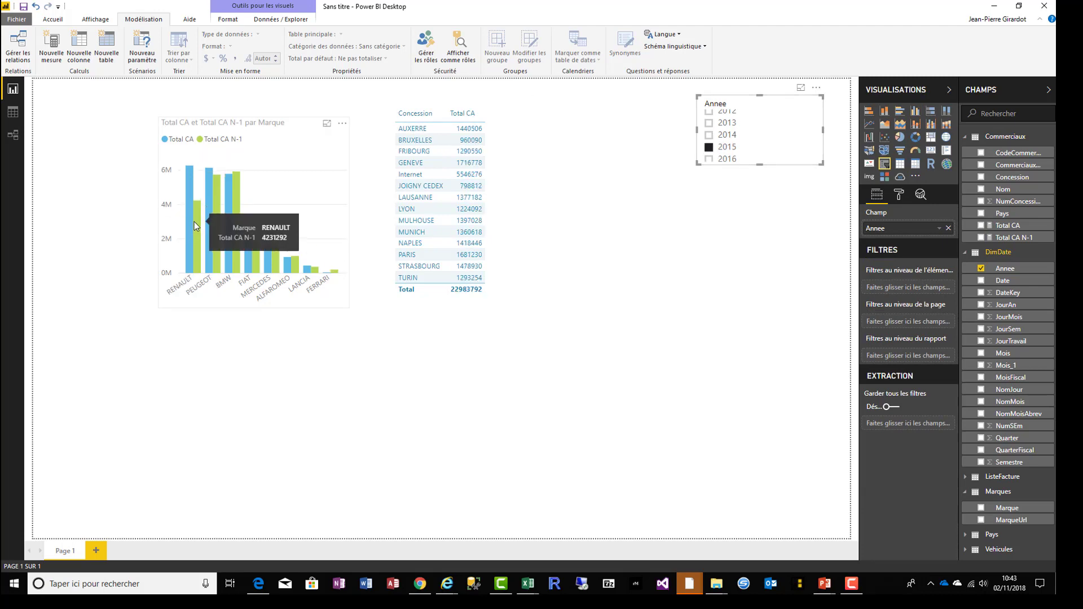
left_click(727, 138)
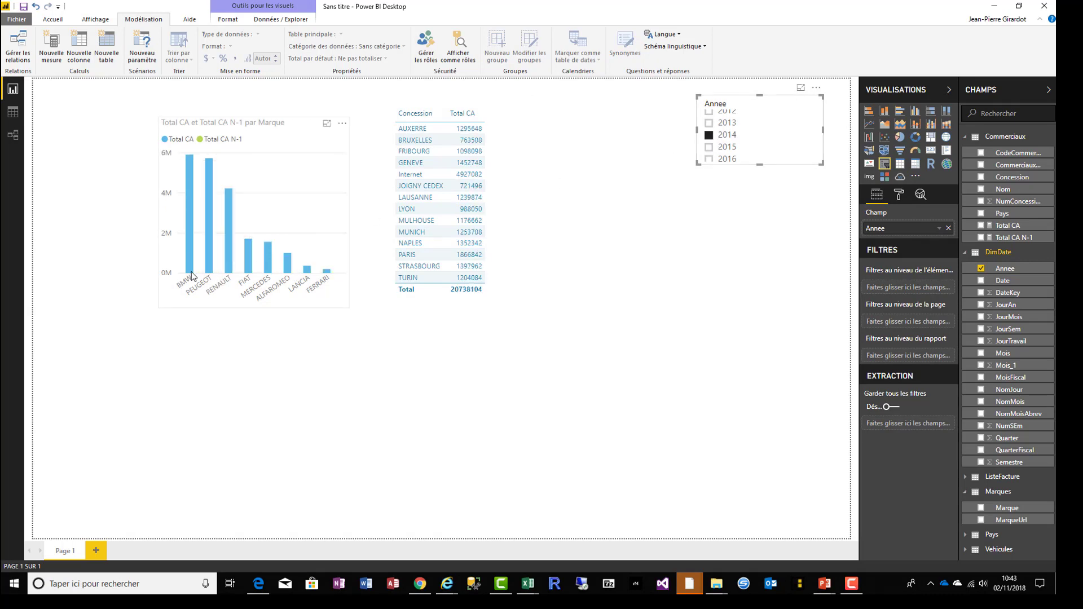
mouse_move(190, 273)
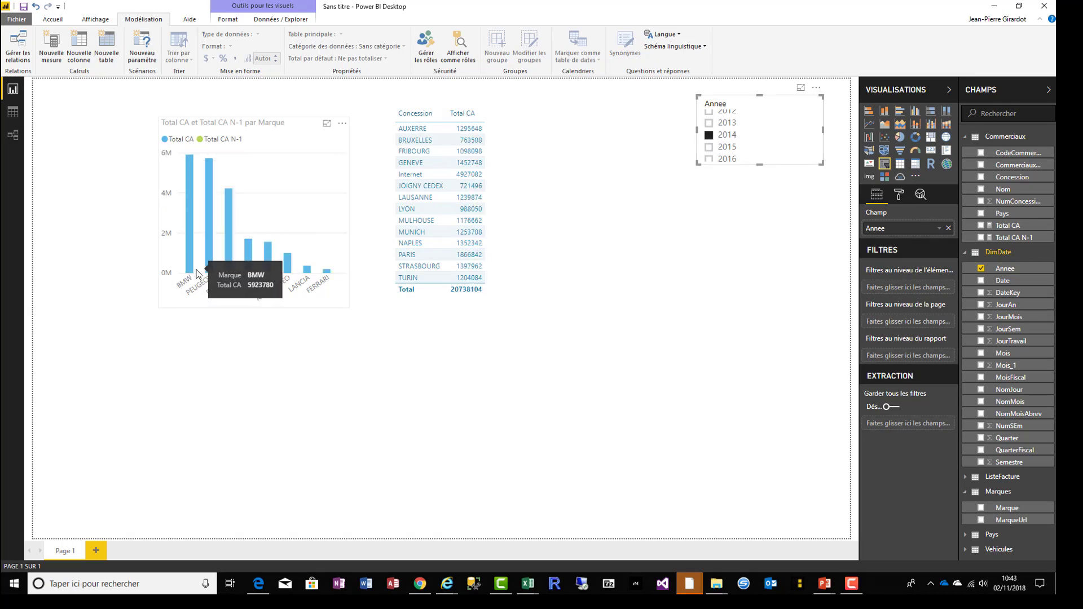
left_click(710, 159)
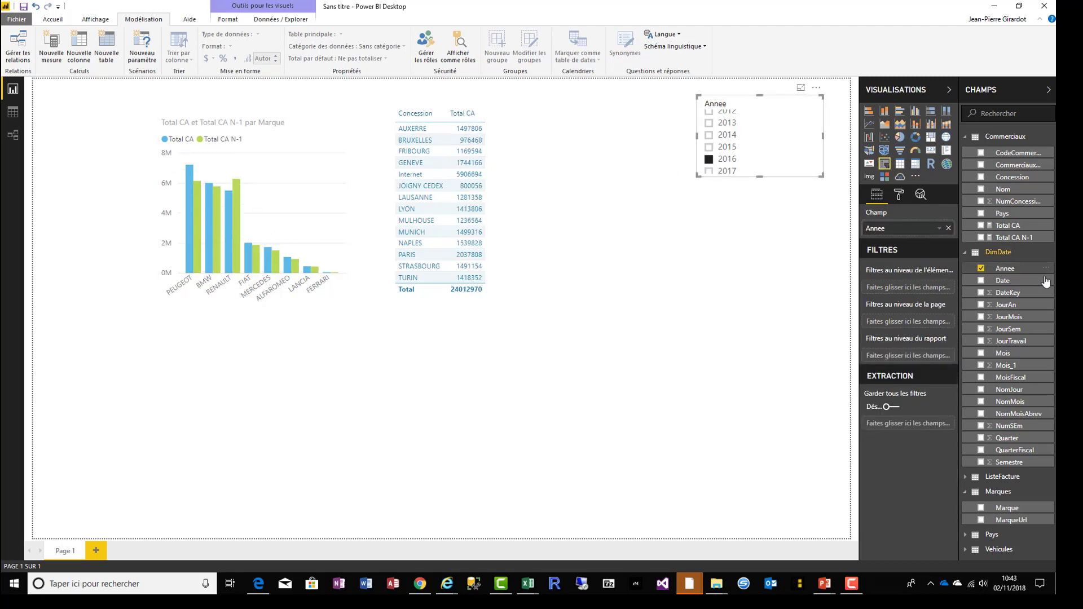
Step: Add Total CA N-1 to the Concession table and widen the table to leave room for another column
left_click_drag(1013, 238, 506, 226)
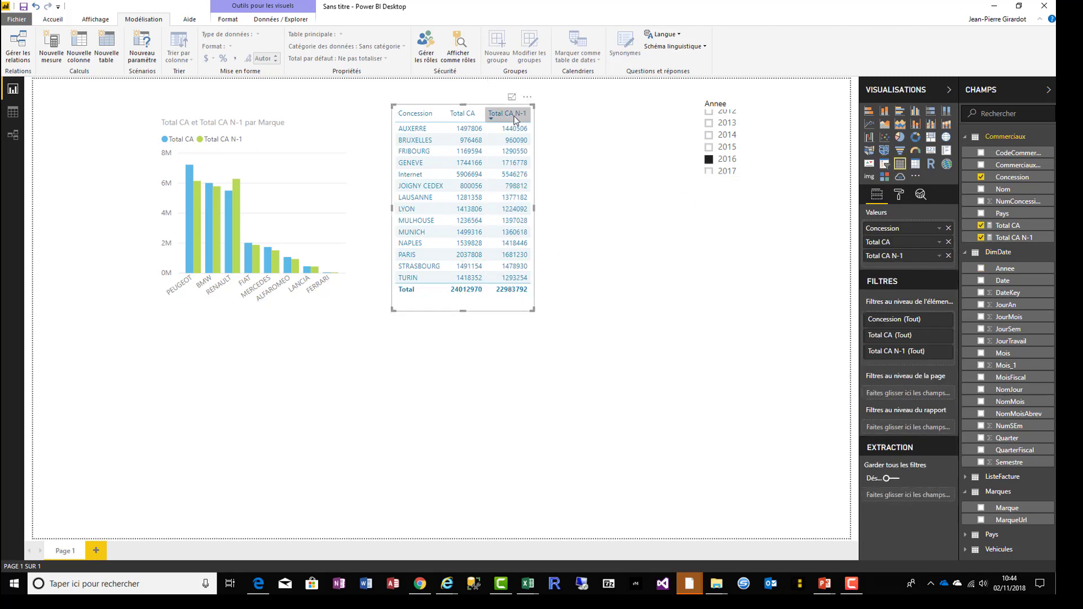
left_click_drag(534, 208, 628, 214)
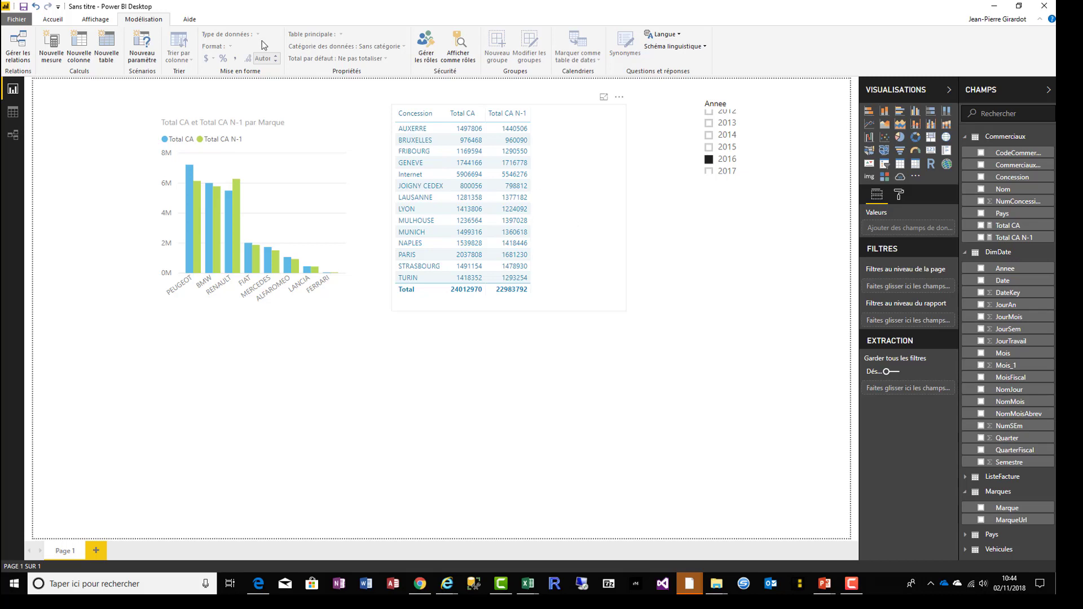
Step: Create the measure Ecart CA n vs N-1 = [Total CA]-[Total CA N-1] and add it to the Concession table
left_click(52, 45)
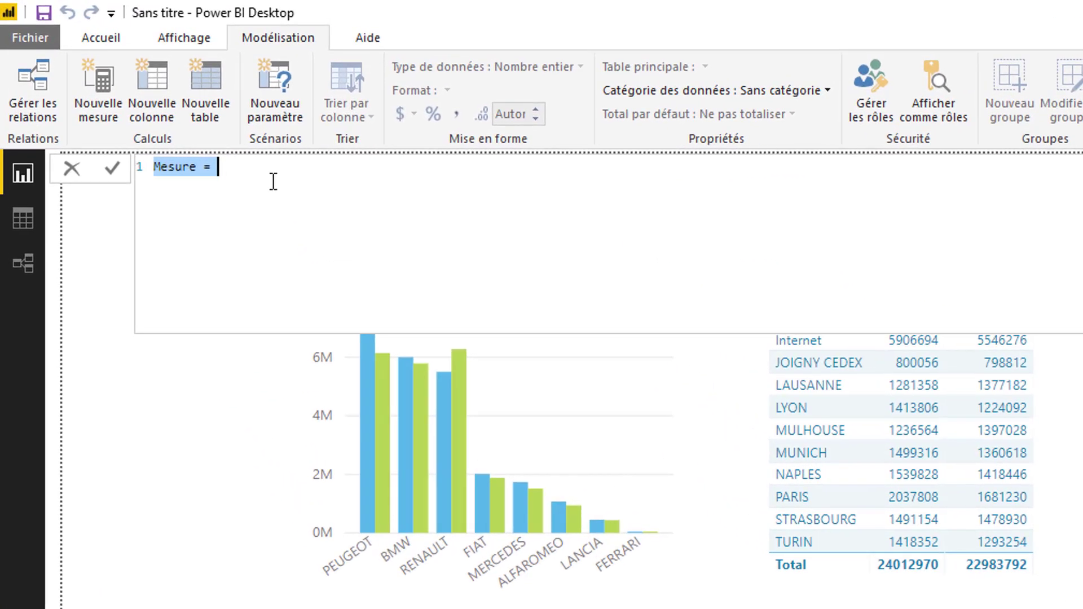
type("E")
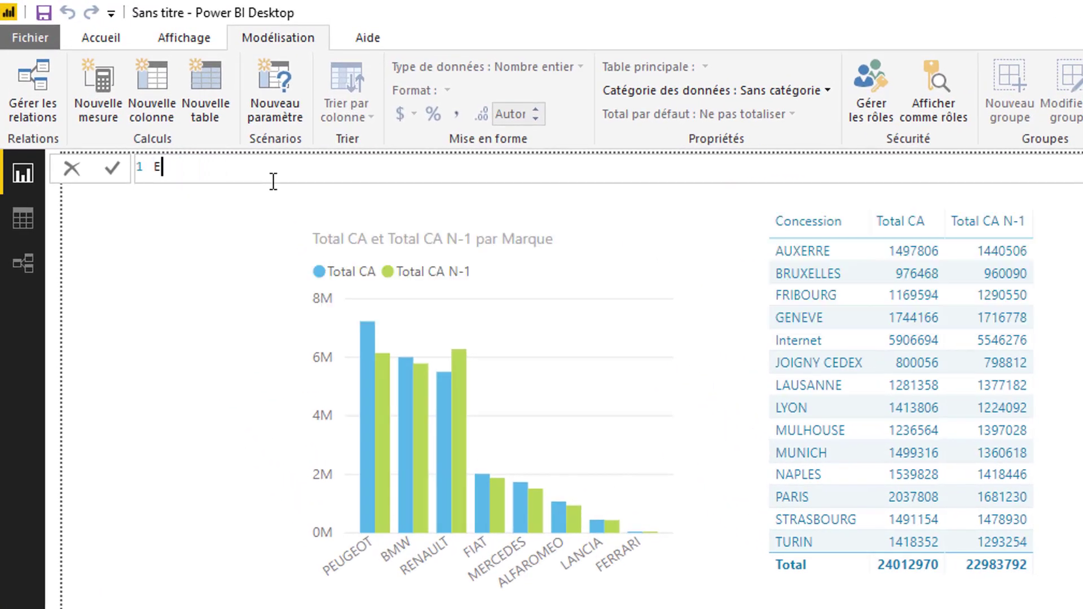
type("cart CA n vs N-1 = [t")
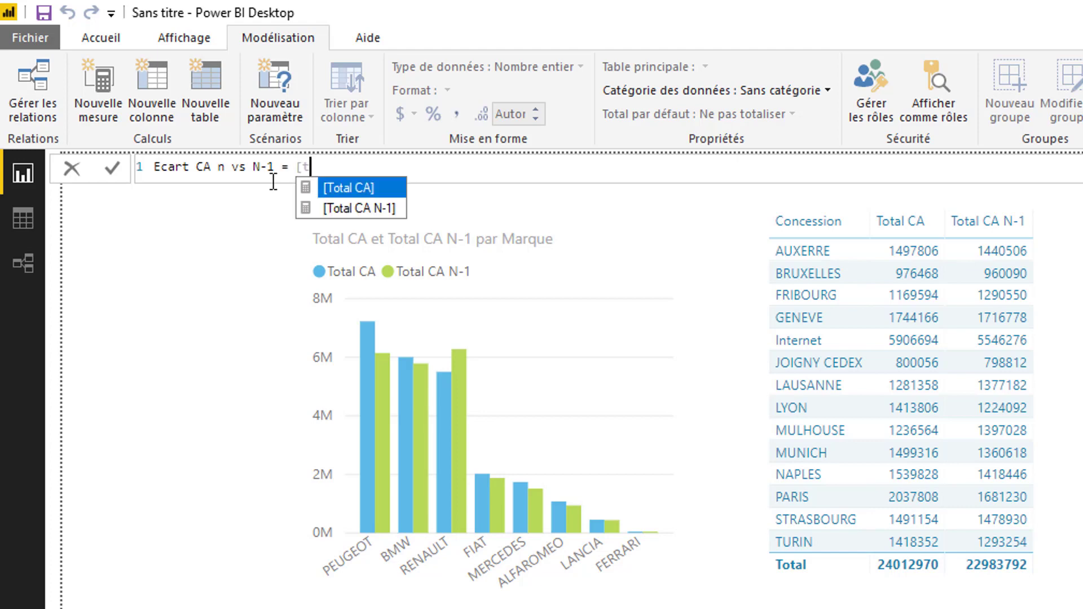
key("Tab")
type("-[")
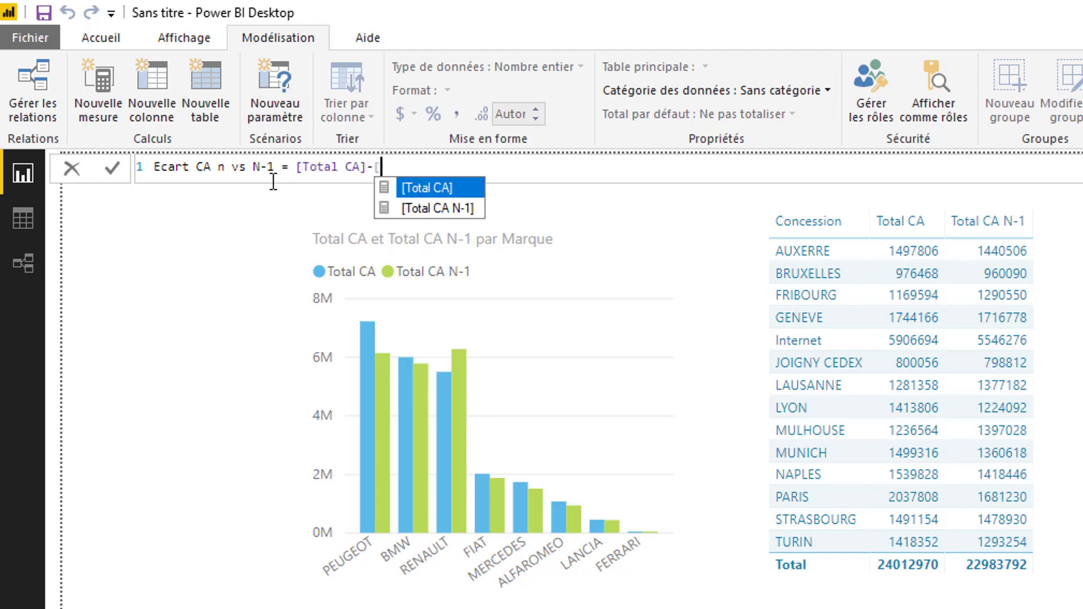
key("Down")
key("Tab")
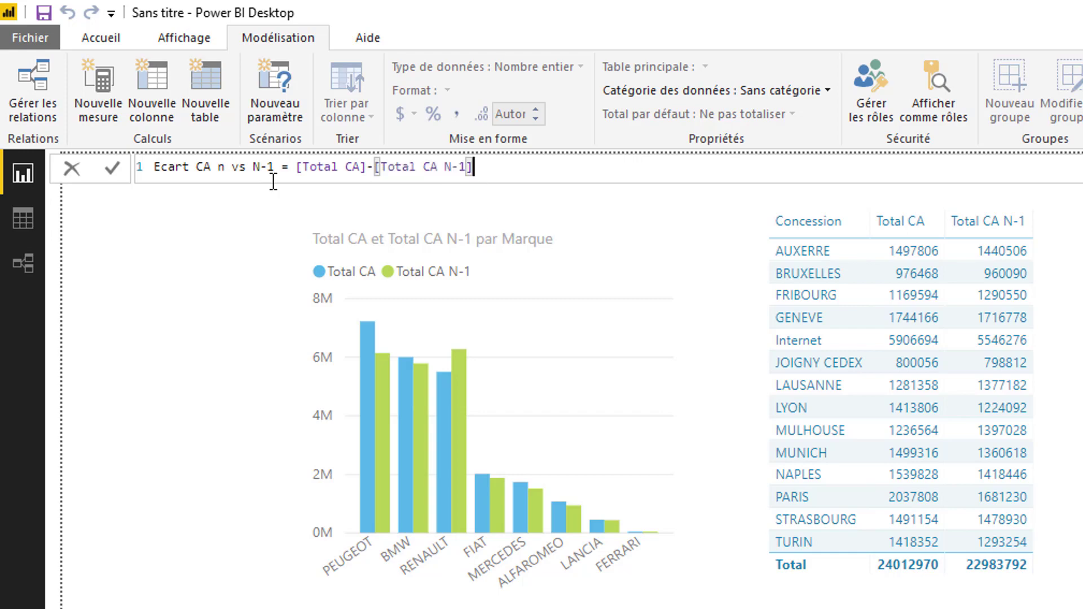
key("Return")
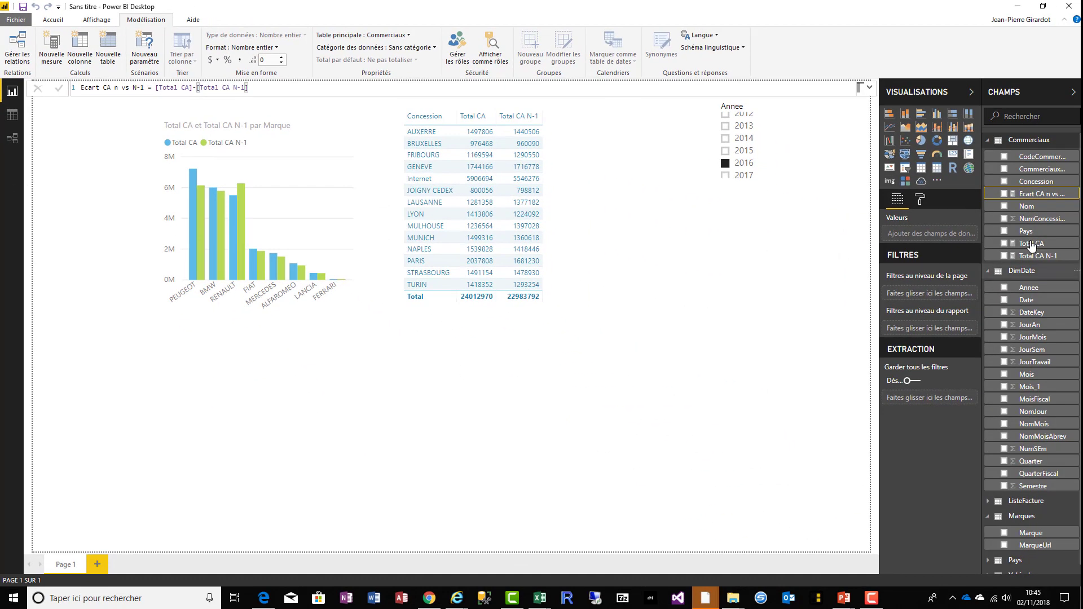
left_click_drag(1045, 194, 557, 209)
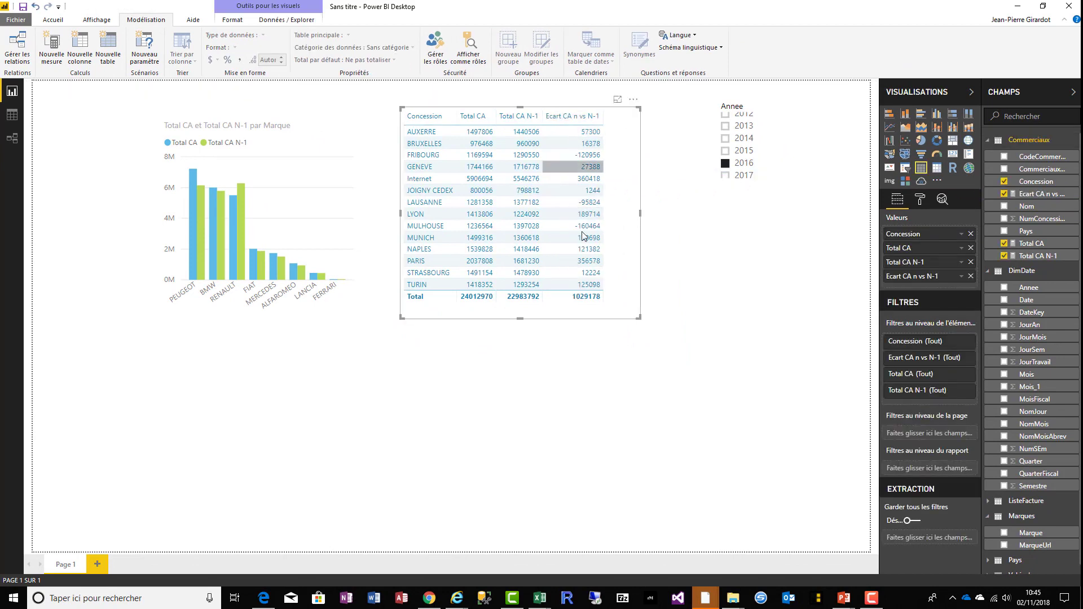
Step: Build a table by Diesel from Vehicules below the Concession table, with Total CA, Total CA N-1 and Ecart CA n vs N-1
left_click(988, 272)
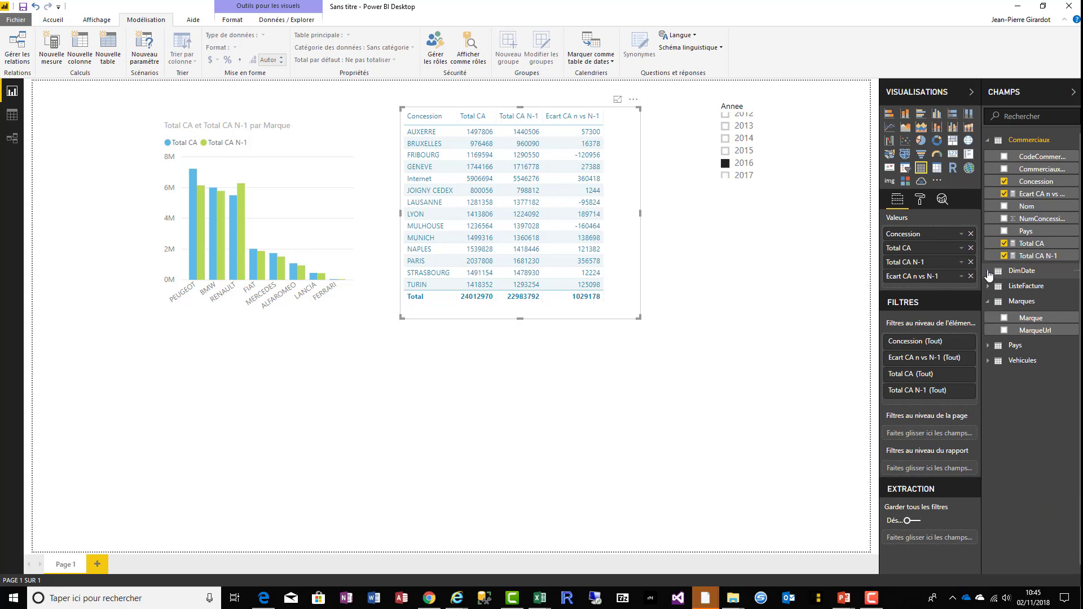
left_click(988, 361)
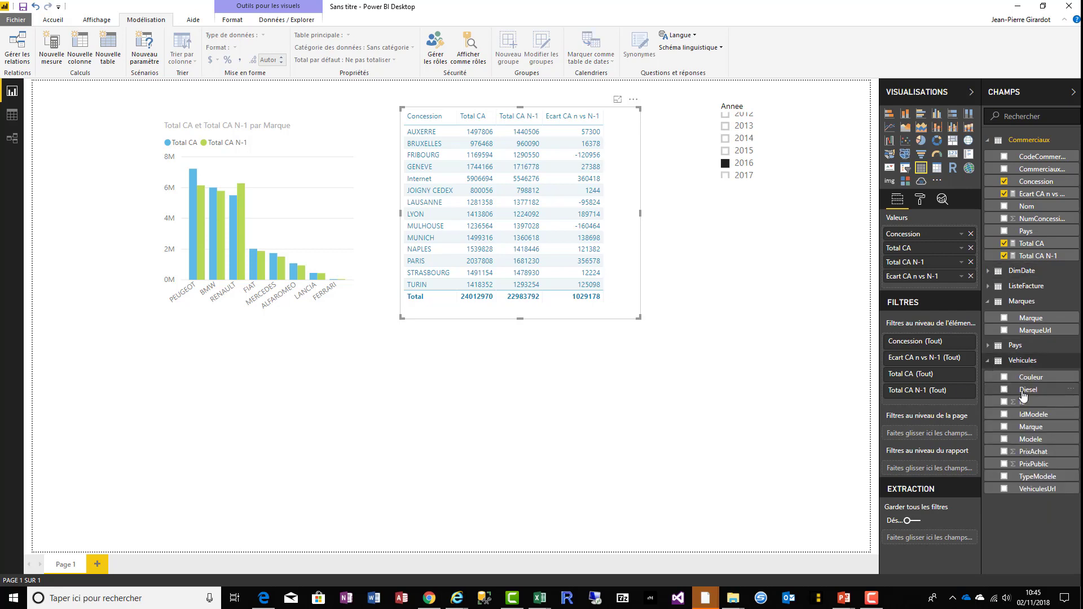
left_click_drag(1028, 389, 447, 401)
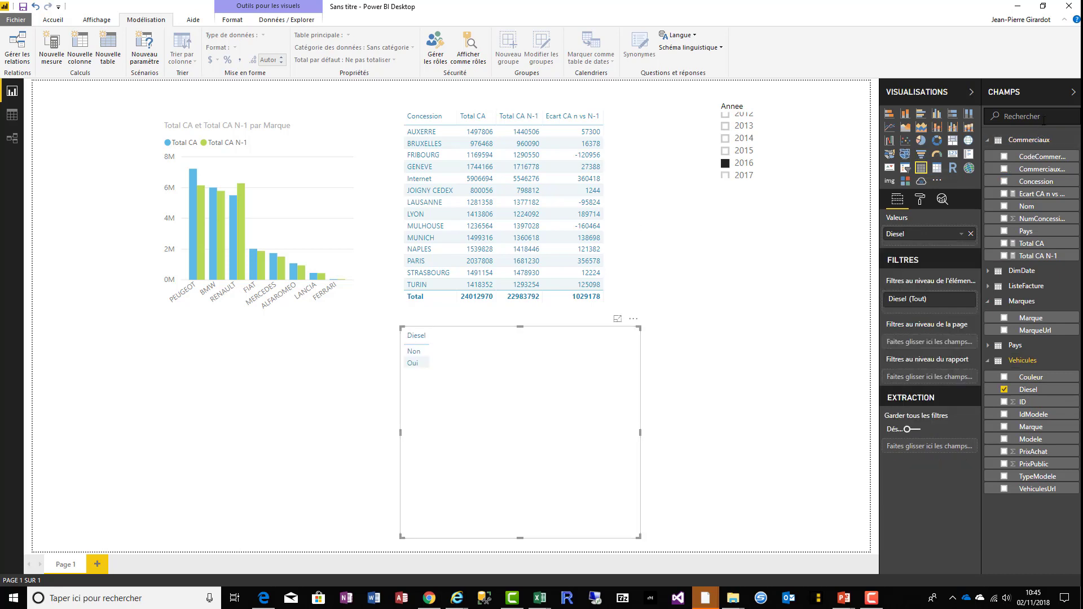
type("ca")
left_click_drag(1032, 169, 464, 368)
left_click_drag(1036, 182, 561, 390)
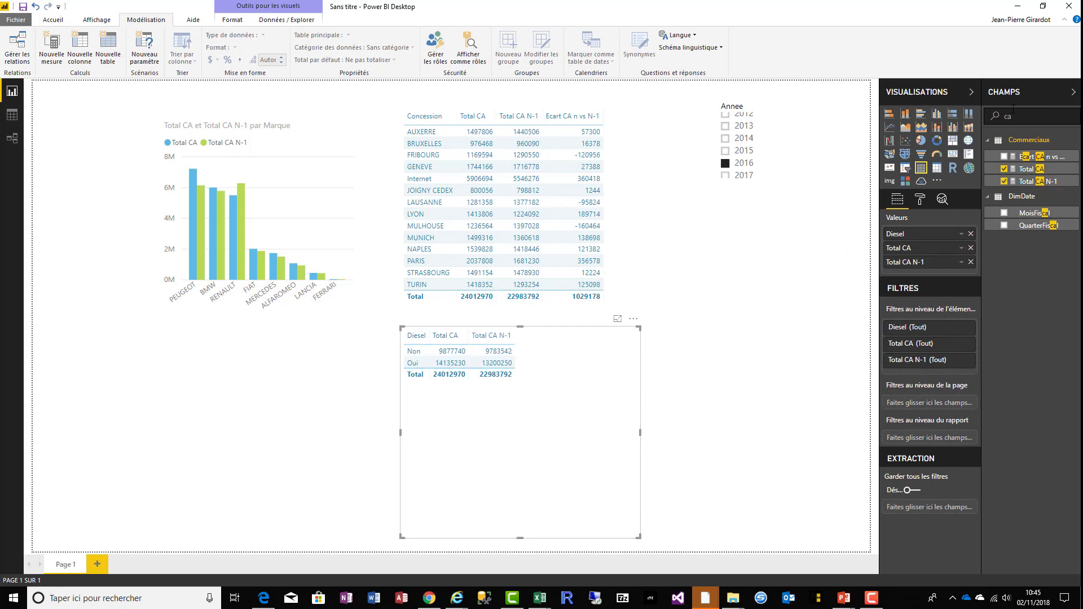
left_click_drag(1035, 156, 594, 377)
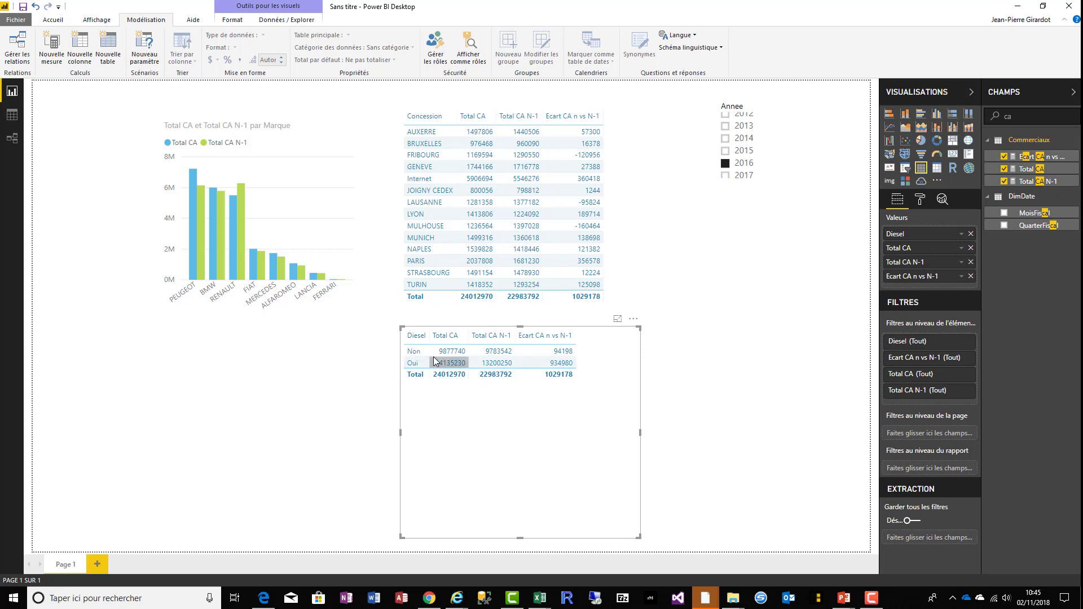
Step: Shrink the Diesel table's height and width so its frame fits closely around its rows and columns
left_click_drag(520, 537, 542, 401)
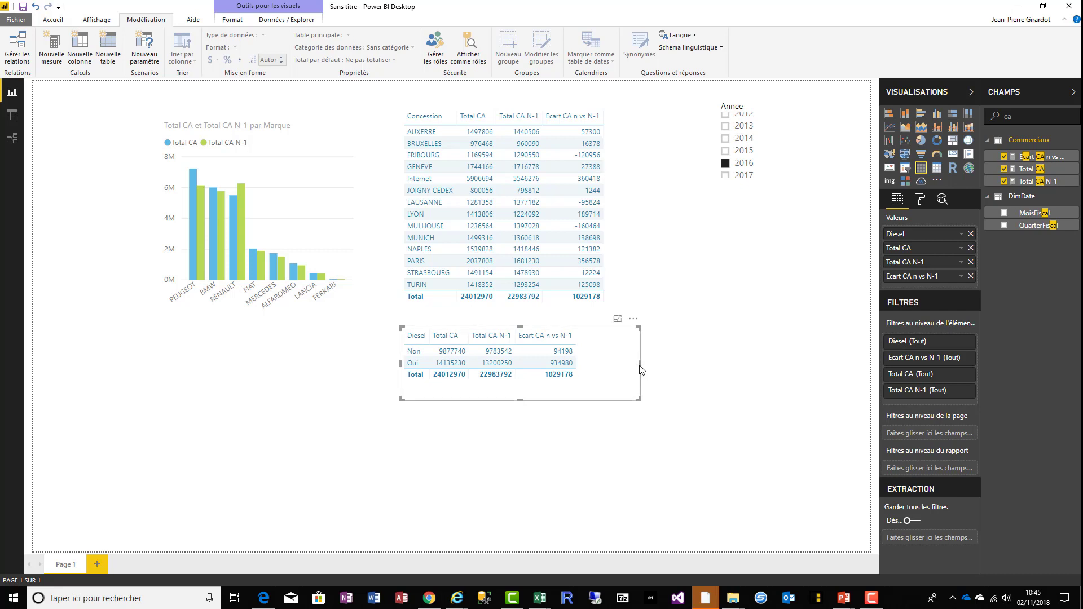
left_click_drag(641, 368, 599, 370)
left_click_drag(599, 370, 598, 371)
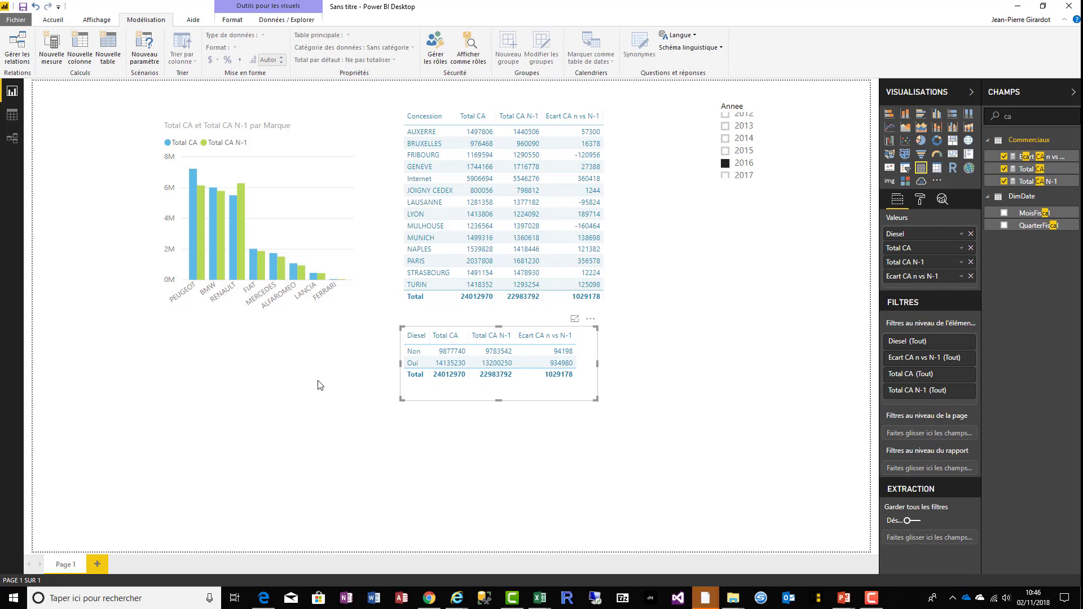
Step: Create the measure Ecart CA N vs N-1 % = DIVIDE([Ecart CA n vs N-1];[Total CA N-1])
left_click(51, 55)
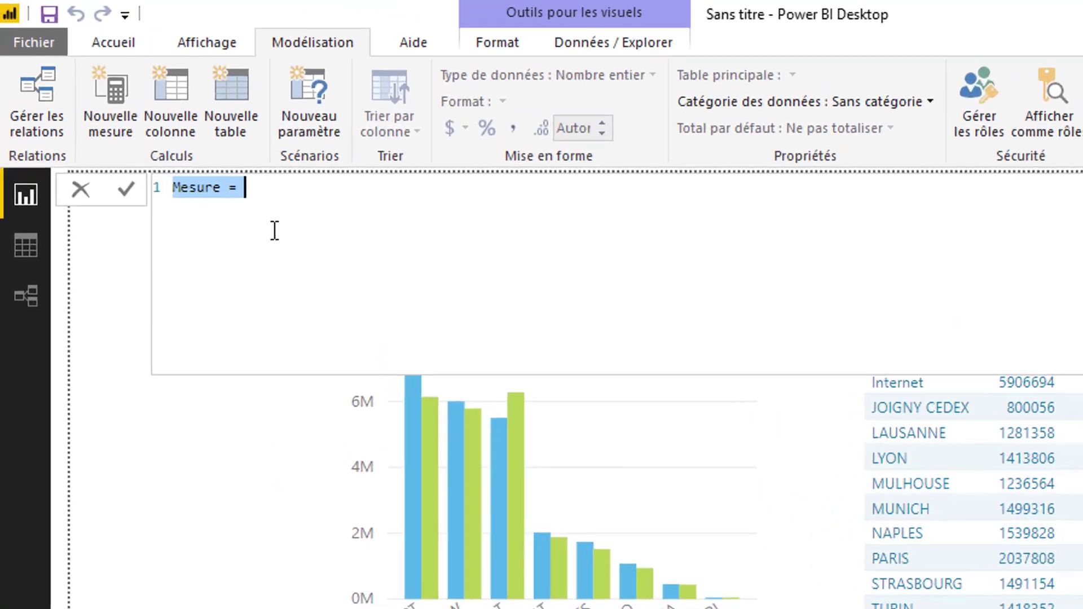
type("Ecart C")
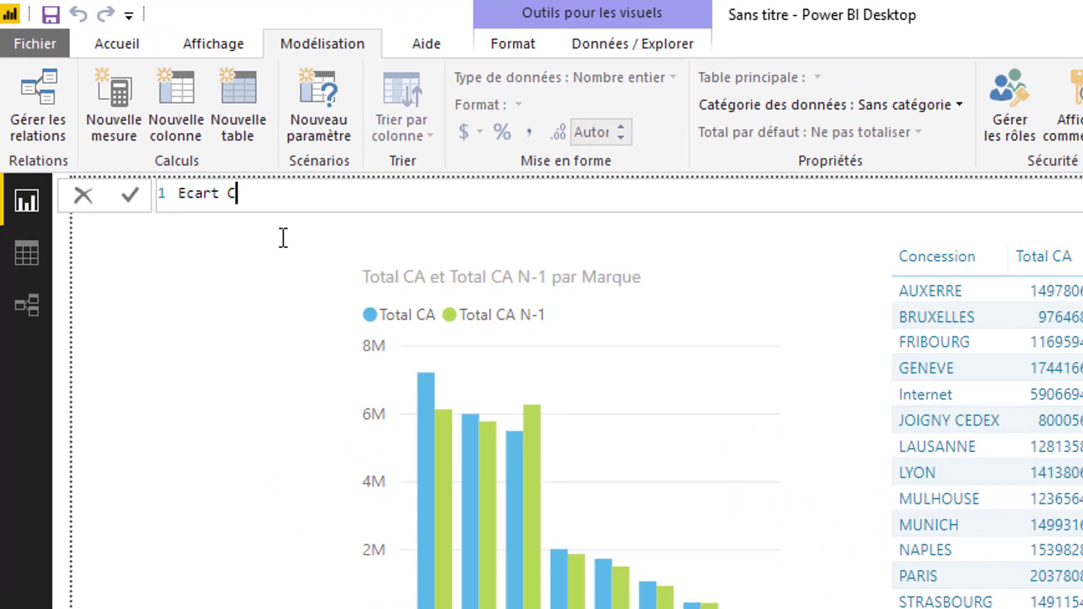
type("A N vs N-1 % = div")
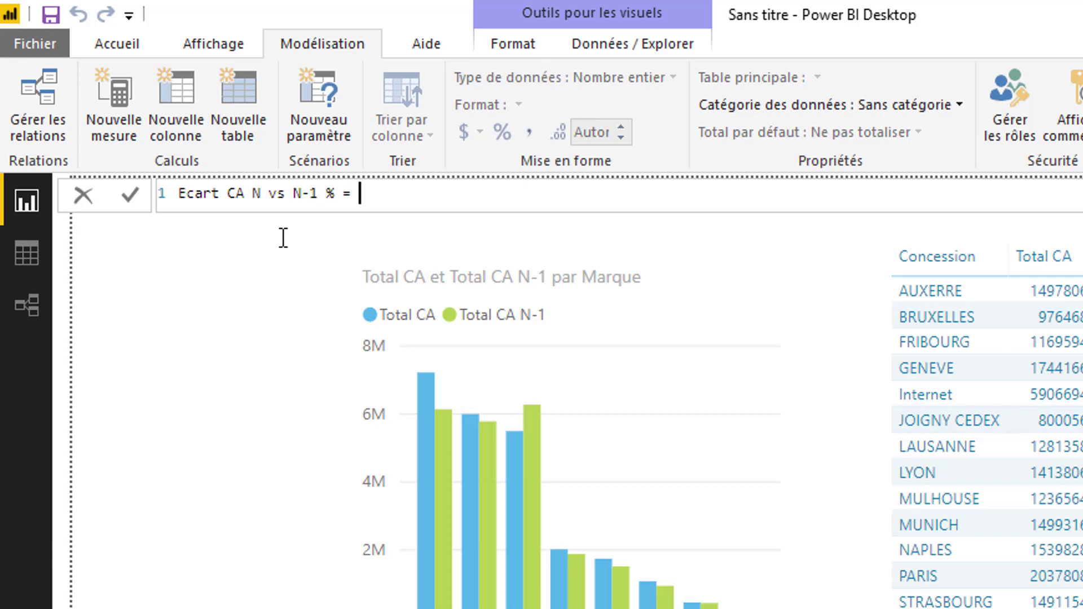
type("ide(")
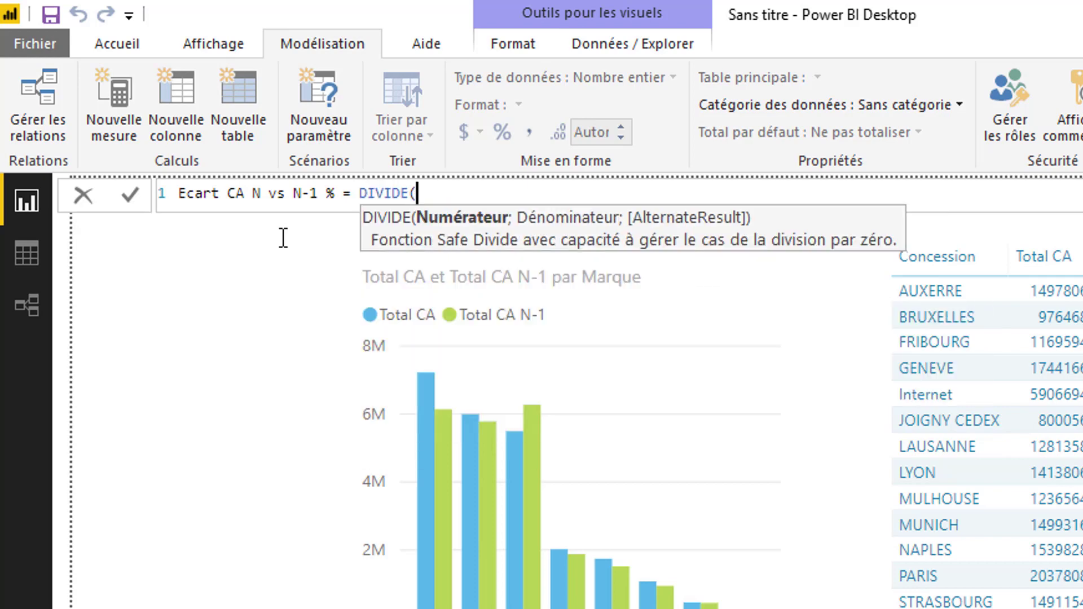
type("[E")
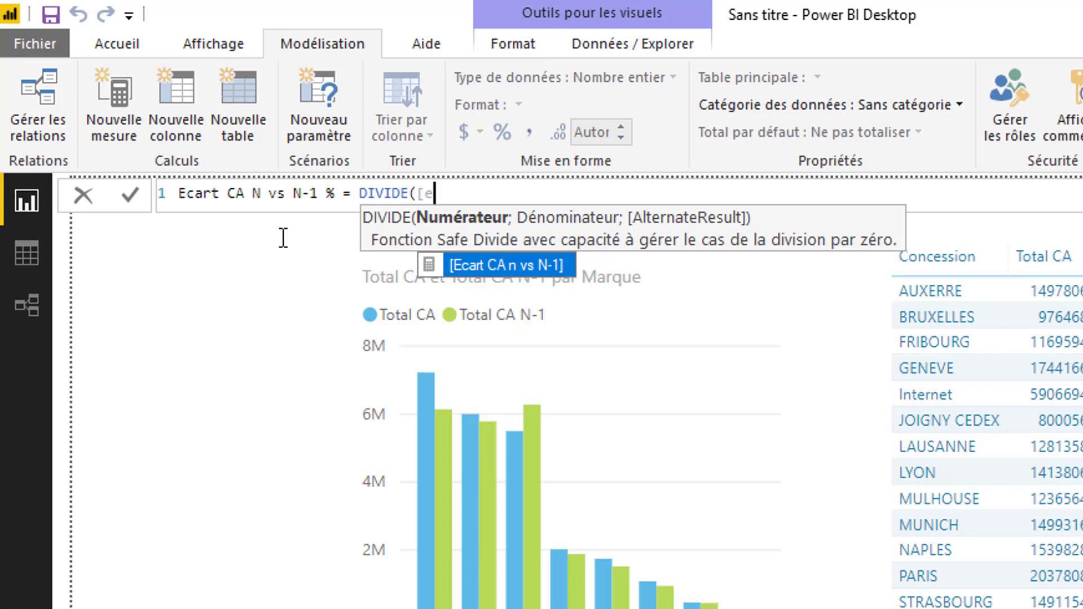
key("Tab")
type(";[")
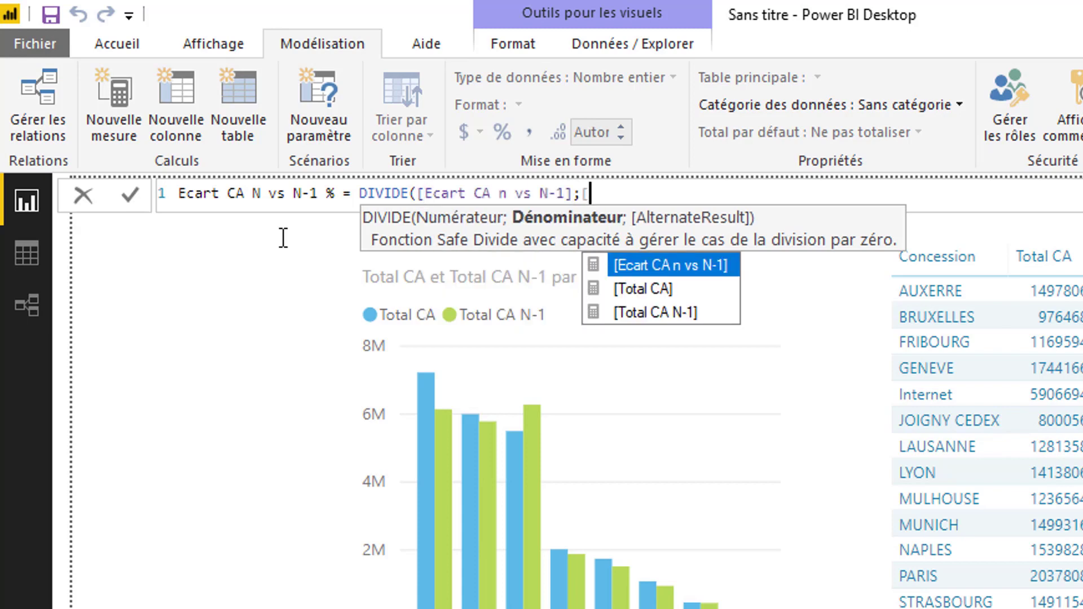
key("Down")
key("Down")
key("Tab")
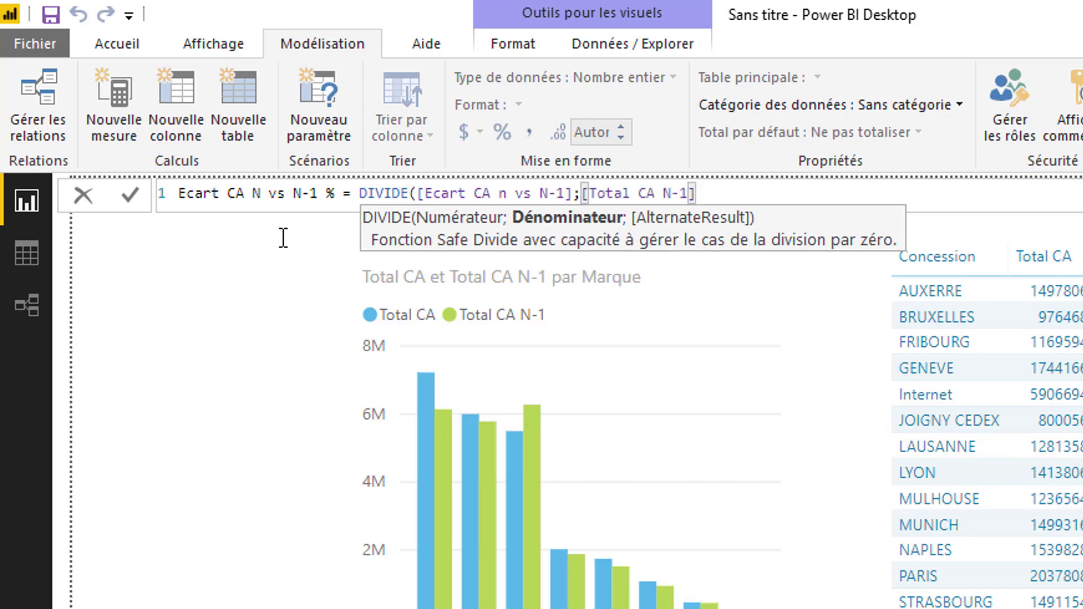
type(")")
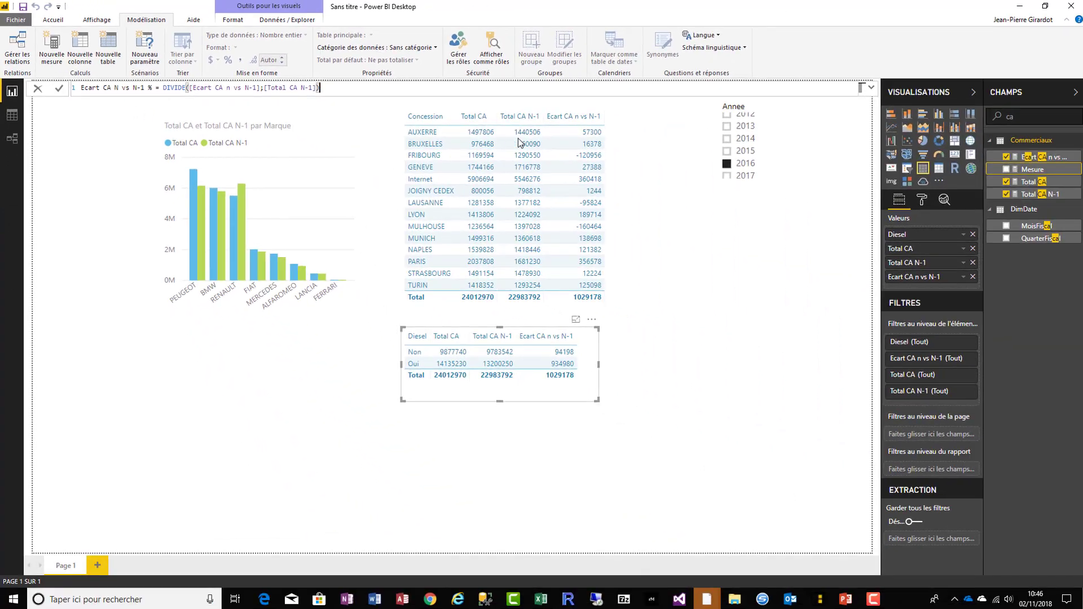
key("Return")
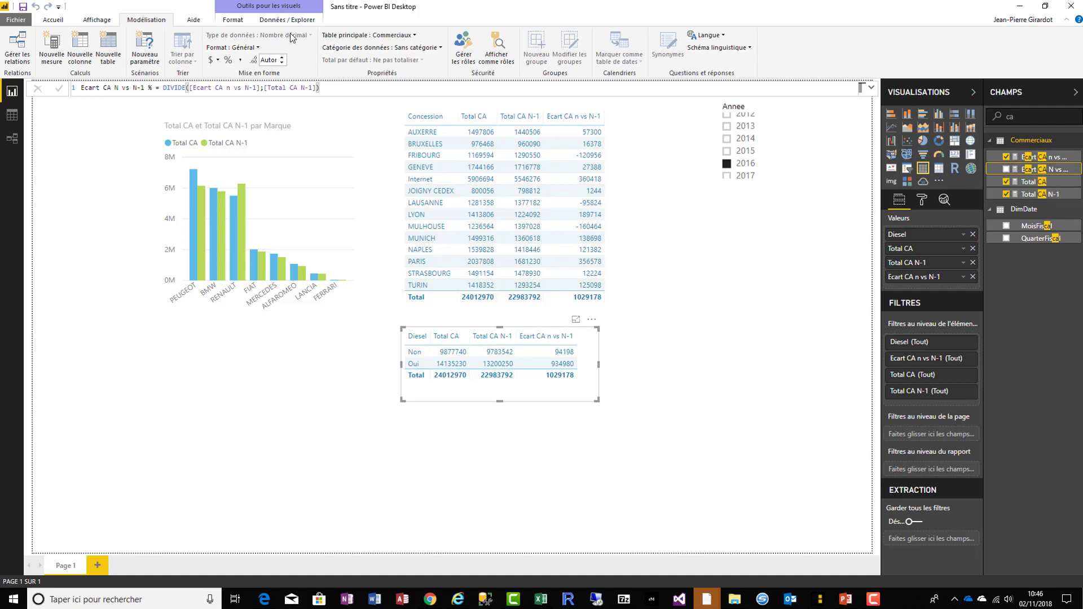
Step: Format Ecart CA N vs N-1 % as a percentage, add it to the Concession table and widen the table to fit the column
left_click(228, 60)
left_click_drag(1027, 178, 569, 203)
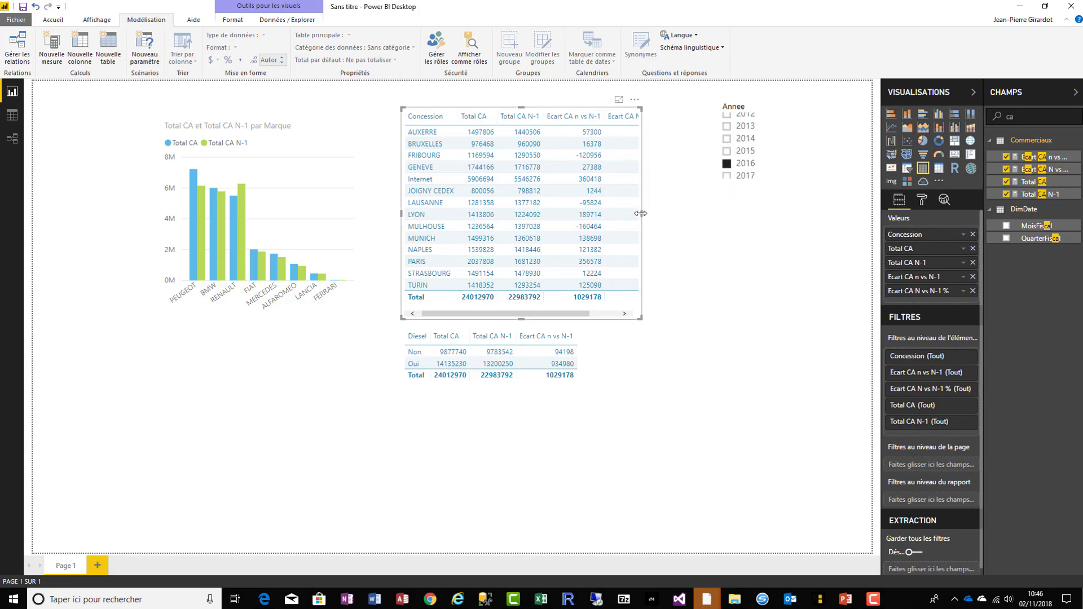
left_click_drag(642, 214, 687, 218)
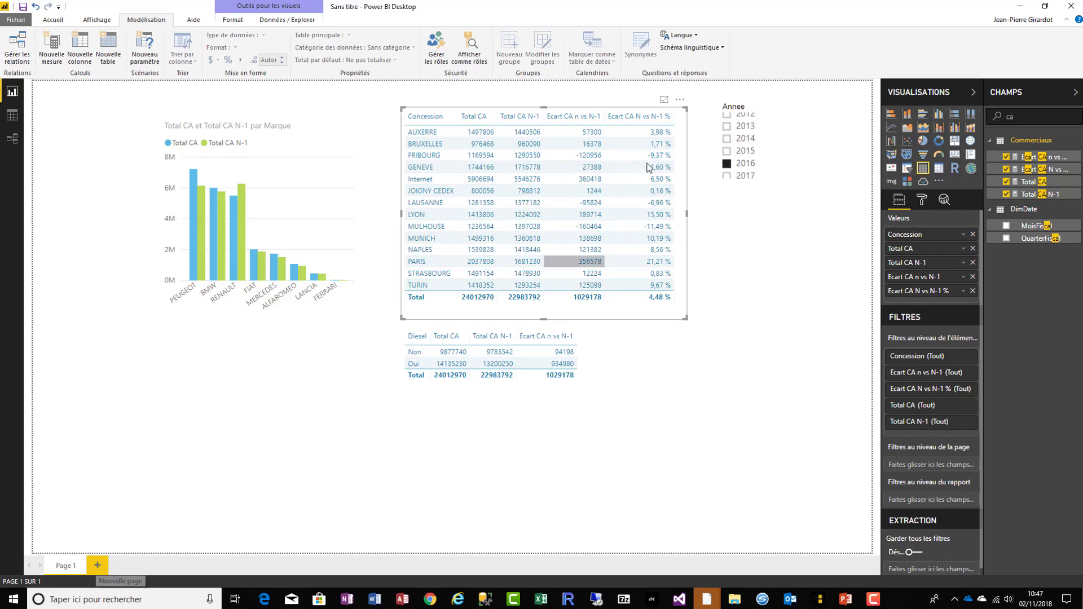
Step: Set the Annee filter to 2015, then paste a synchronized copy of the Annee slicer onto a new page and make it taller
left_click(783, 153)
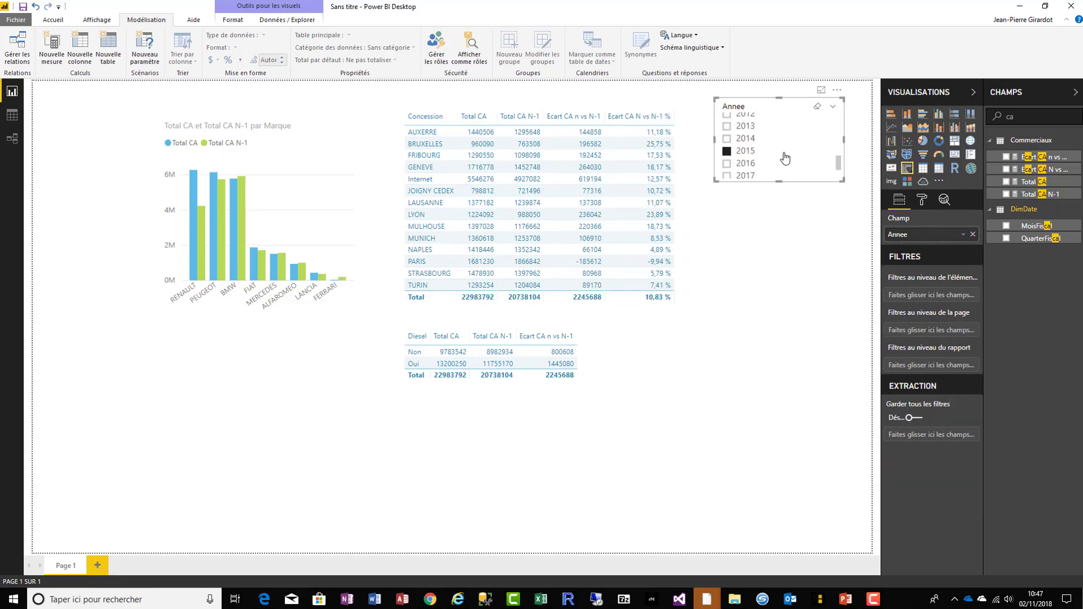
left_click(99, 565)
key("ctrl+v")
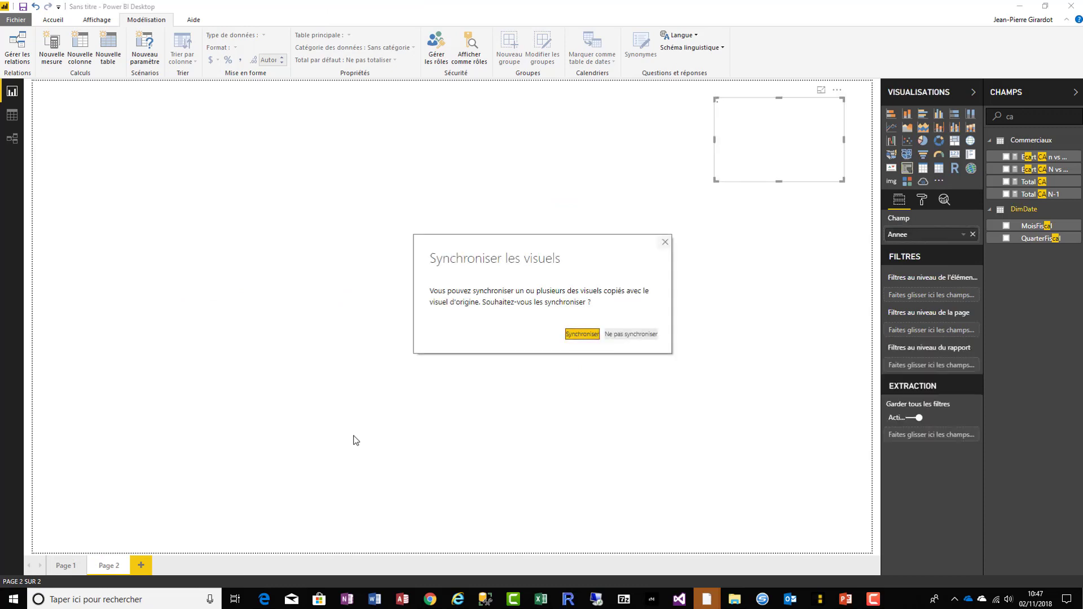
left_click(586, 338)
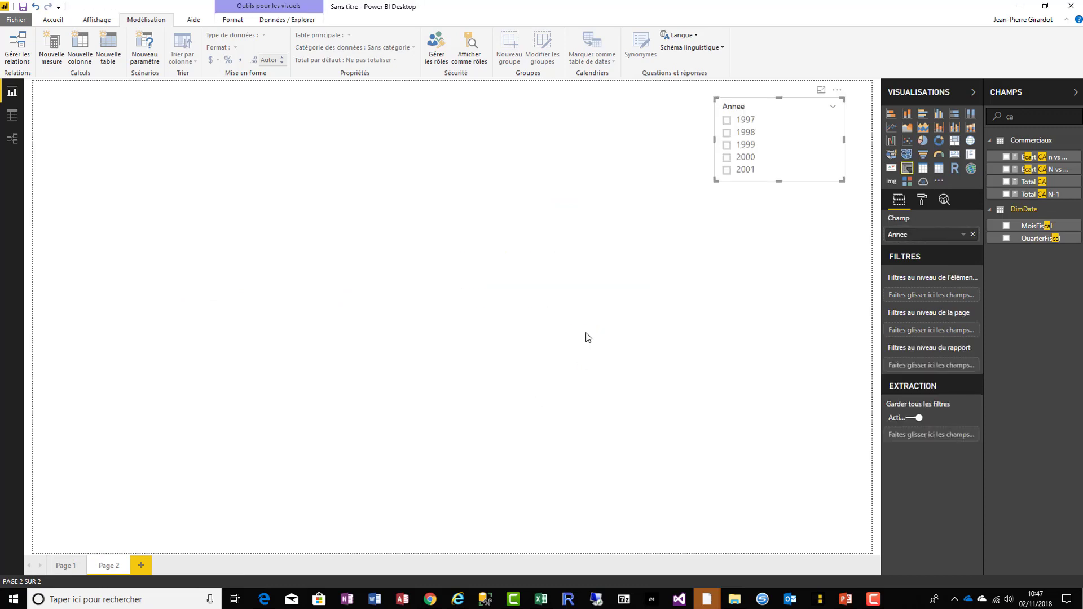
left_click_drag(779, 180, 821, 399)
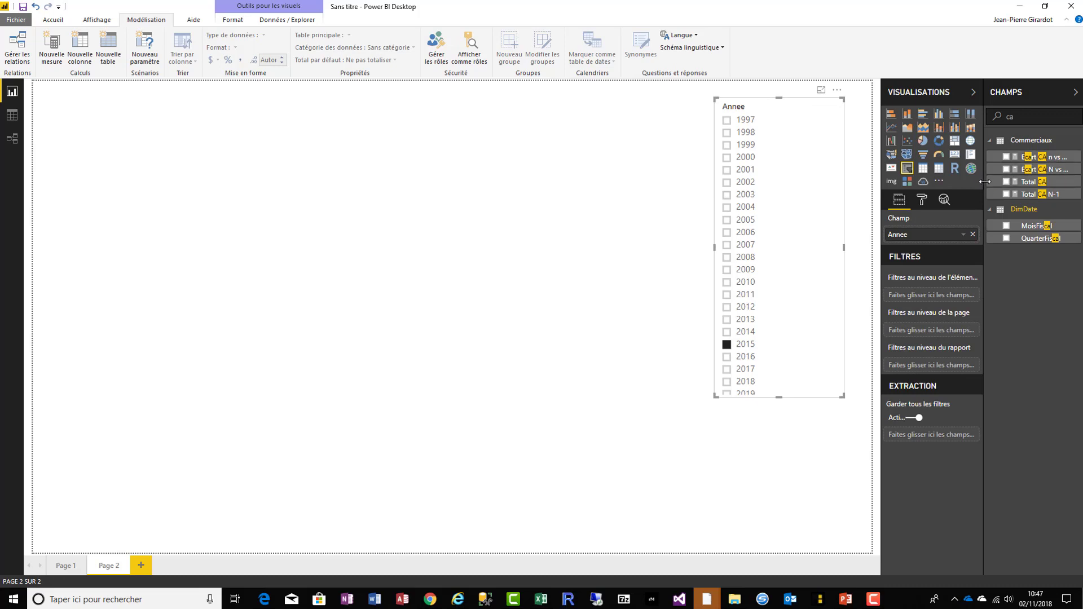
Step: Show Ecart CA N vs N-1 % as a small card in the upper-left corner of Page 2
left_click_drag(984, 180, 959, 181)
left_click_drag(1032, 169, 196, 158)
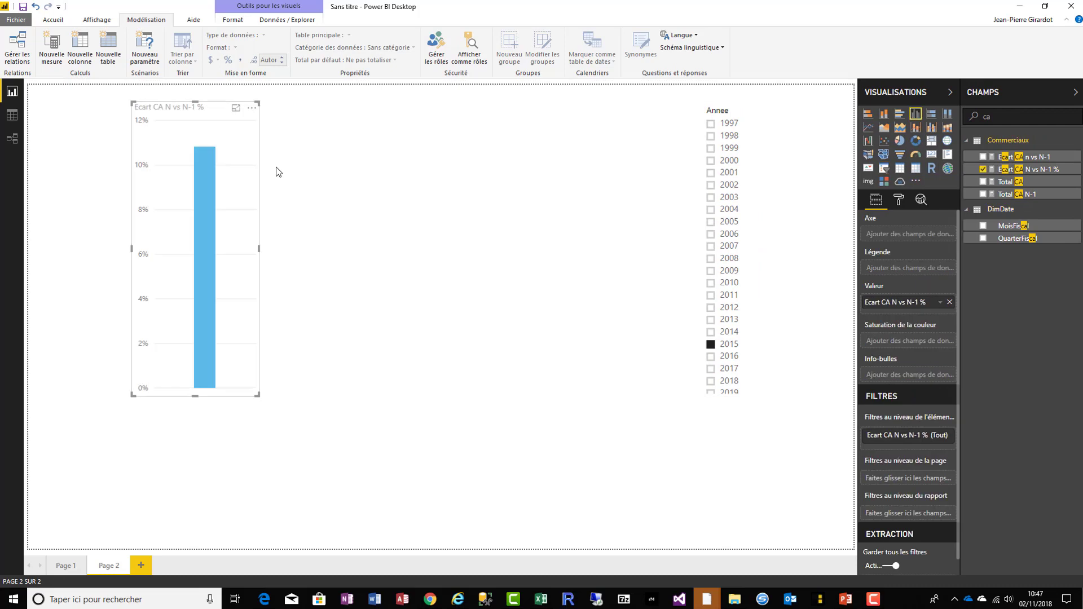
left_click(932, 155)
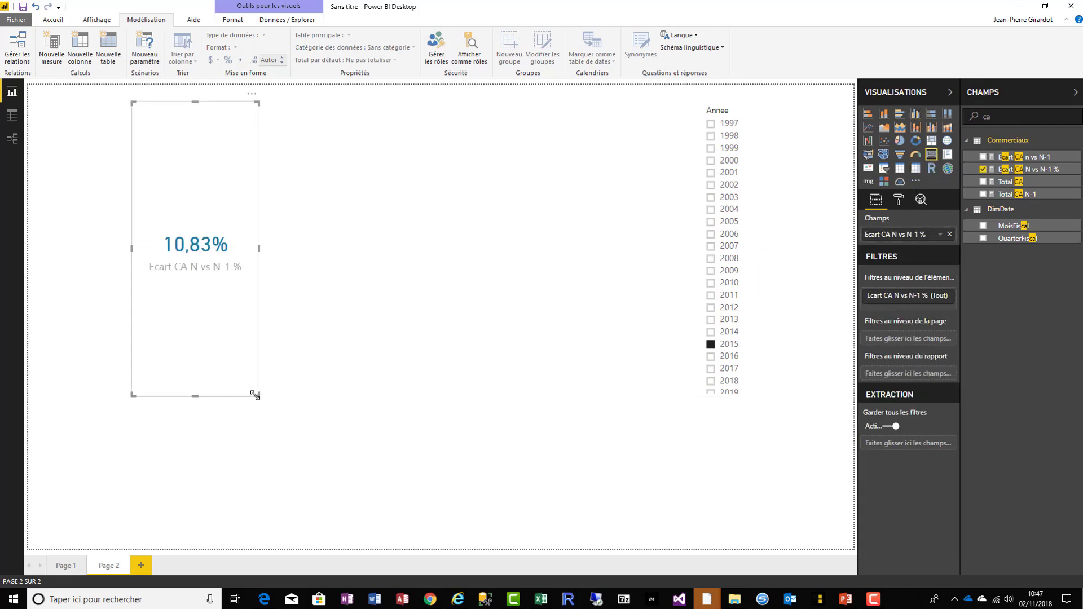
left_click_drag(255, 394, 252, 190)
left_click_drag(219, 113, 137, 107)
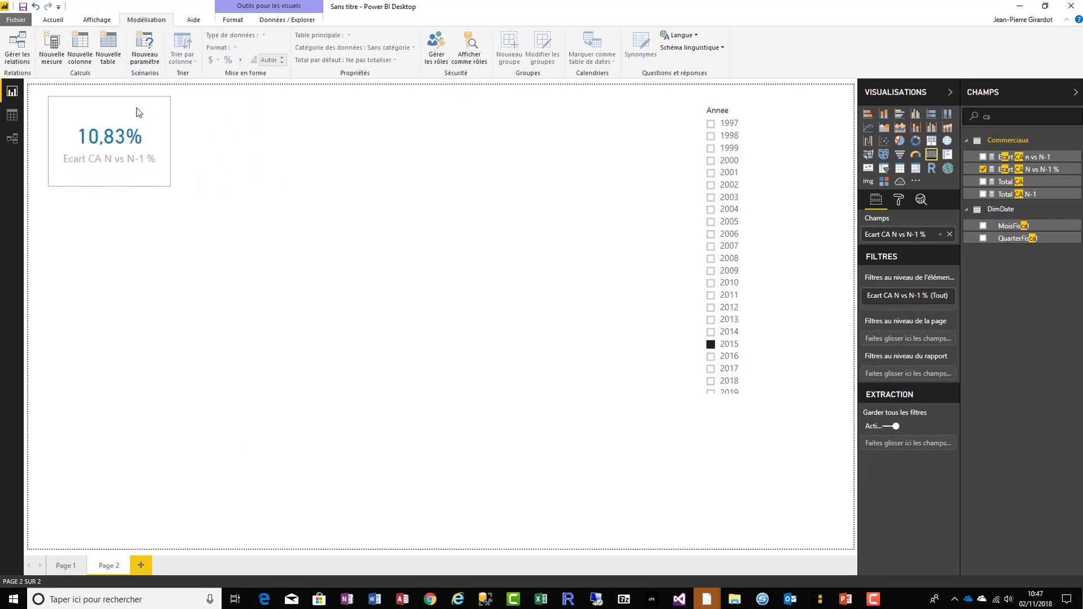
Step: Add a table of Marque from the Marques table beside the card and lengthen it to show every brand
left_click(340, 244)
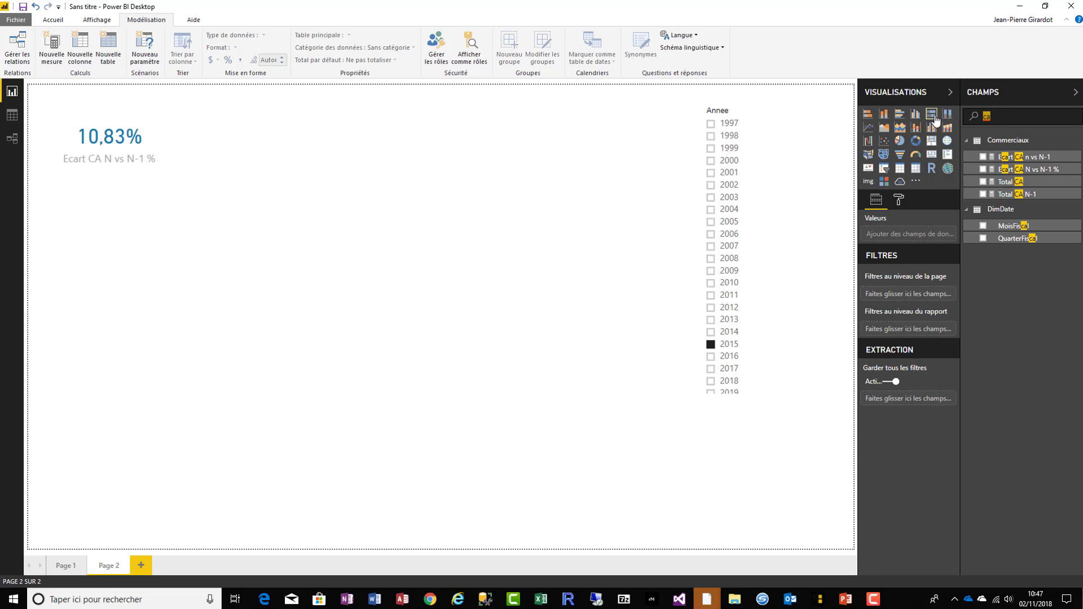
type("marqu")
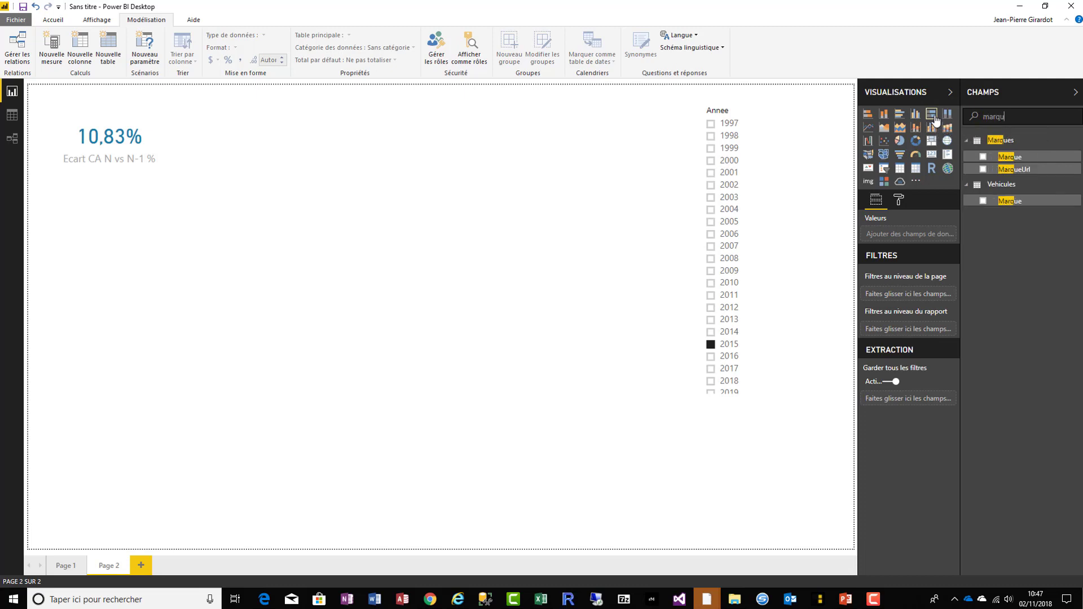
type("e")
left_click(983, 156)
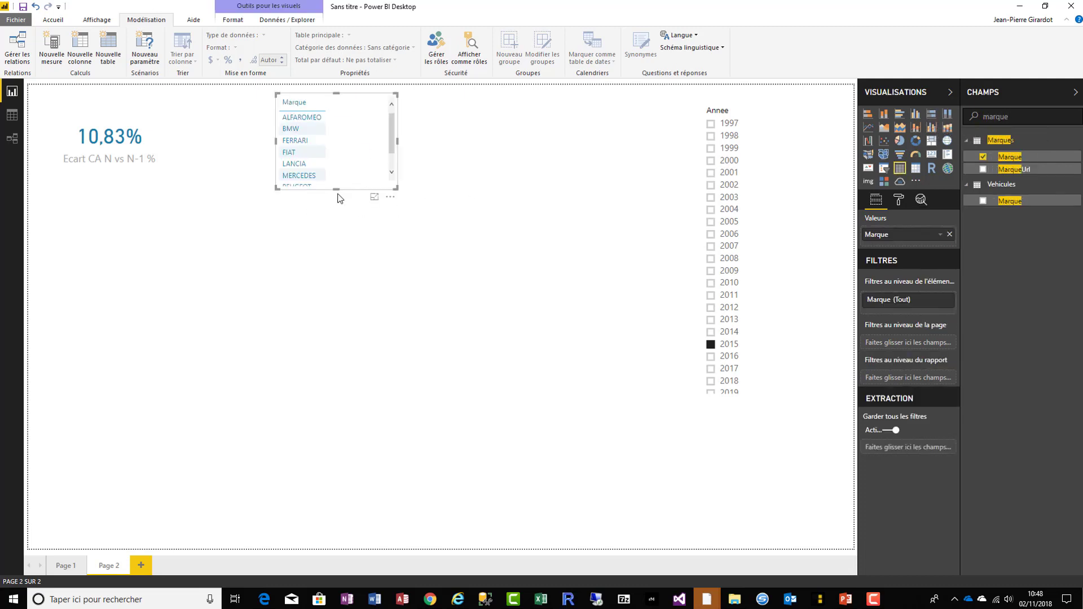
left_click_drag(337, 191, 357, 291)
left_click(406, 297)
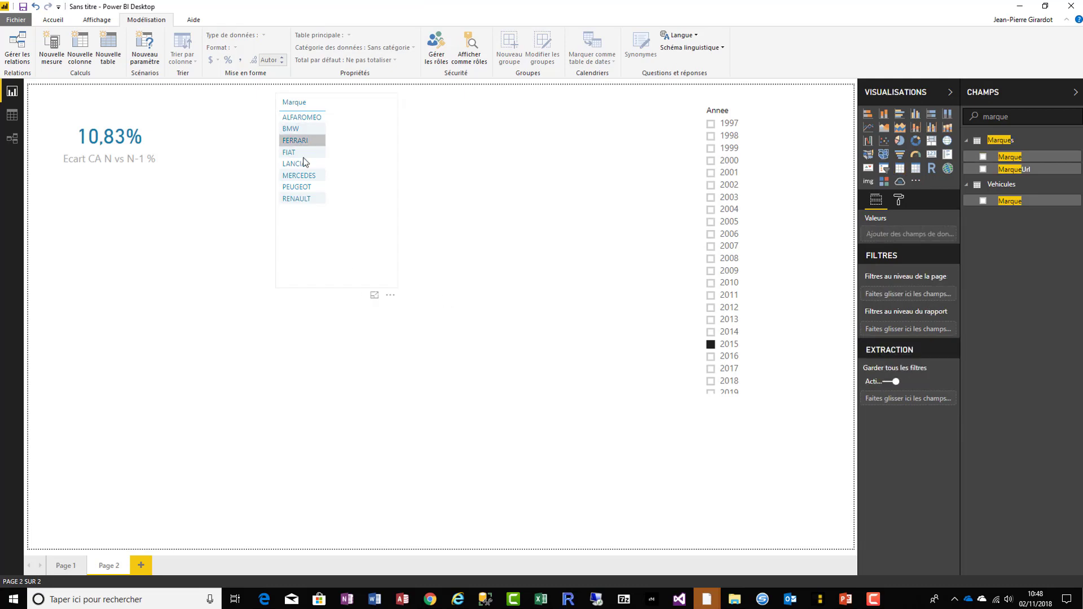
Step: Compare the Ecart CA N vs N-1 % card for the brands BMW, MERCEDES and RENAULT
left_click(292, 129)
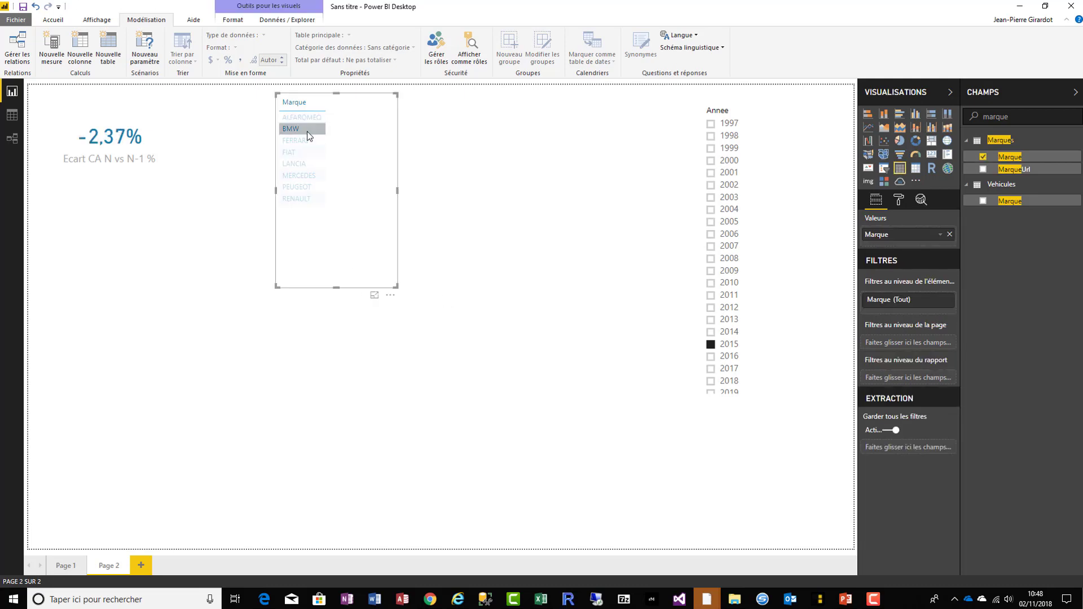
left_click(299, 175)
left_click(301, 199)
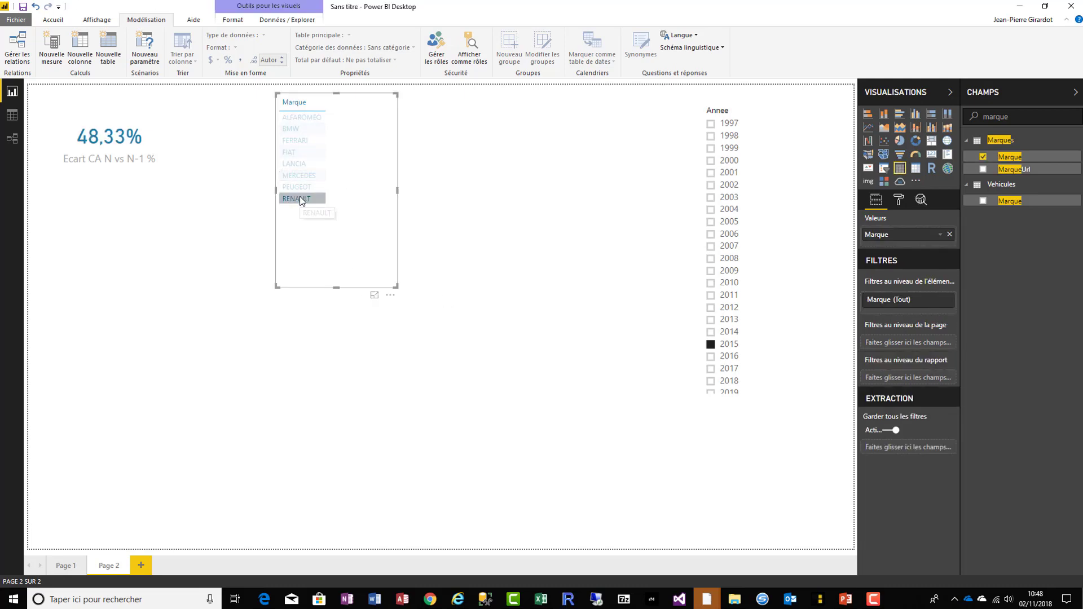
left_click(534, 406)
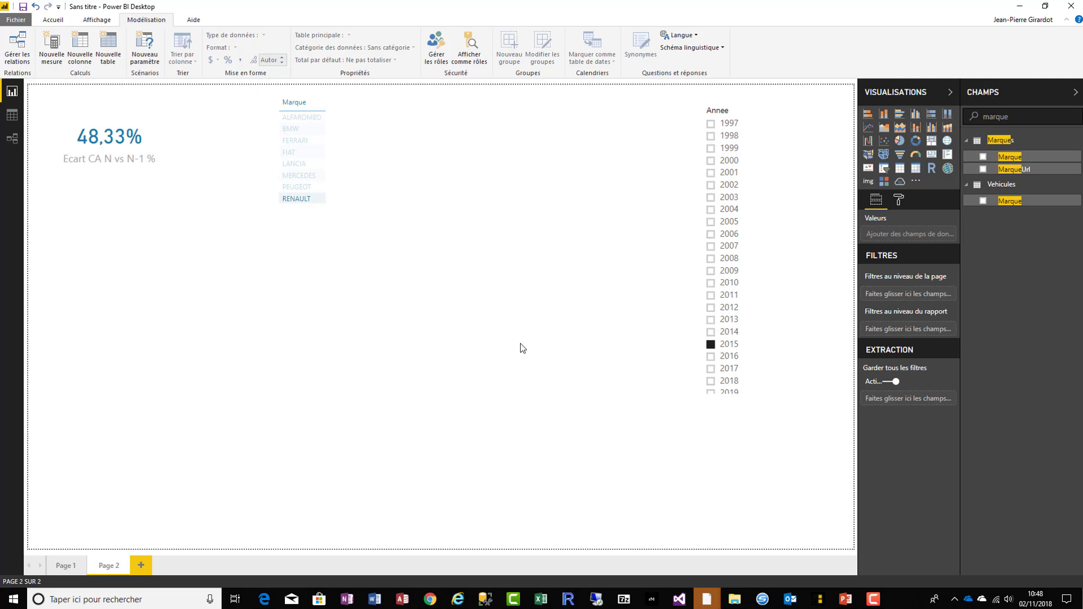
Step: Switch to the data view, collapse the expanded tables in the field list and display the rows of ListeFacture
left_click(13, 118)
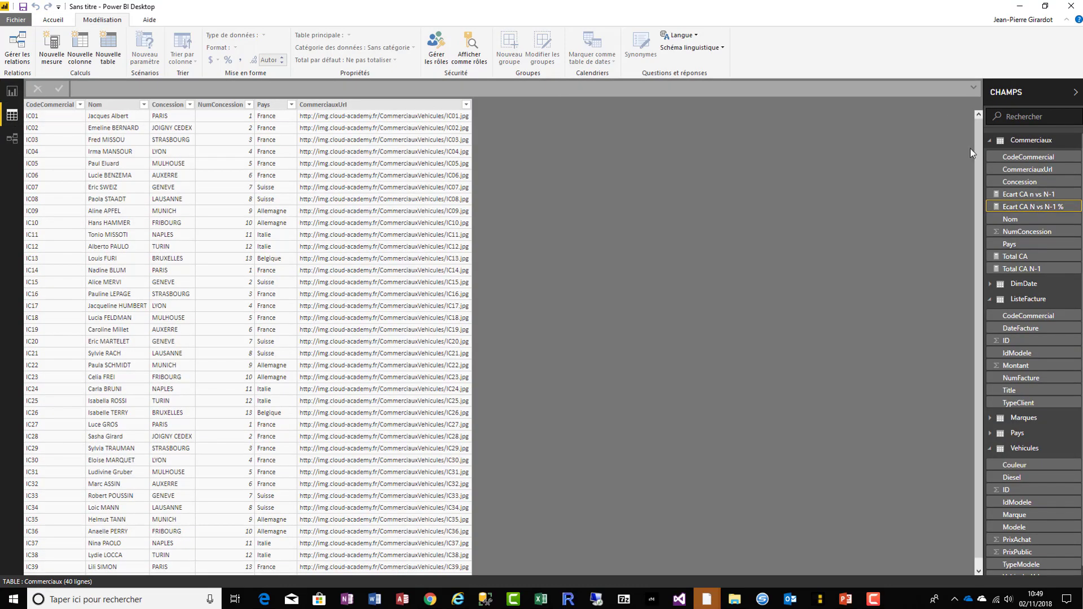
left_click(989, 141)
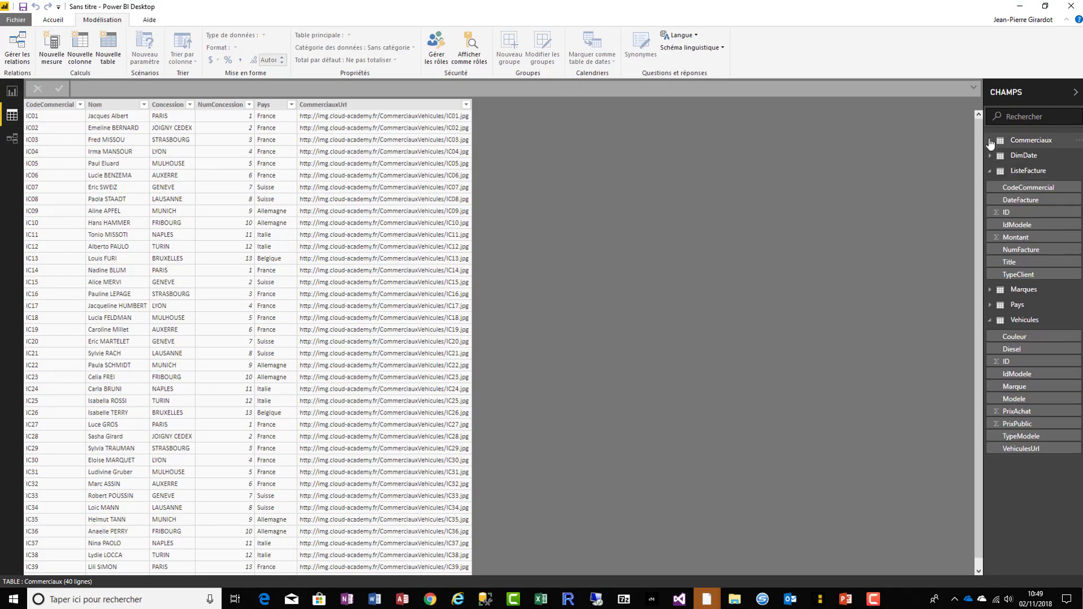
left_click(991, 290)
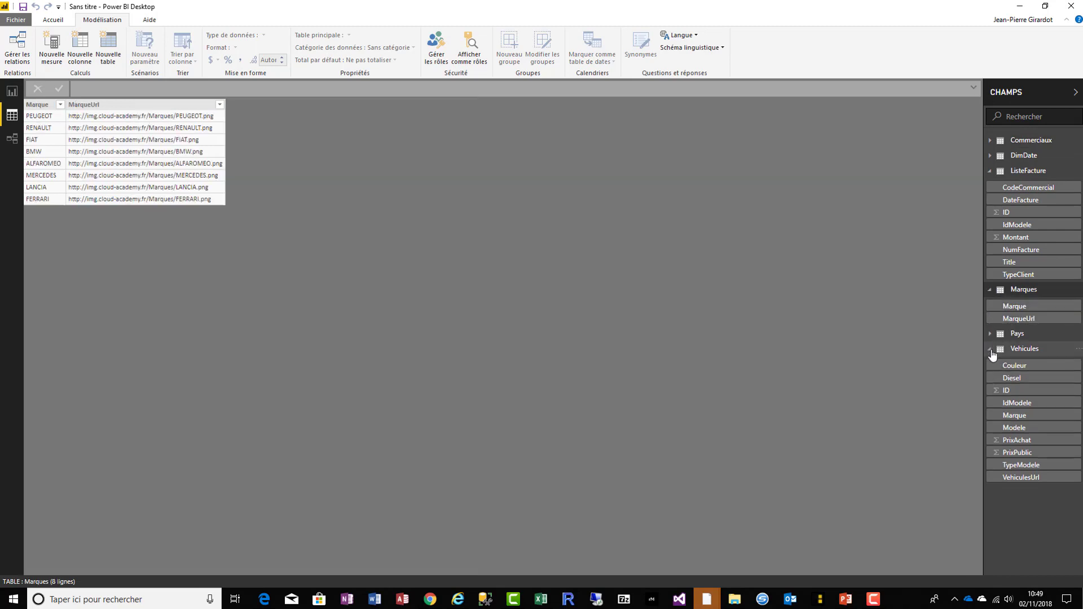
left_click(991, 349)
left_click(990, 290)
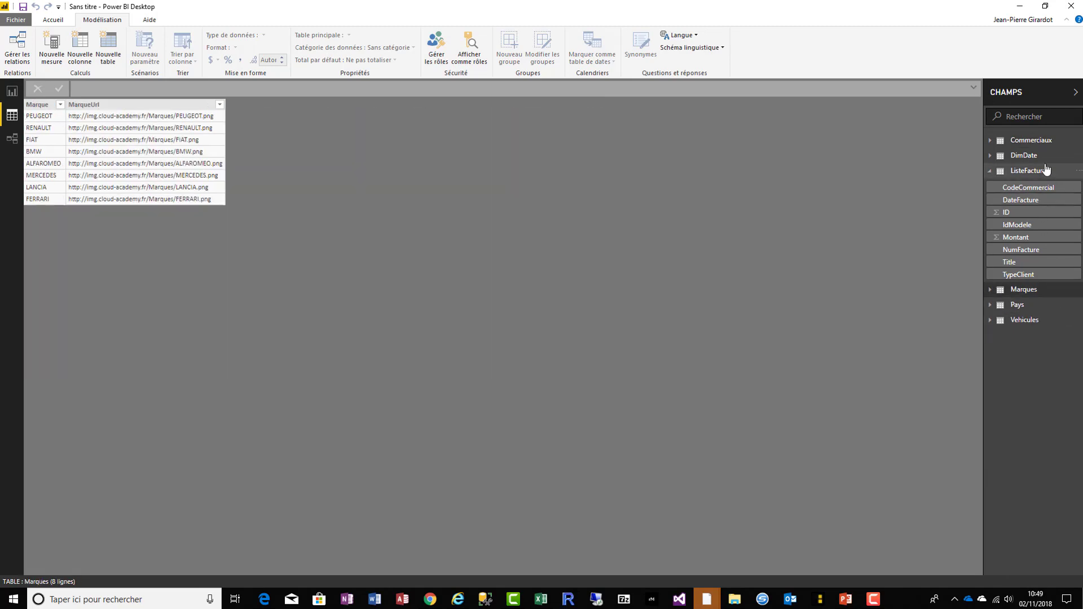
left_click(990, 171)
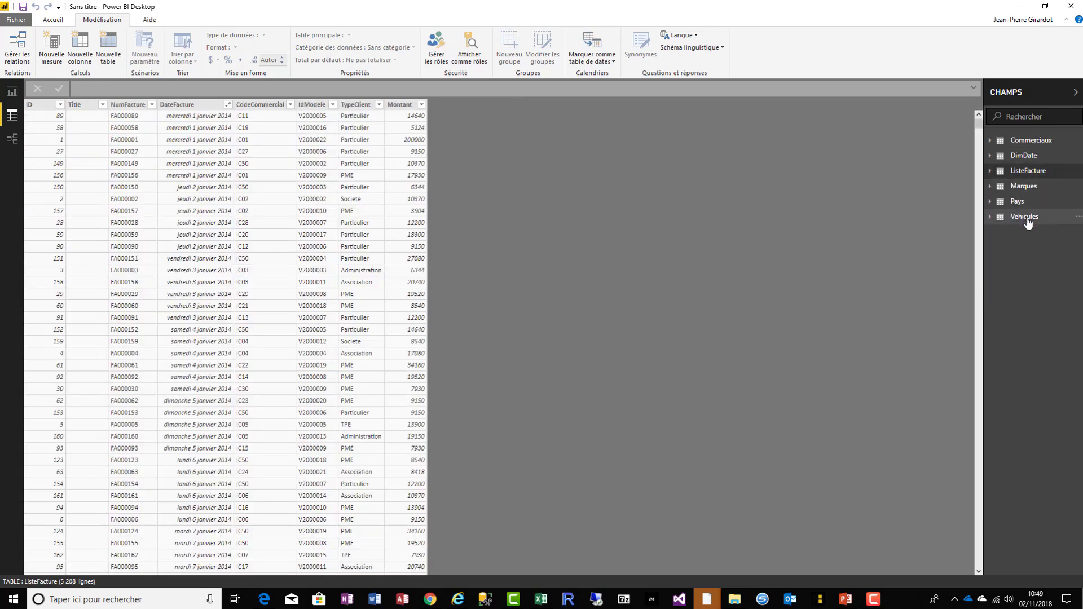
Step: Open the Power Query Editor to edit the report's queries
mouse_move(1028, 223)
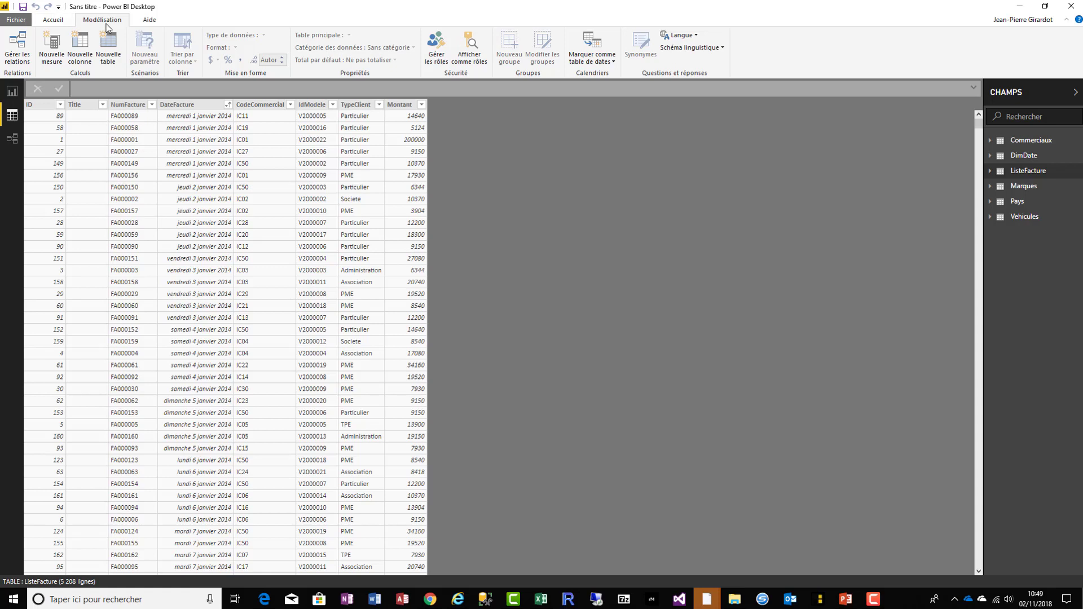
left_click(52, 21)
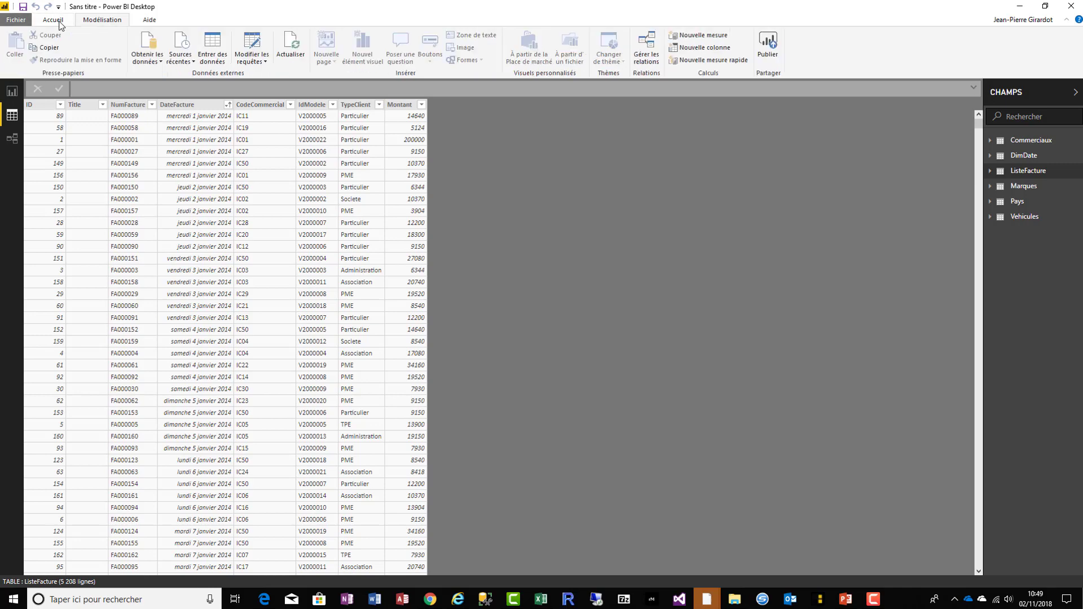
left_click(257, 50)
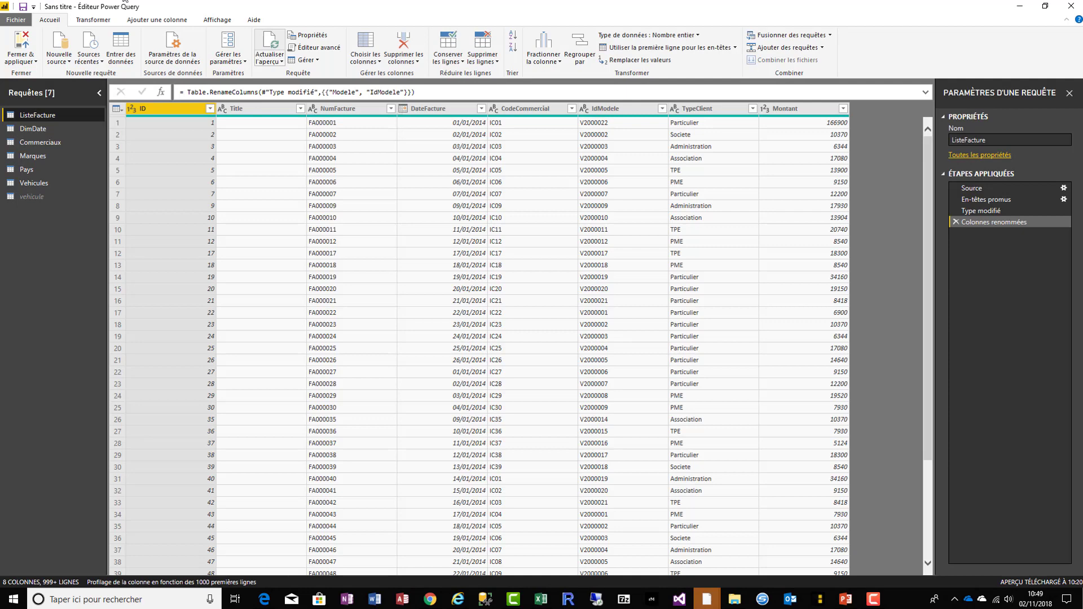
Step: Import the Groupe table from the Excel workbook SourceGroupe.xlsx as a new query and apply the changes to the report
left_click(57, 59)
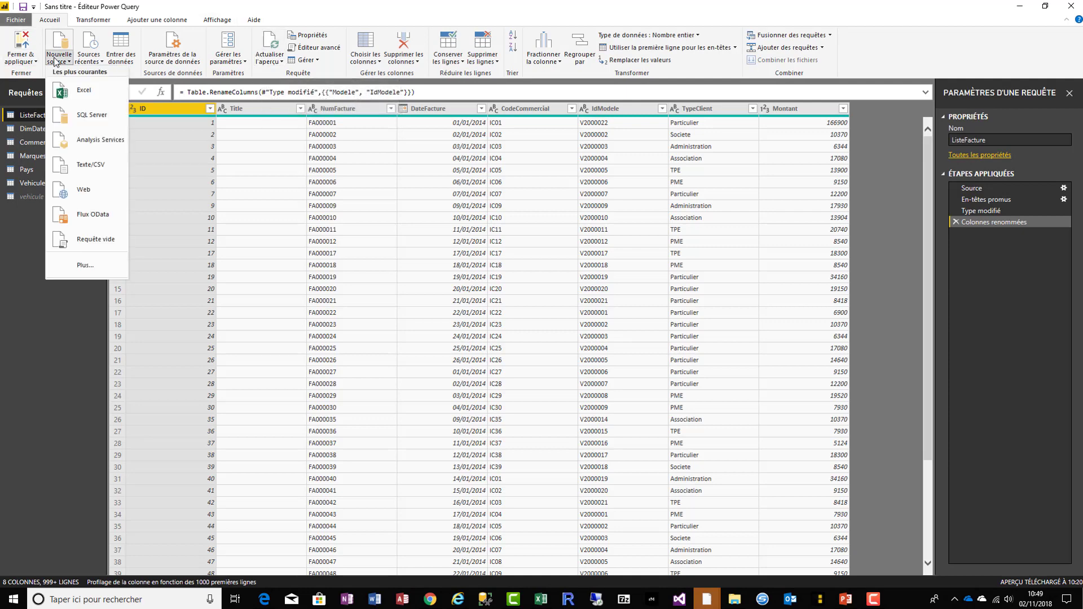
left_click(84, 92)
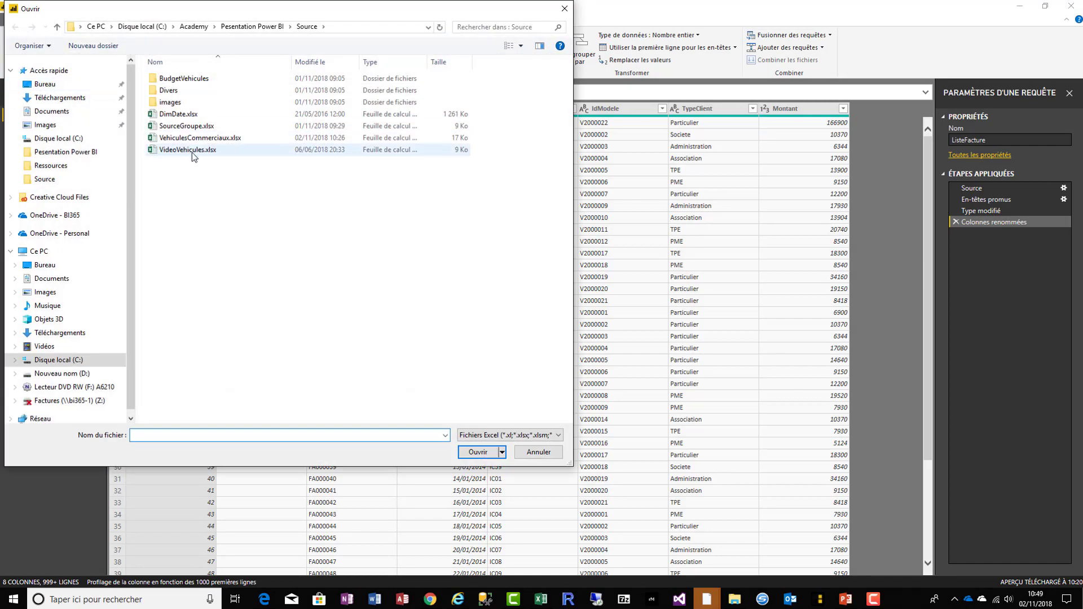
left_click(196, 128)
left_click(478, 452)
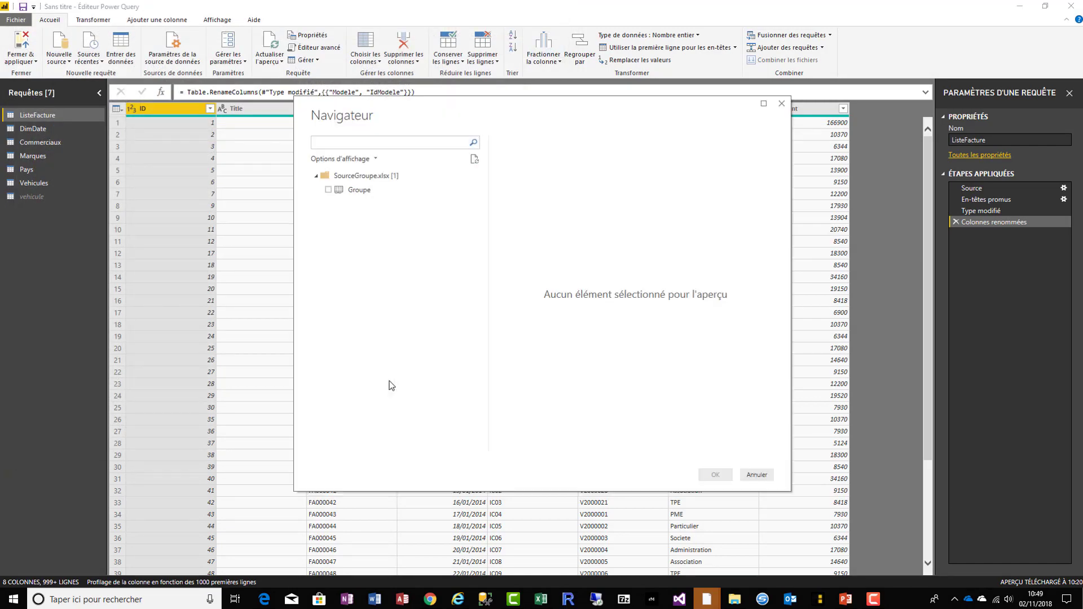
left_click(328, 189)
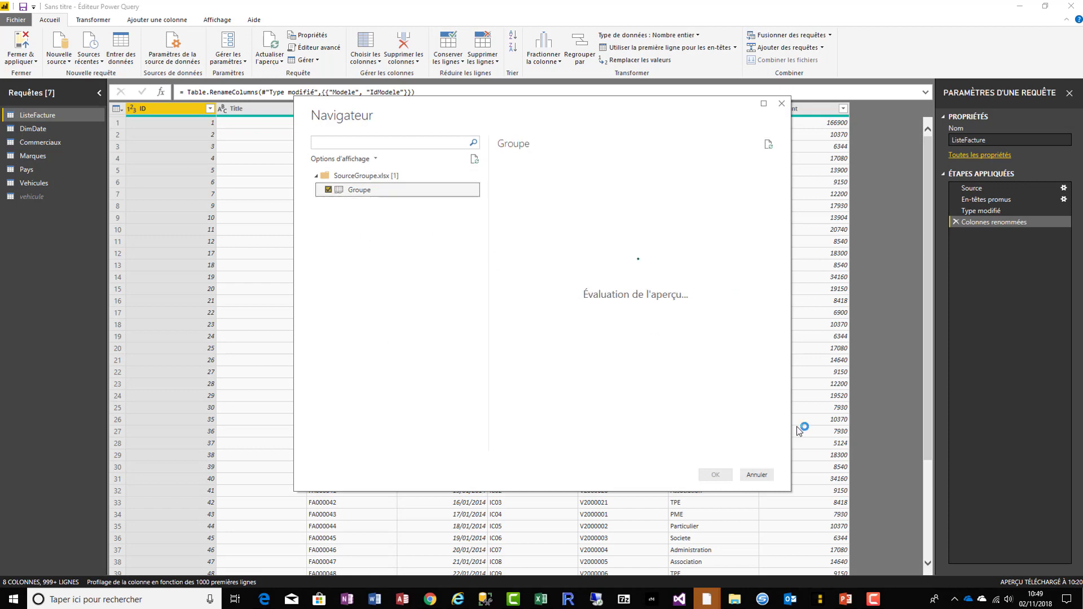
left_click(723, 475)
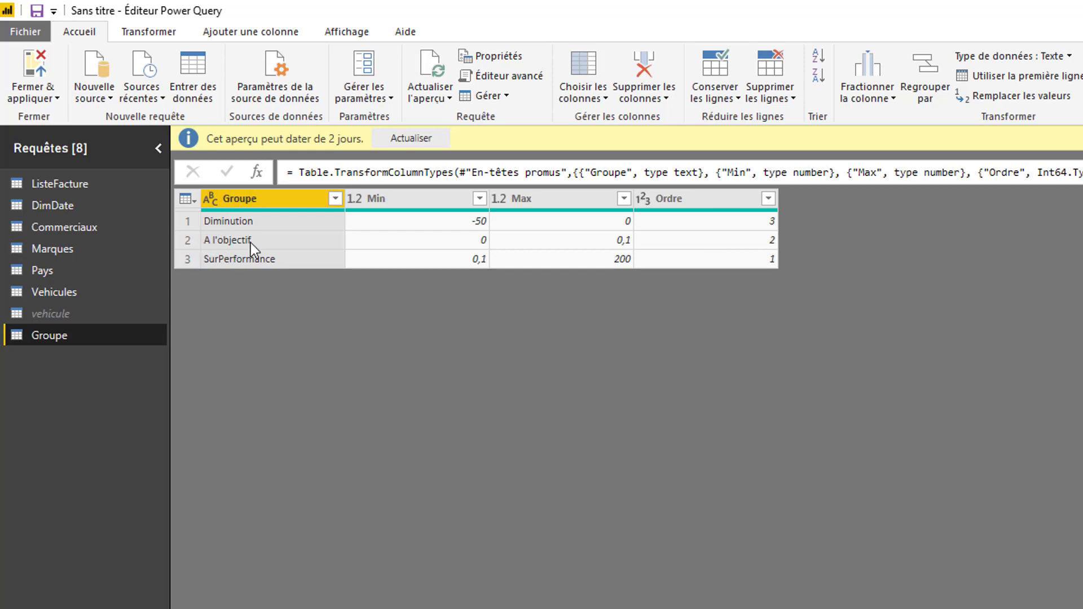
left_click(35, 69)
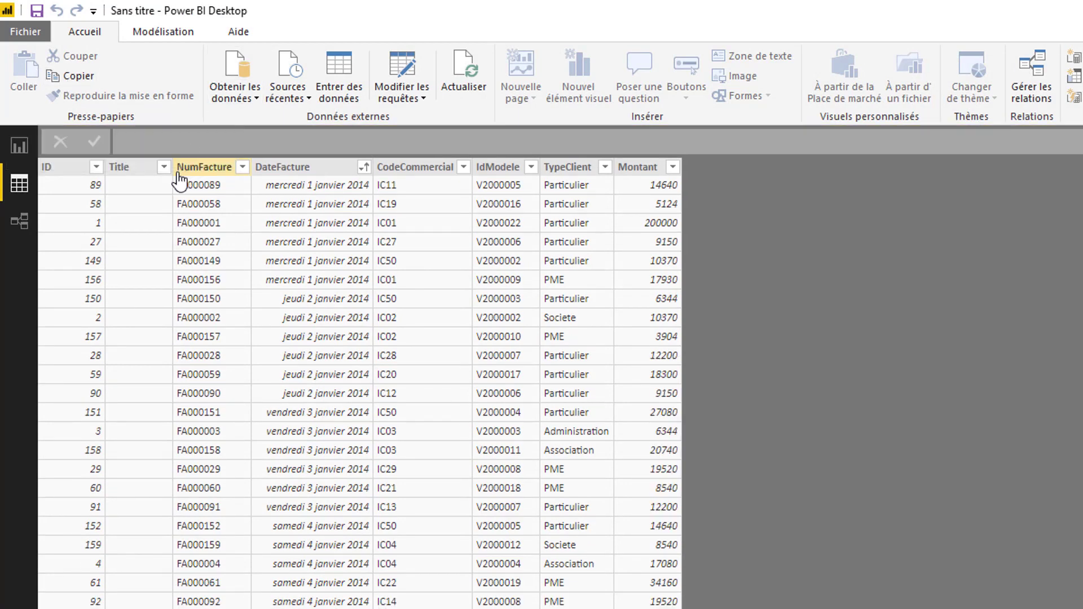
Step: Add a table of the Groupe field to the report page below the Marque table
left_click(20, 149)
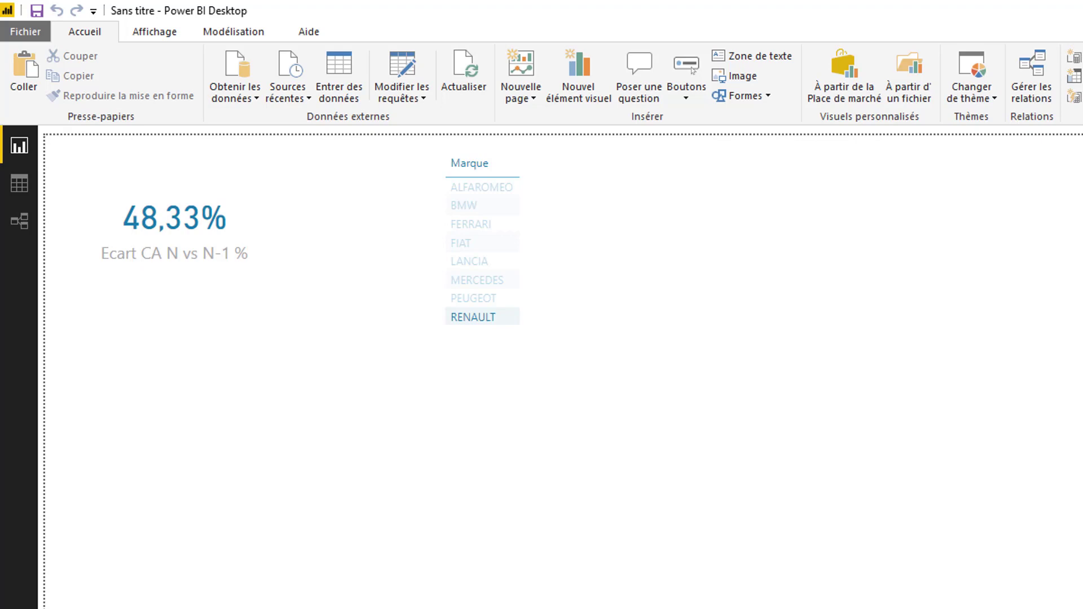
left_click_drag(459, 546, 420, 564)
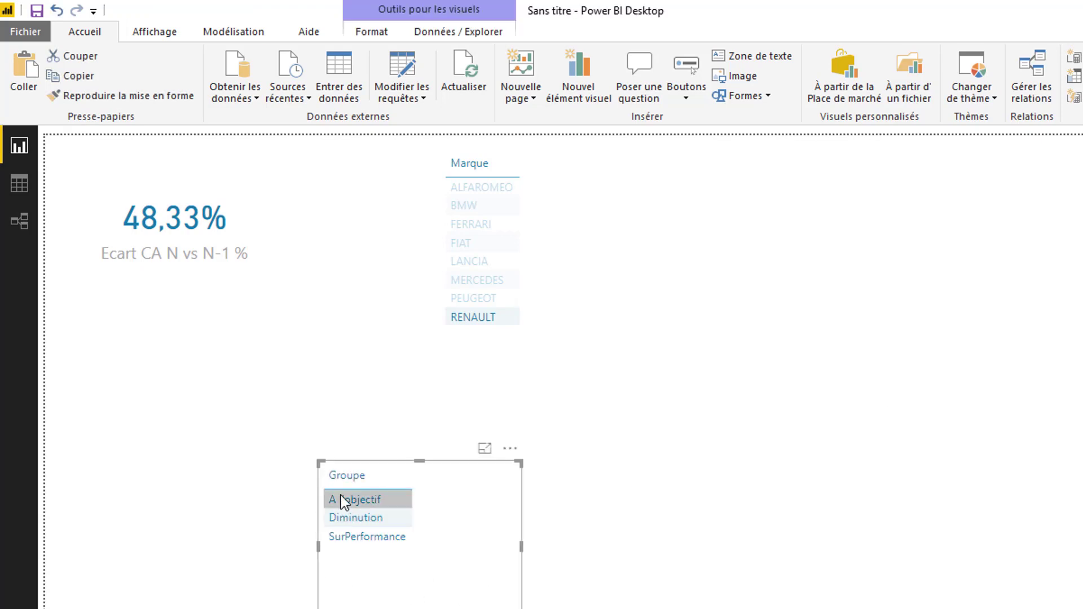
Step: Sort the Groupe column of the Groupe table by the Ordre column and return to the report page
left_click(241, 33)
left_click(21, 181)
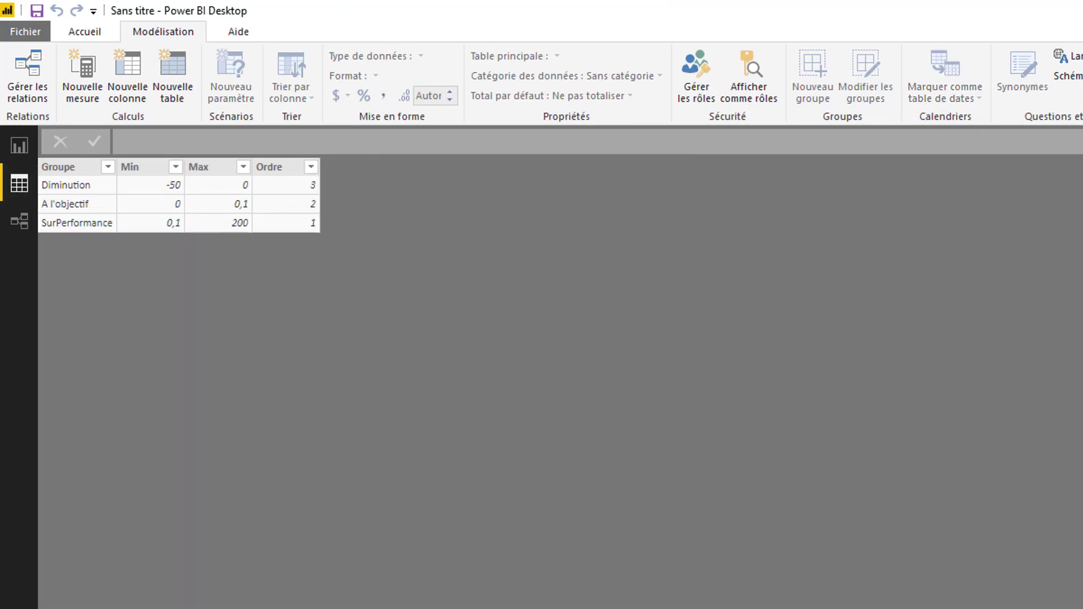
left_click(73, 167)
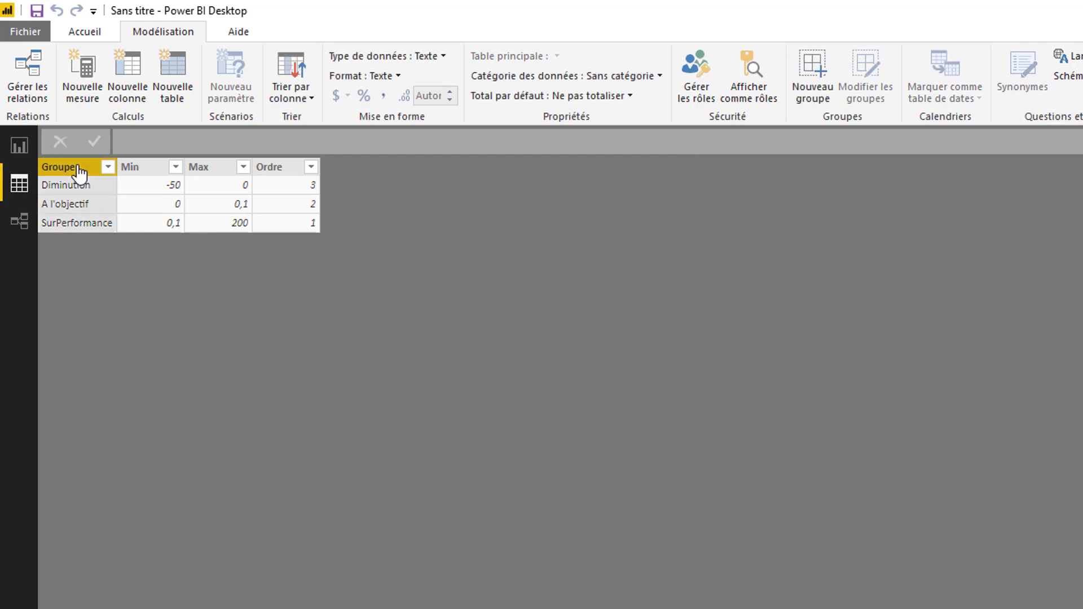
left_click(308, 100)
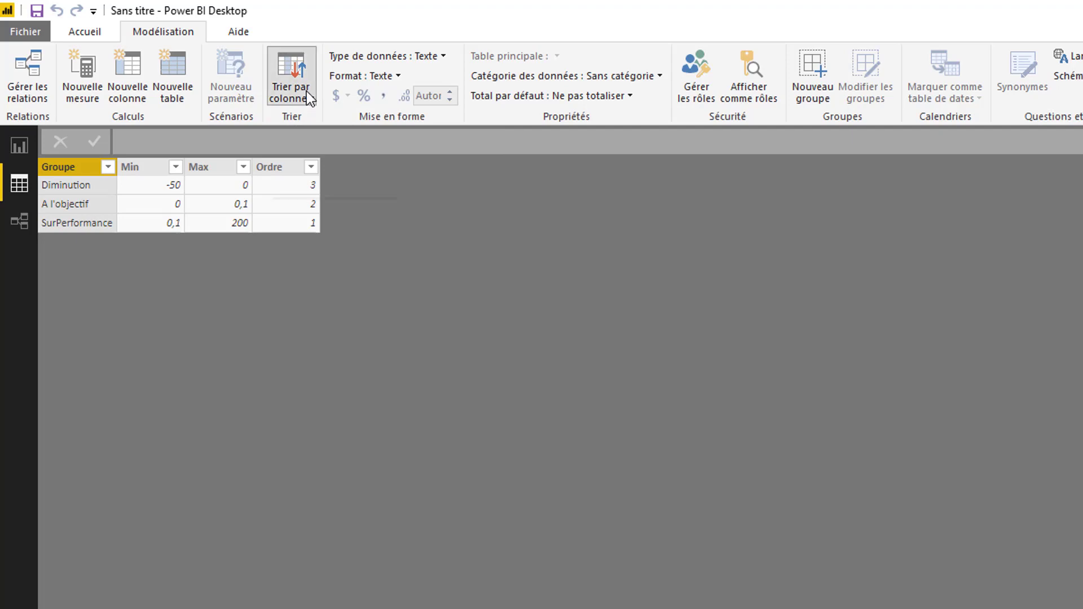
left_click(307, 92)
left_click(345, 181)
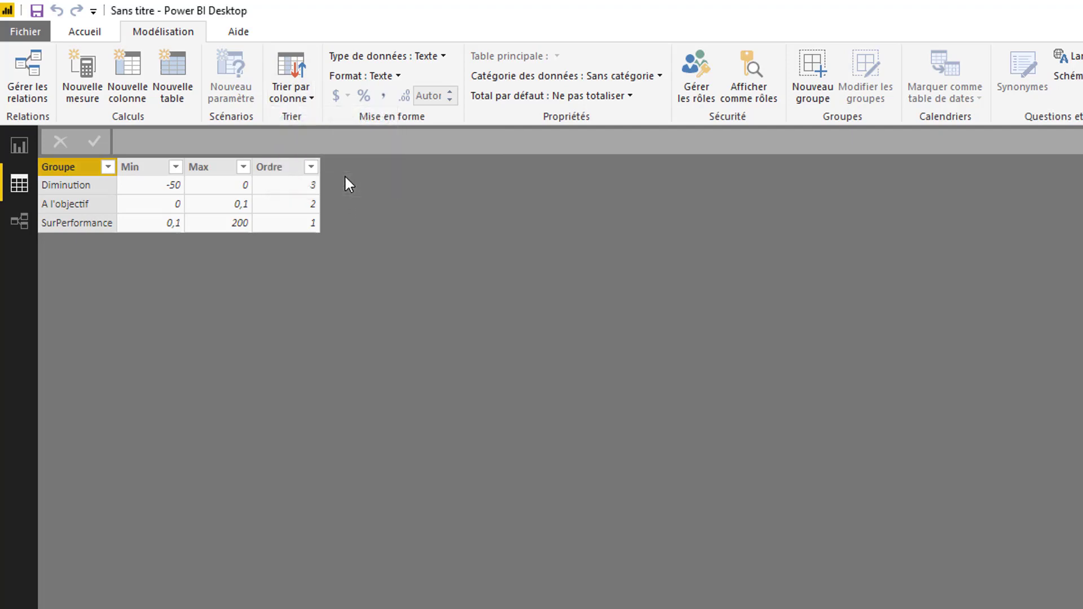
left_click(19, 145)
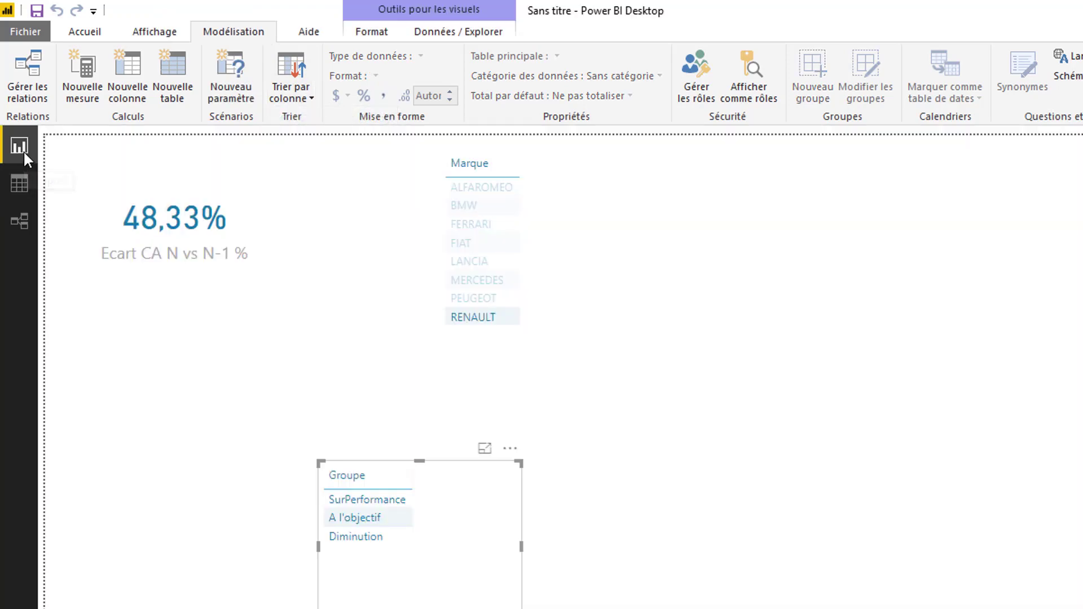
left_click(353, 518)
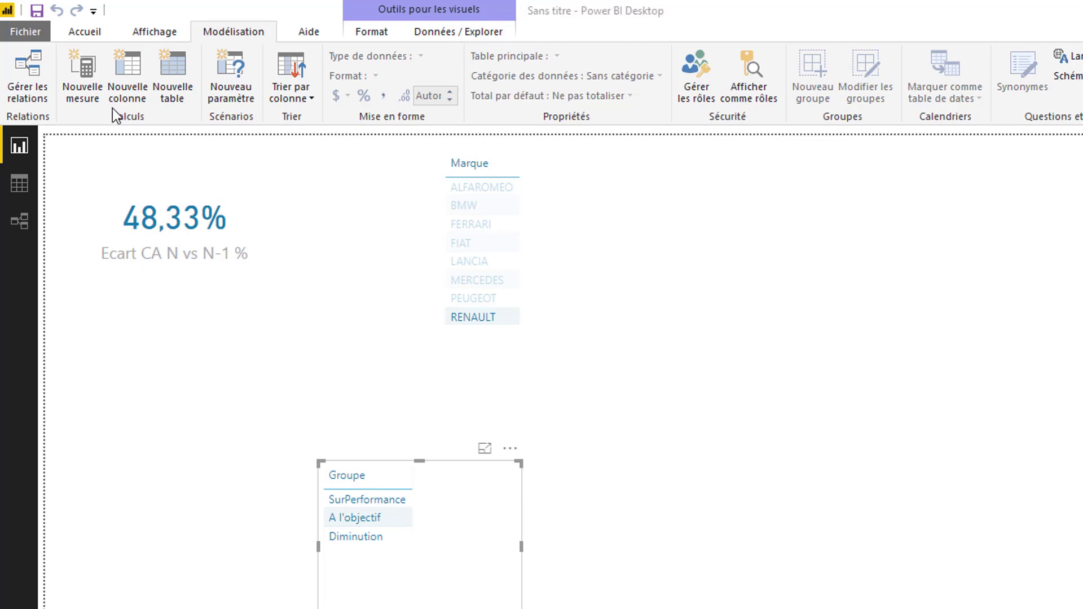
Step: Create a measure Total Ca Groupe Evol Ca% from the copied CALCULATE formula that filters Commerciaux[Concession] by the Groupe ranges
left_click(87, 73)
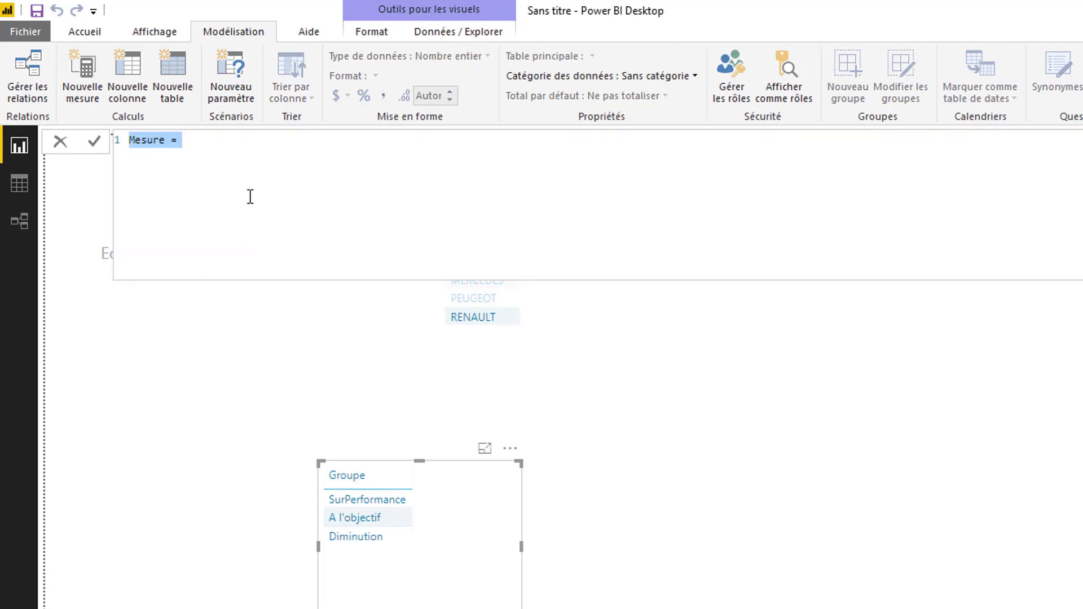
key("ctrl+v")
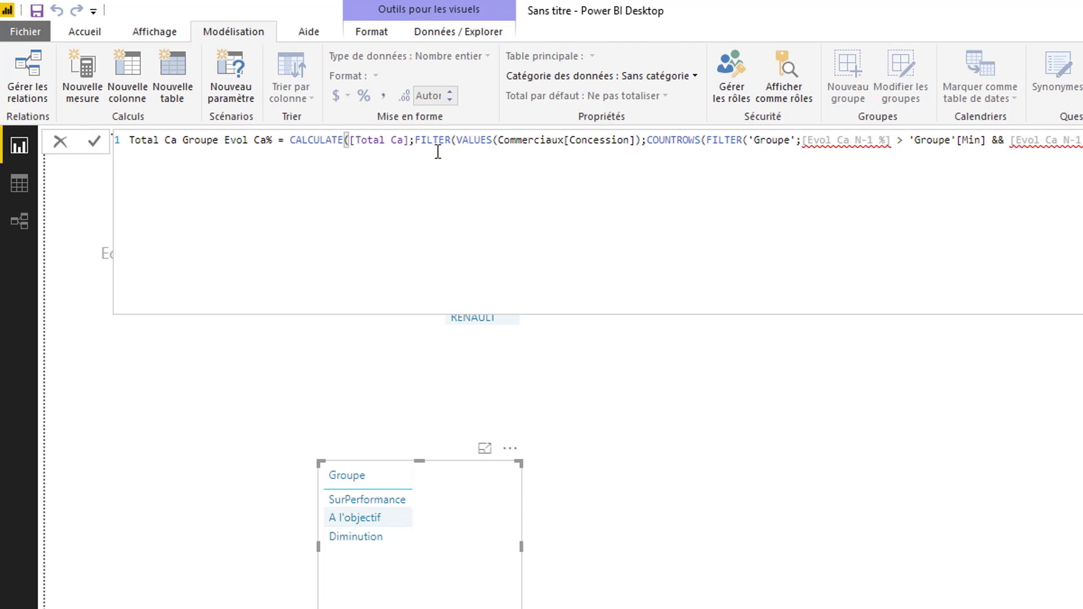
left_click(641, 141)
left_click_drag(641, 141, 462, 145)
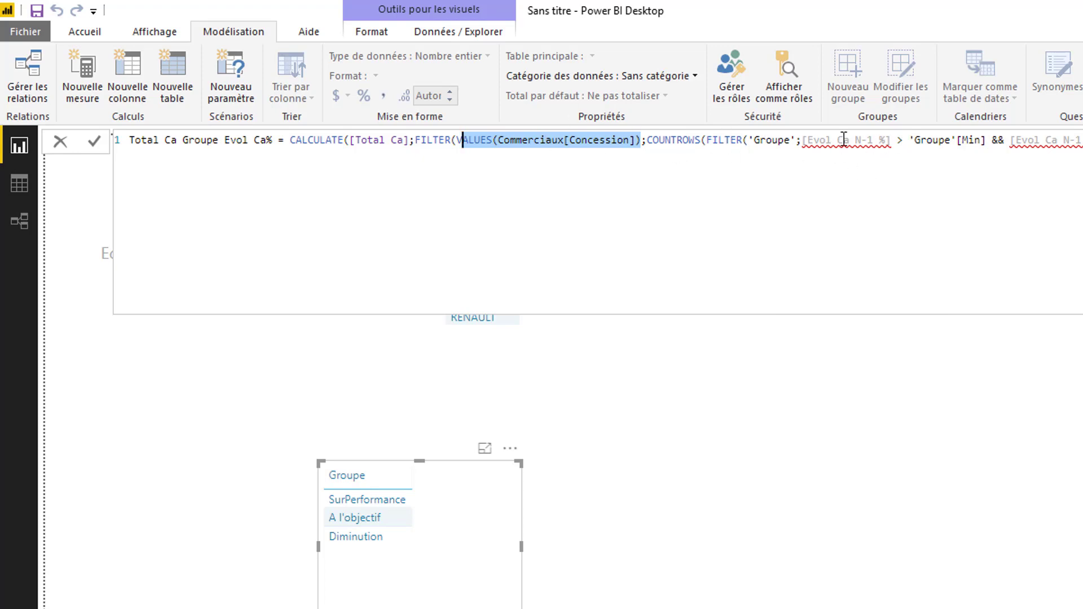
Step: Replace both [Evol Ca N-1 %] references in the formula with [Ecart CA N vs N-1 %] and validate the measure
left_click_drag(891, 140, 804, 140)
type("[ec")
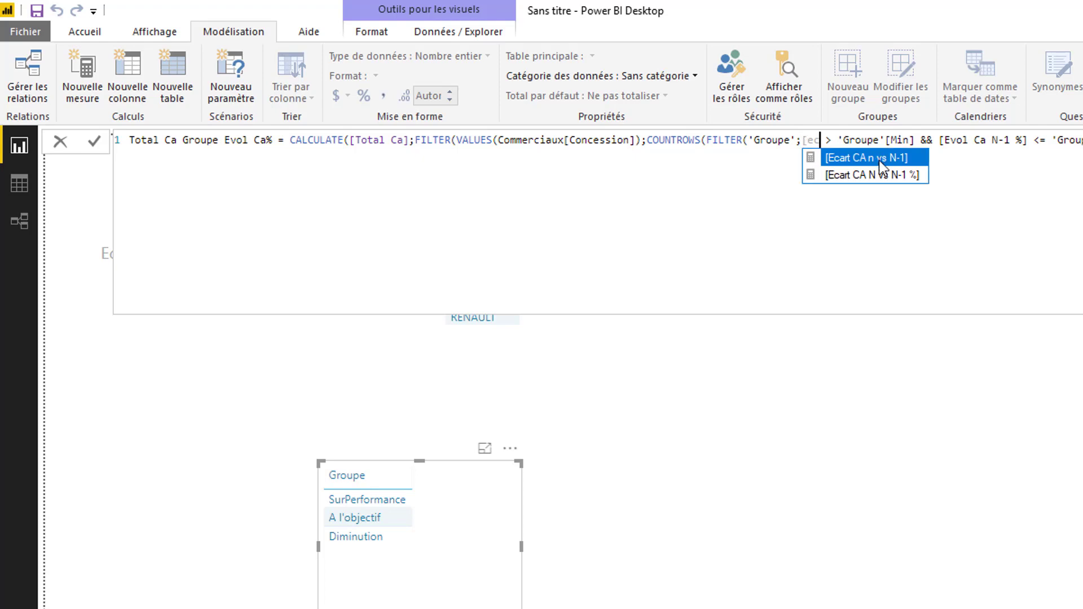
left_click(879, 176)
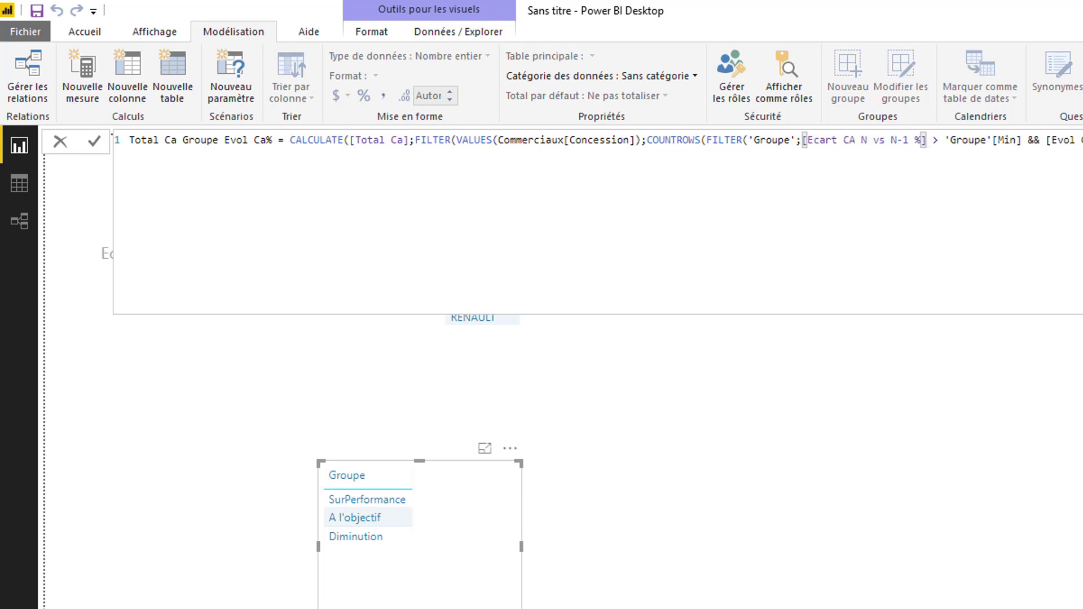
left_click(1047, 140)
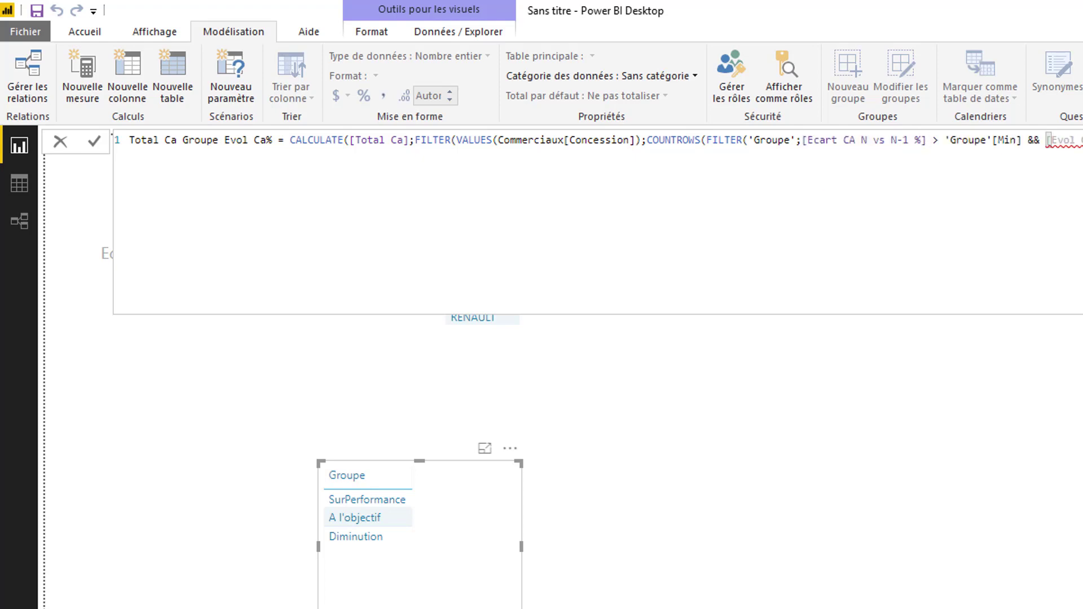
left_click_drag(1082, 142, 1043, 144)
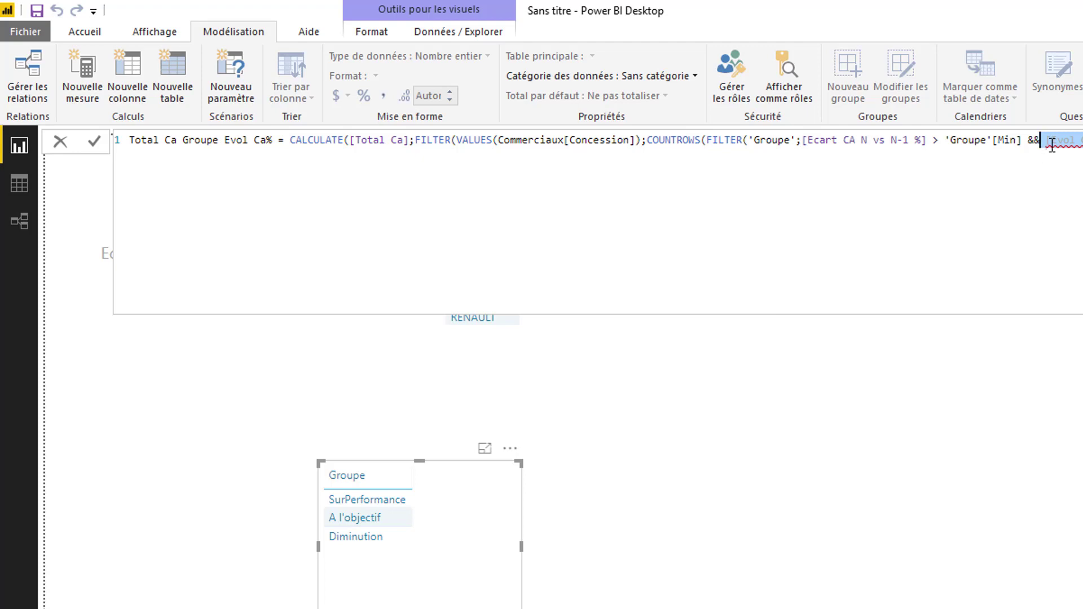
key("BackSpace")
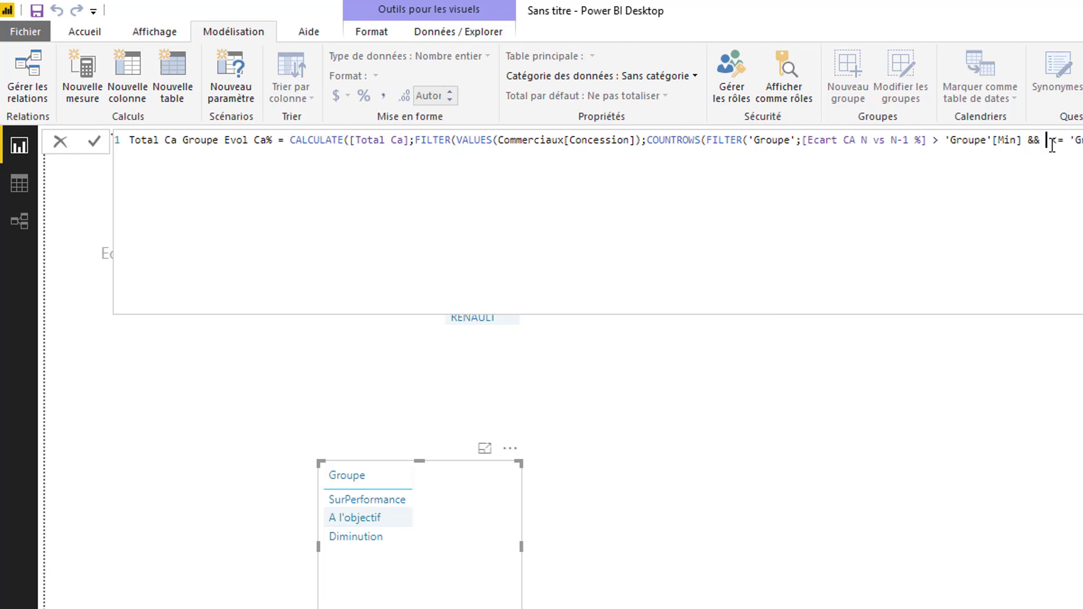
type("[eca")
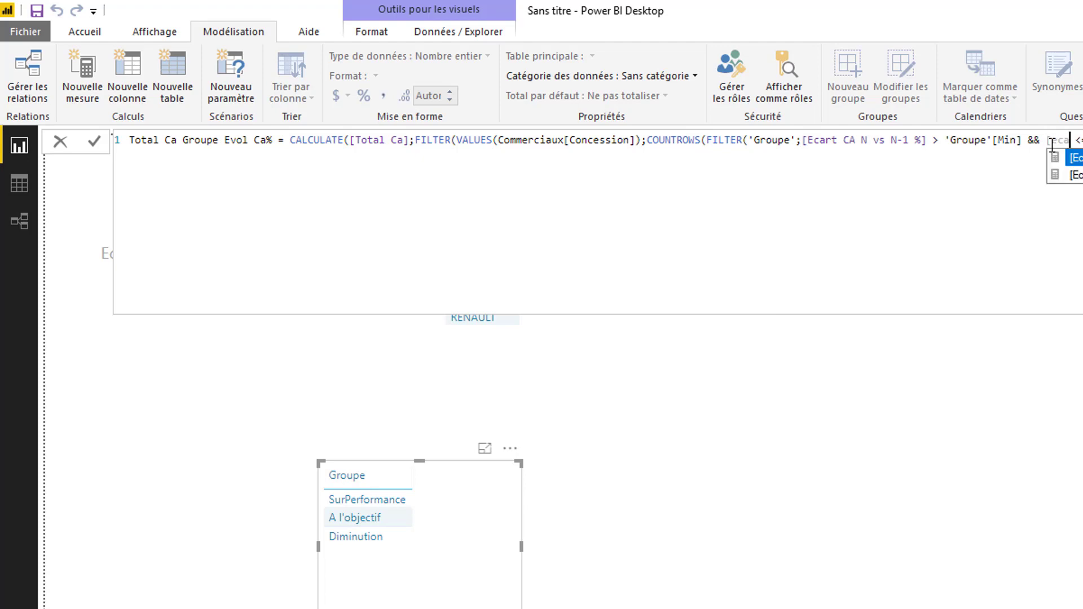
key("Tab")
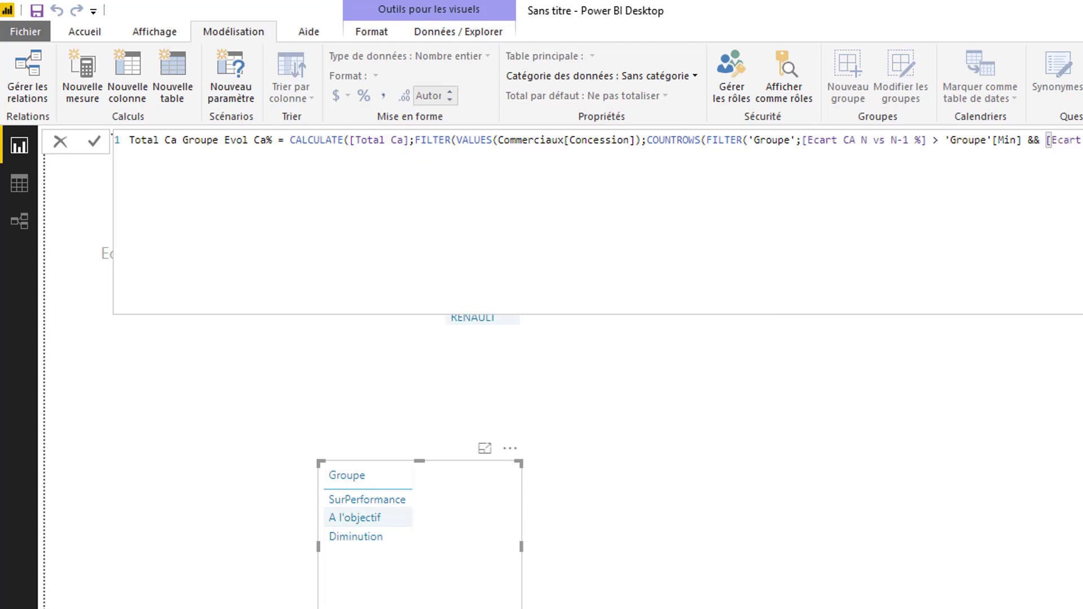
key("End")
left_click_drag(1082, 142, 131, 150)
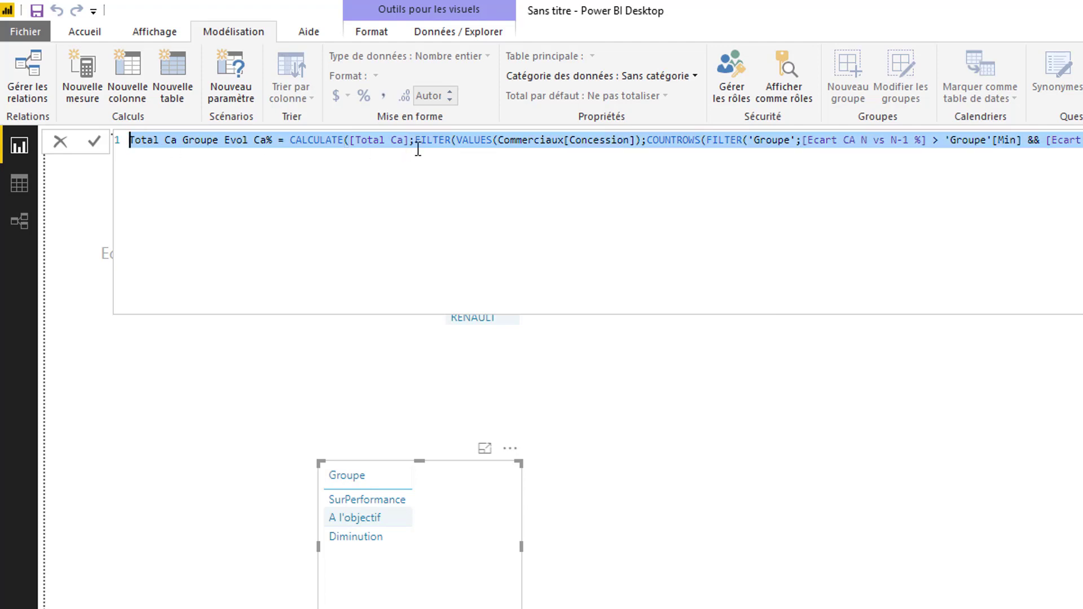
left_click(751, 199)
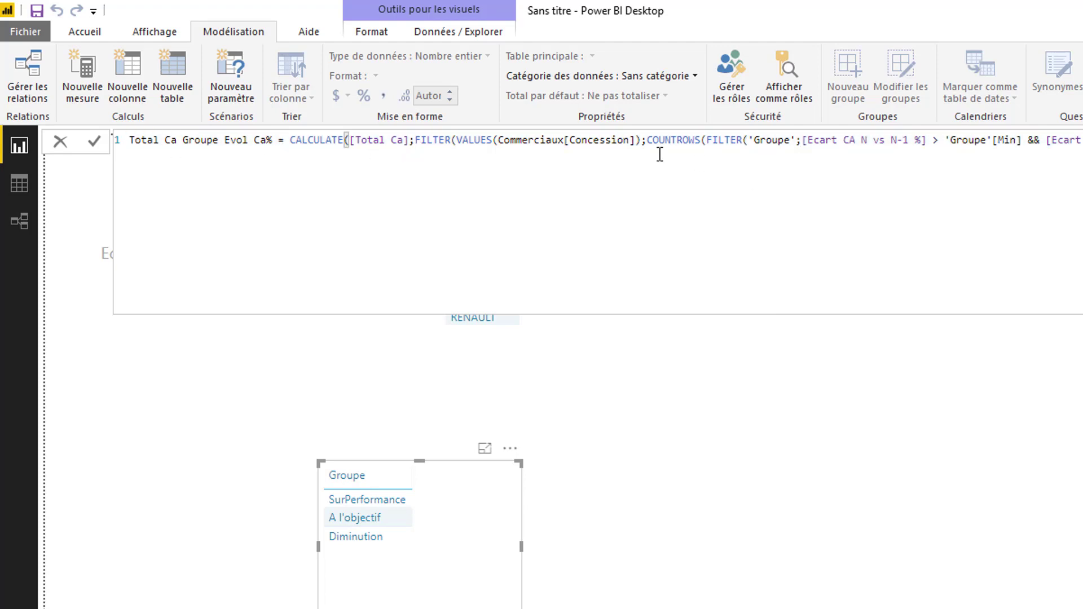
left_click(94, 142)
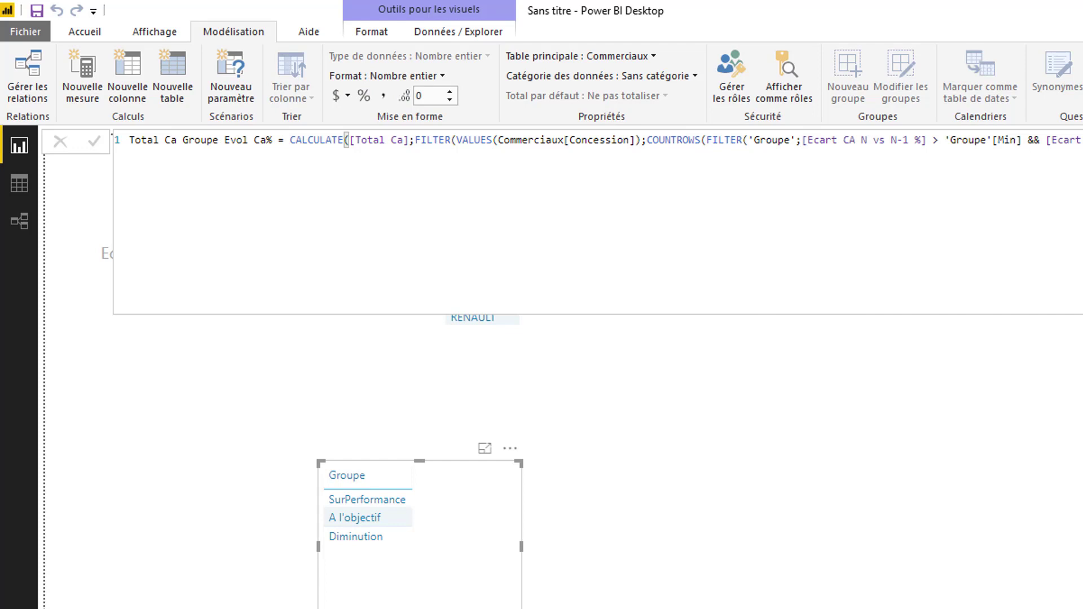
Step: Add Total Ca Groupe Evol Ca% to the Groupe table, widen the table and clear the RENAULT selection
left_click_drag(640, 511, 503, 527)
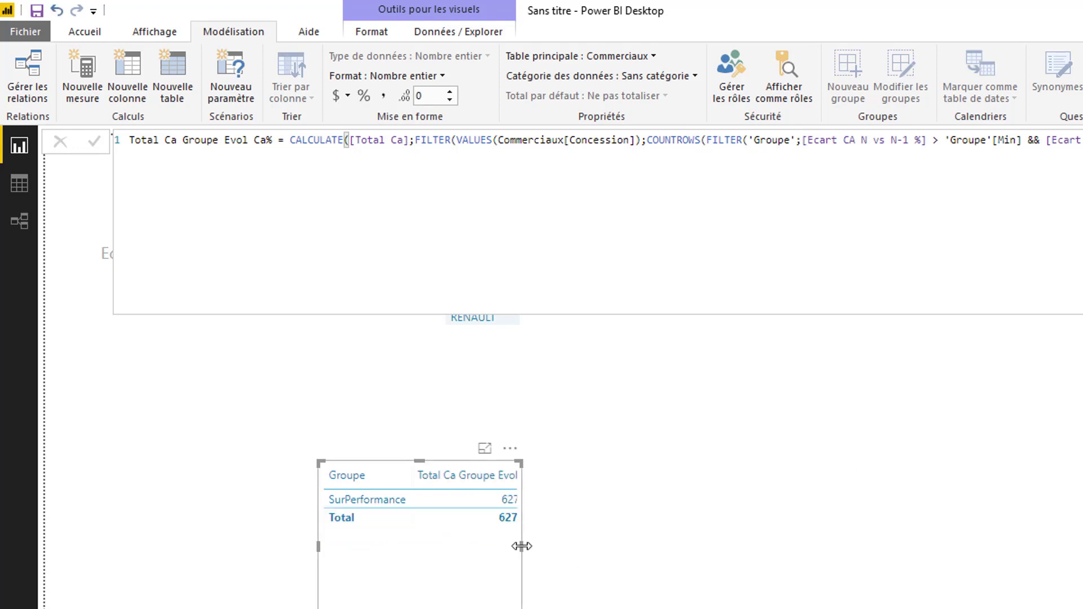
left_click_drag(521, 546, 689, 541)
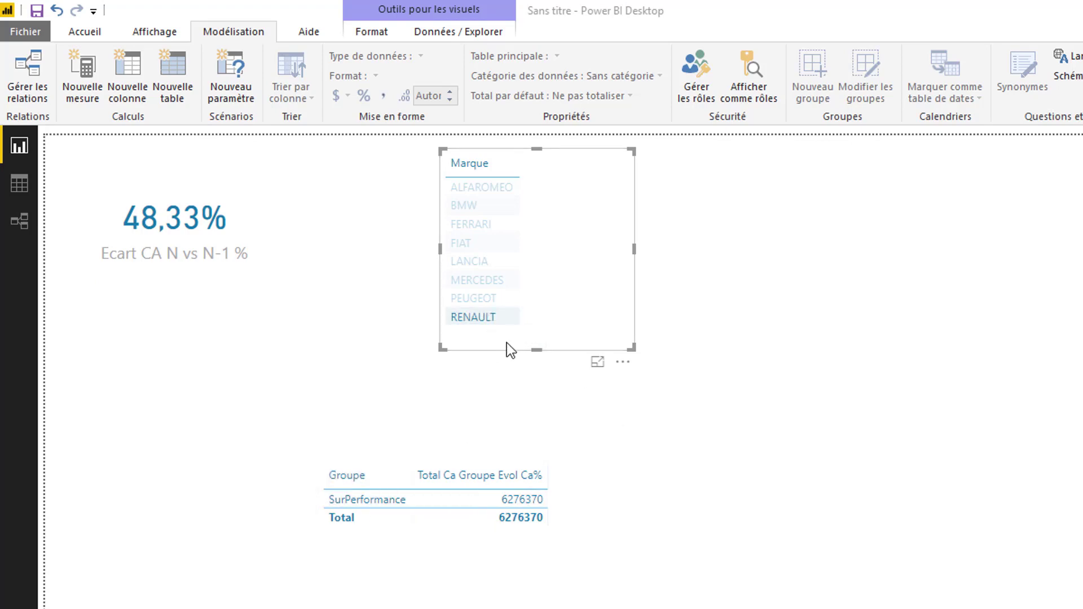
left_click(461, 320)
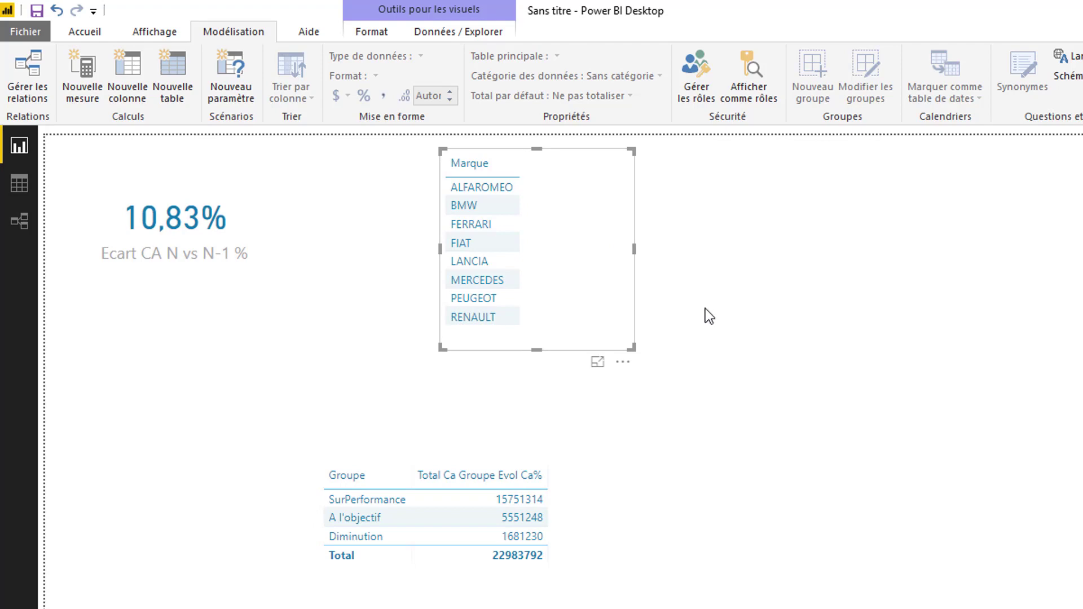
Step: Add Total CA to the Marque table and change the report's year selection
left_click_drag(1080, 313, 564, 253)
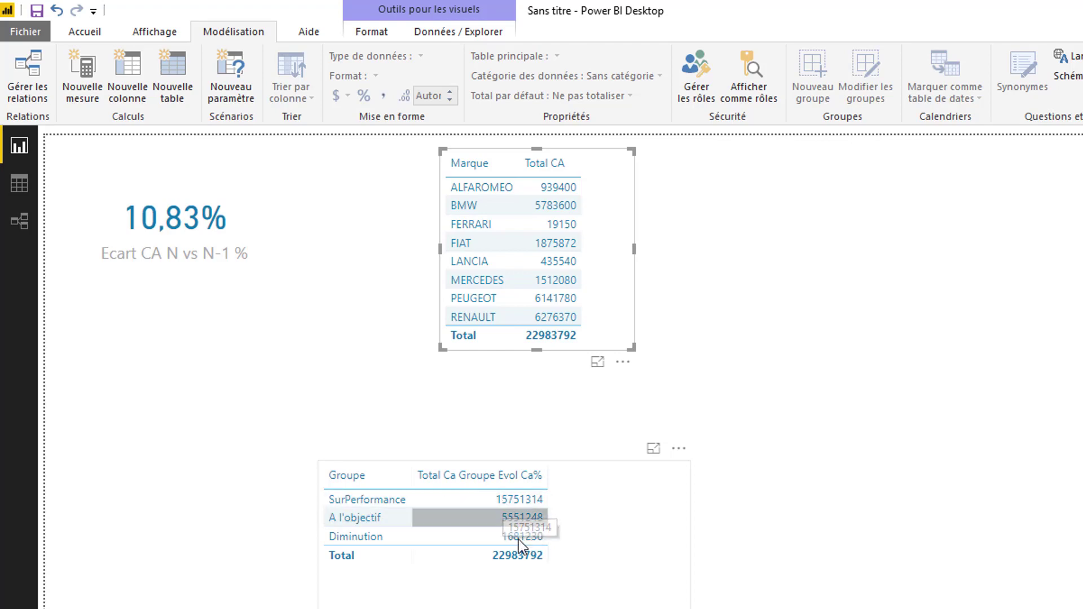
left_click(742, 431)
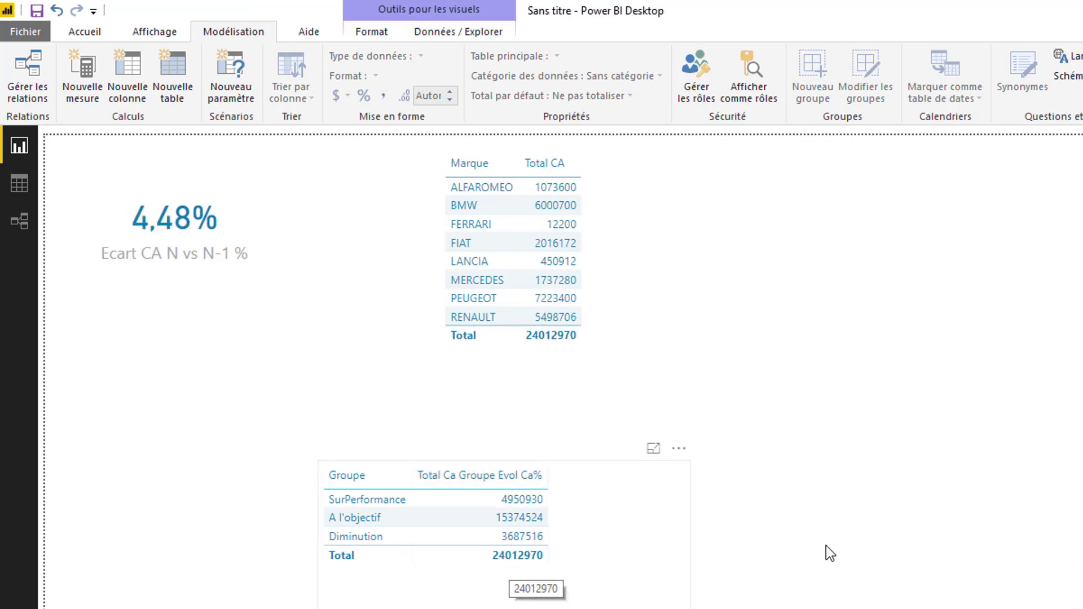
left_click(886, 539)
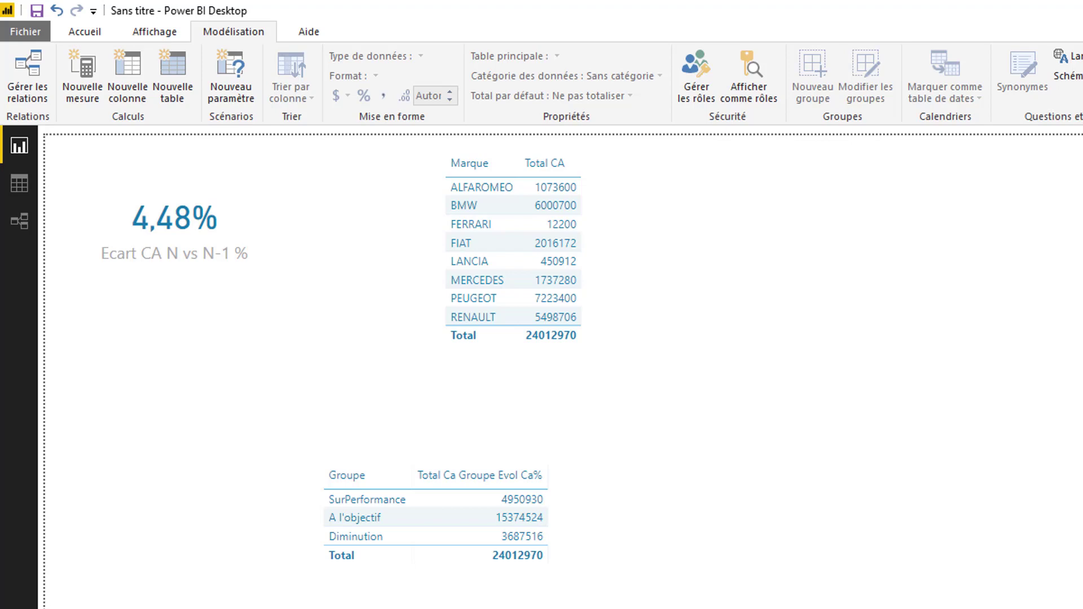
Step: Try to show the Groupe table as a matrix with an additional row level and expand it by one level
left_click_drag(1082, 538, 564, 523)
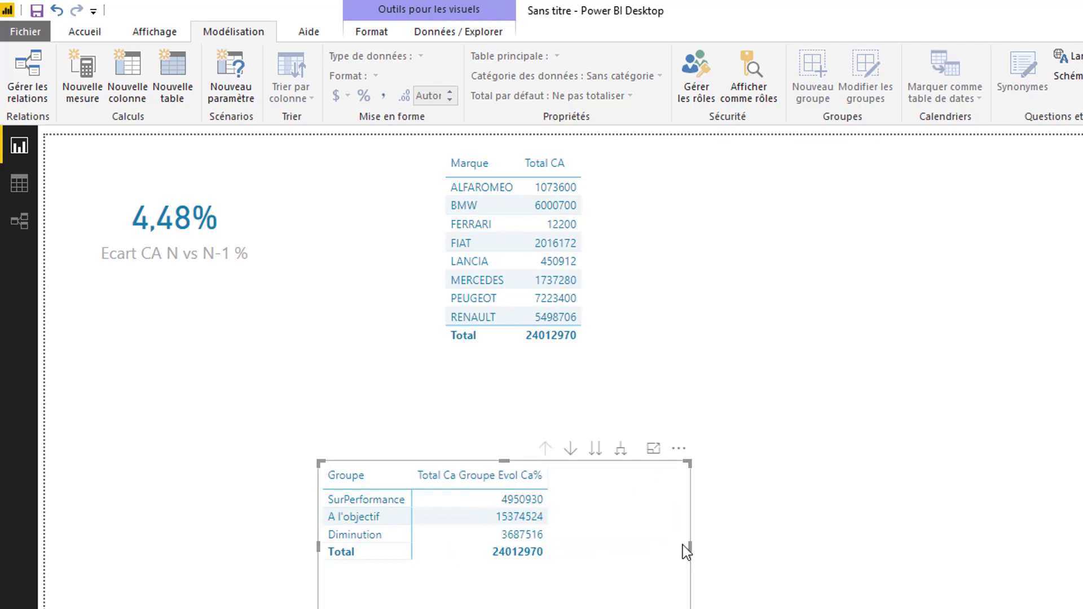
left_click(621, 450)
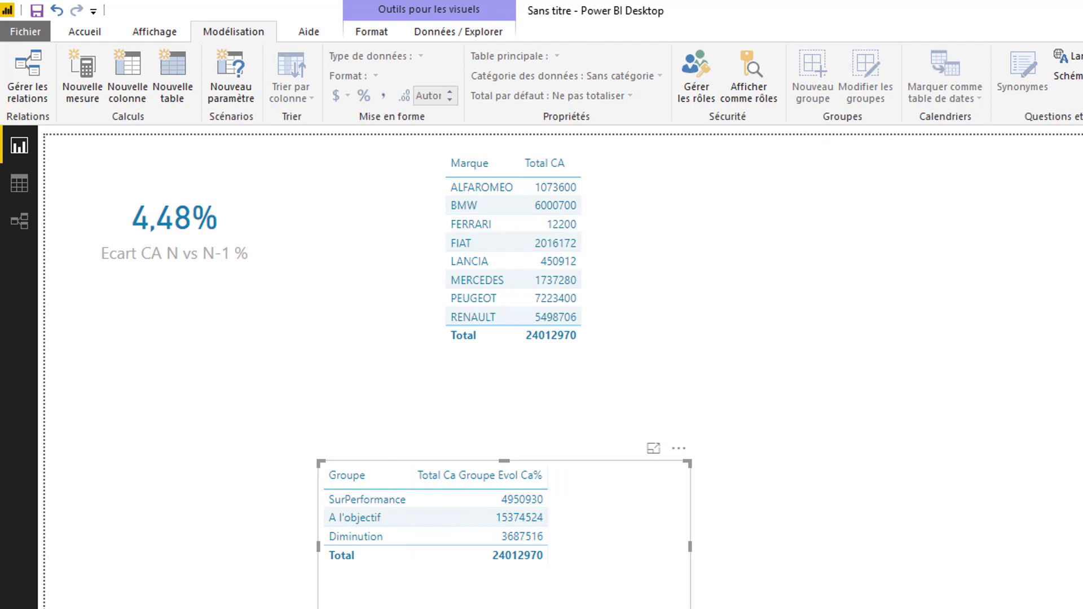
Step: Resize the Groupe matrix, expand it by one level to list the cities, and move it under the Ecart CA N vs N-1 % card
left_click_drag(689, 608, 594, 585)
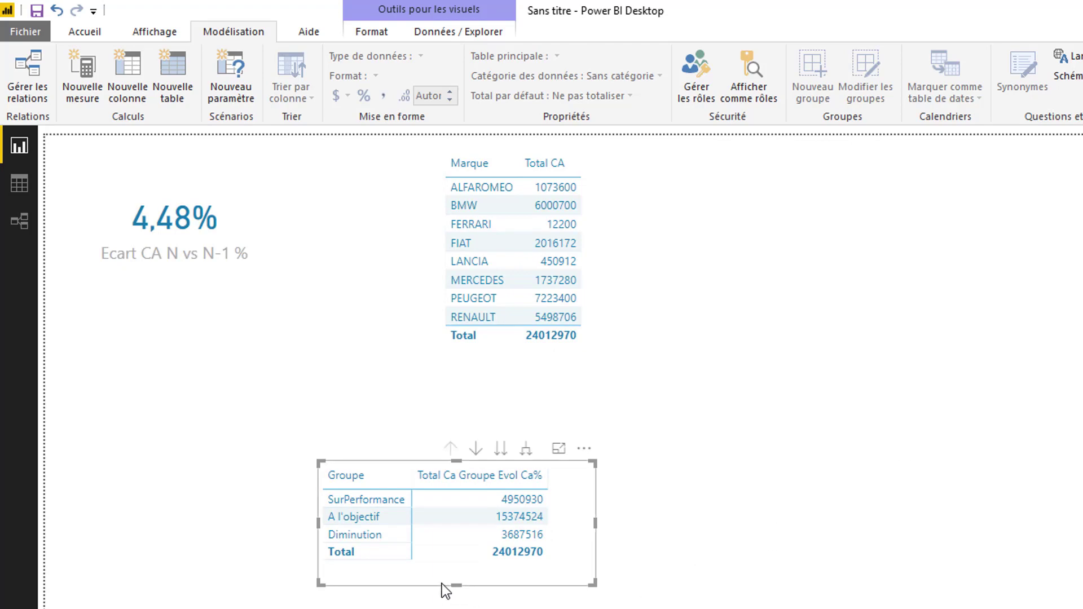
left_click_drag(456, 585, 456, 608)
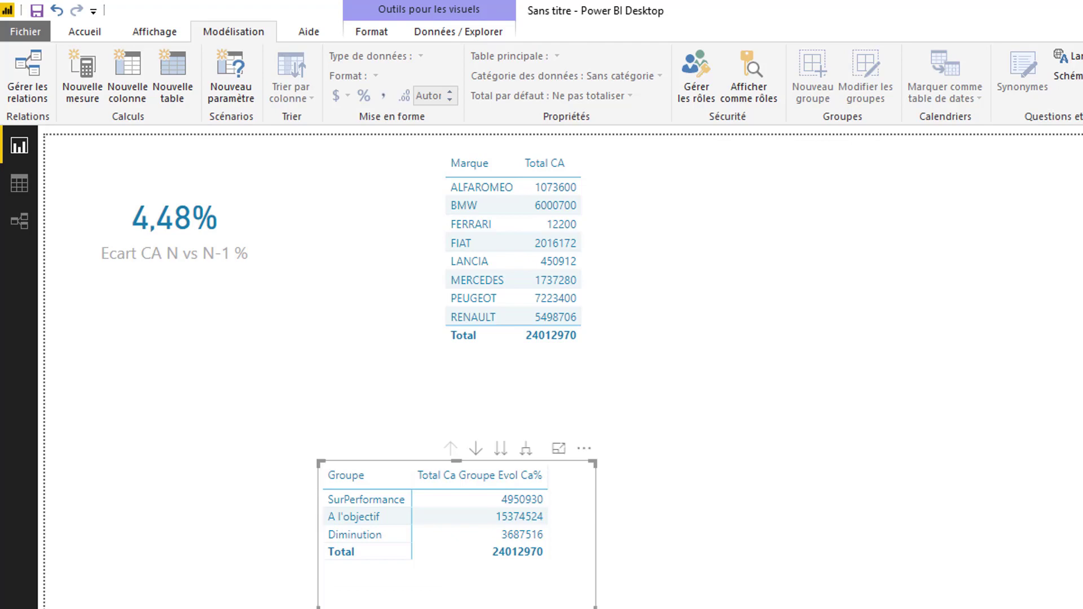
left_click(526, 453)
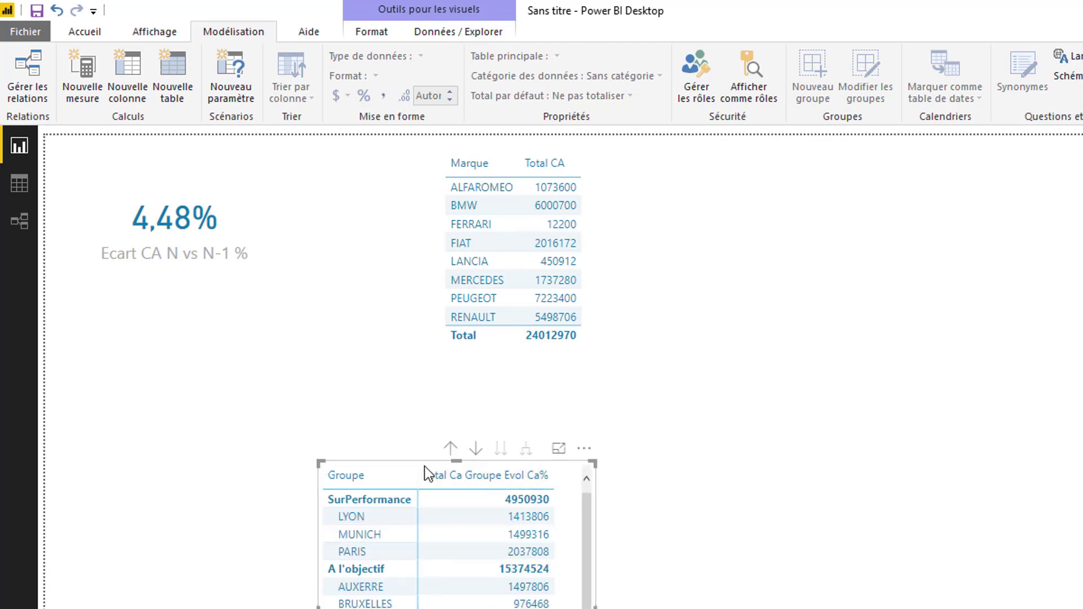
left_click_drag(365, 470, 164, 339)
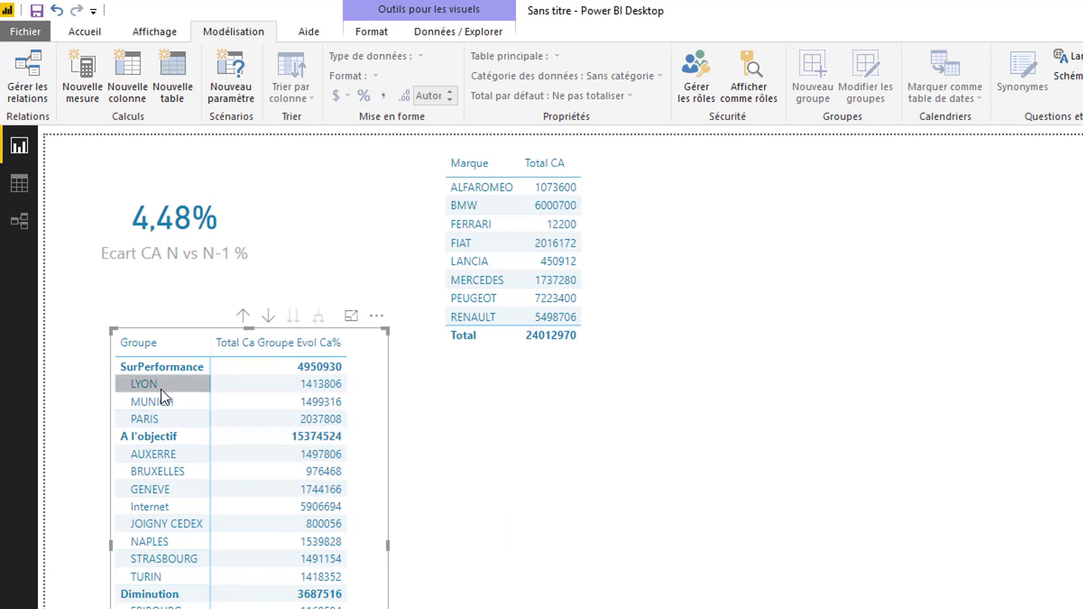
left_click_drag(163, 422, 138, 598)
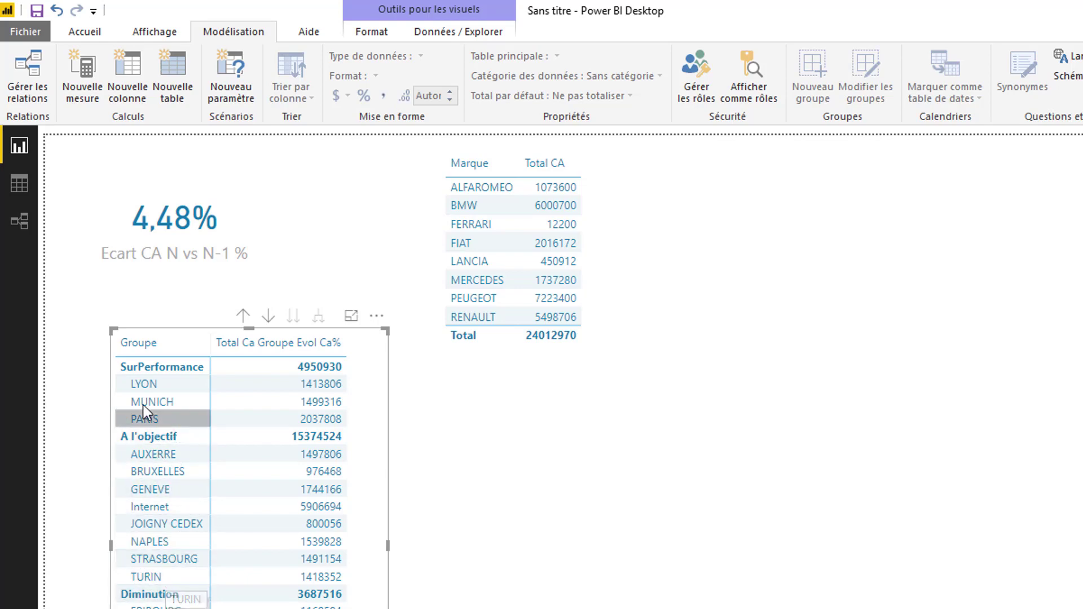
left_click_drag(137, 422, 183, 370)
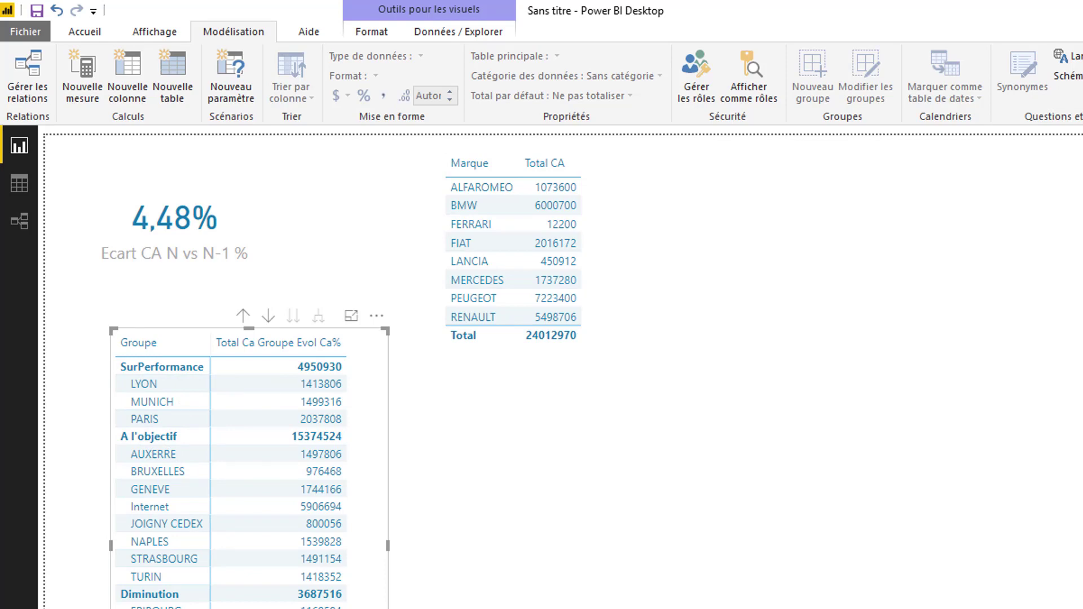
Step: Place a Couleur table beside the Groupe matrix, test the report filtered on Jaune, and clear that selection
left_click_drag(1078, 452, 769, 436)
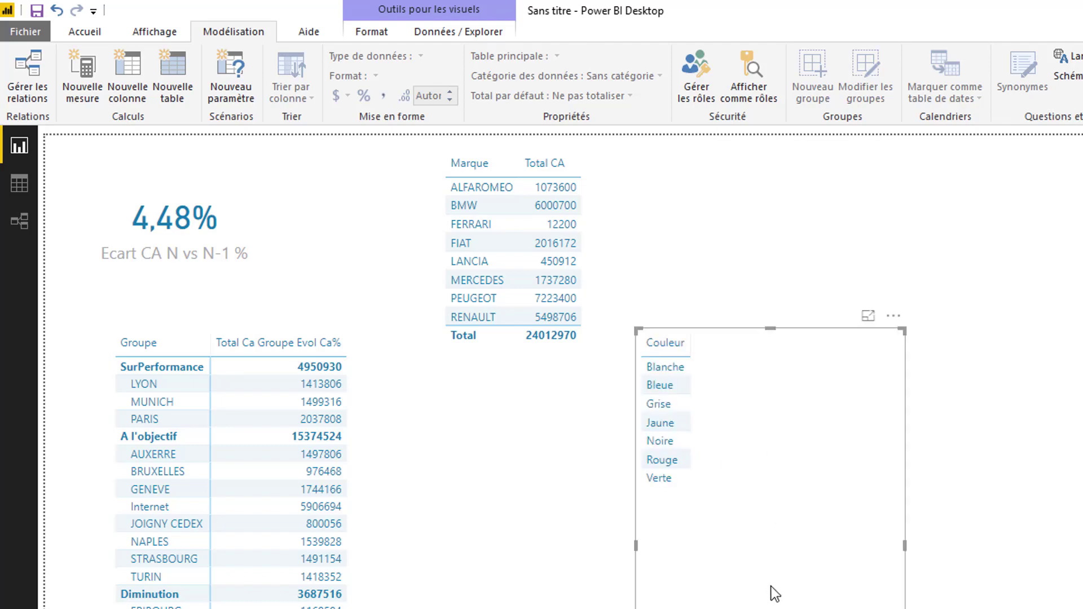
left_click(662, 423)
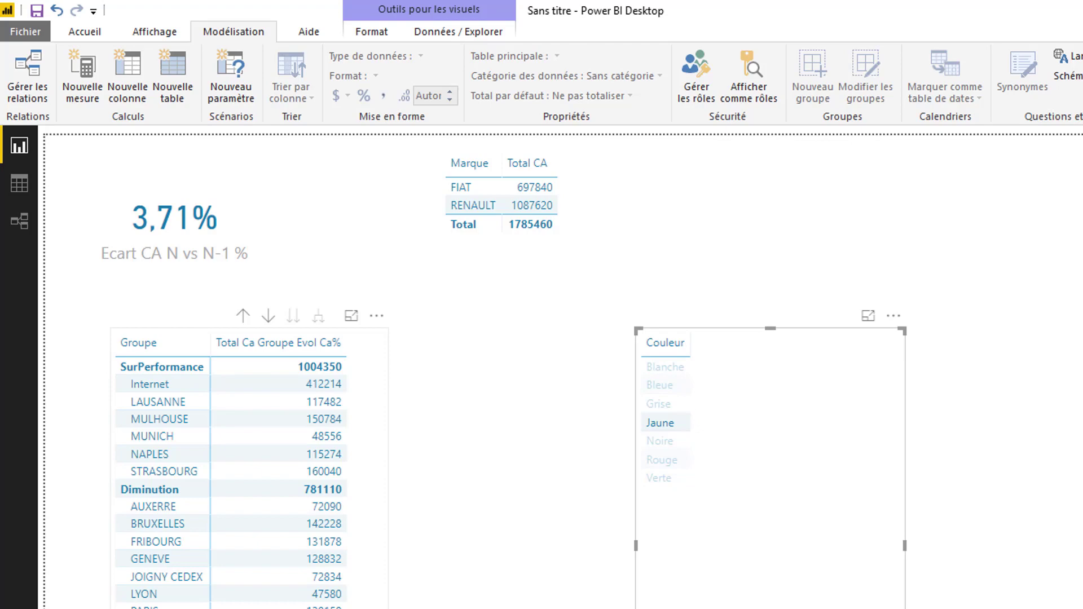
left_click(366, 417)
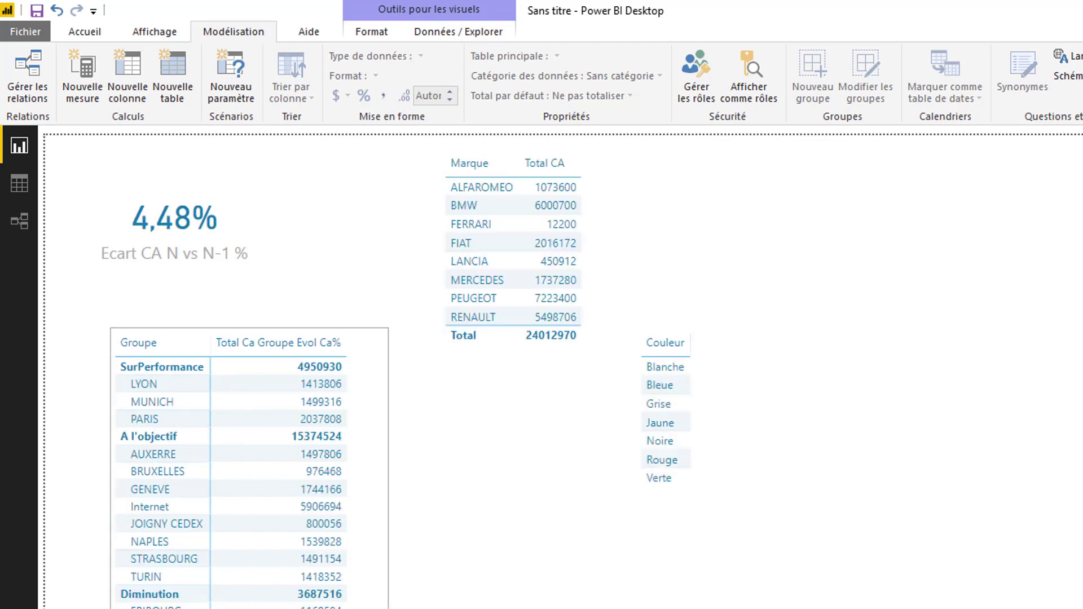
left_click(502, 434)
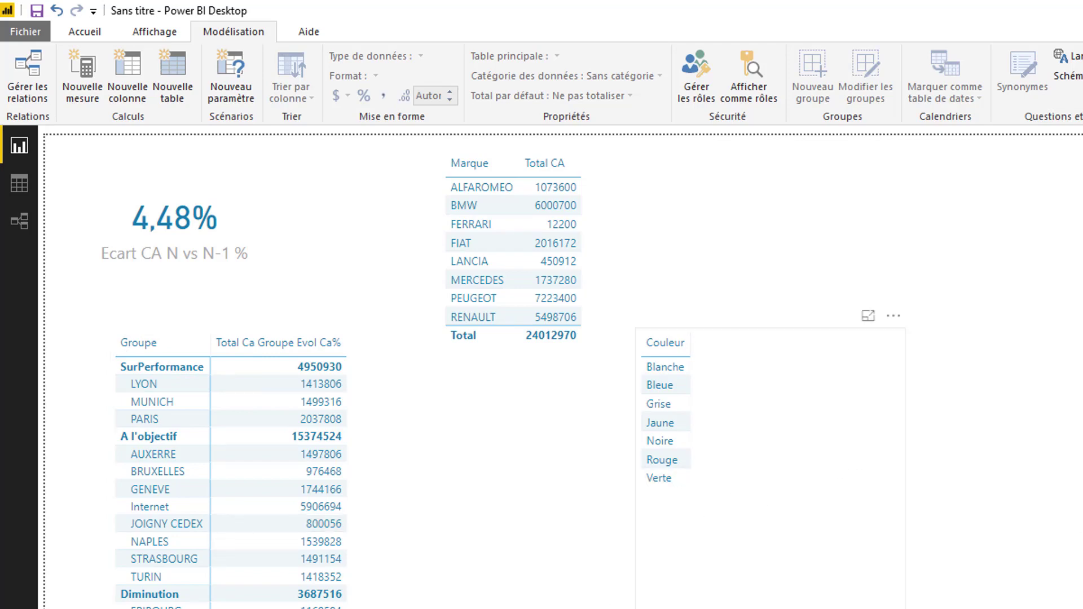
Step: Shrink the Couleur table's frame to fit closer around its list of colours
left_click_drag(905, 608, 804, 529)
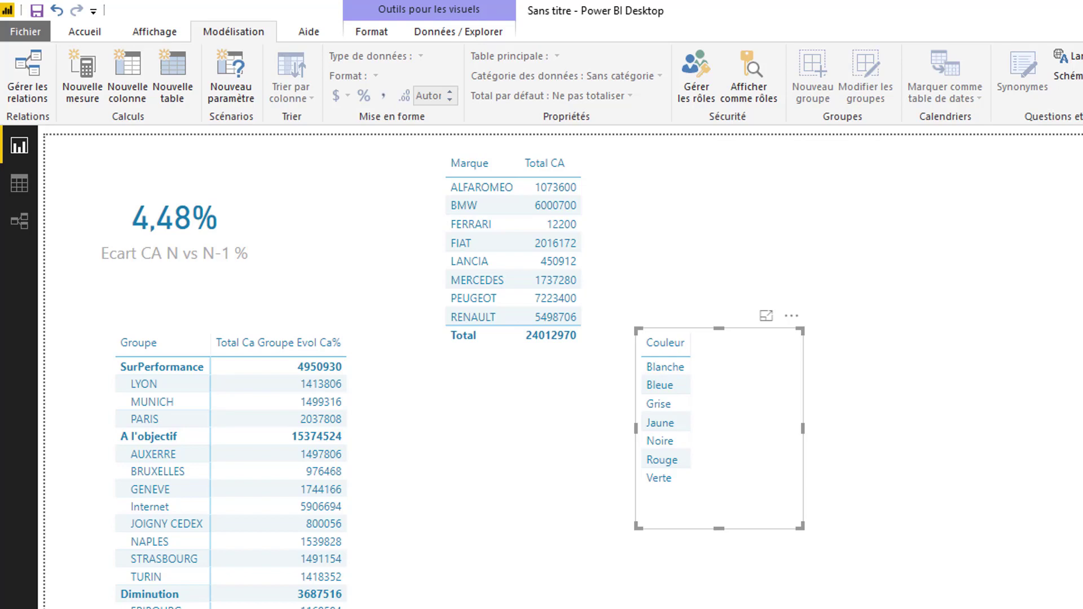
left_click(79, 32)
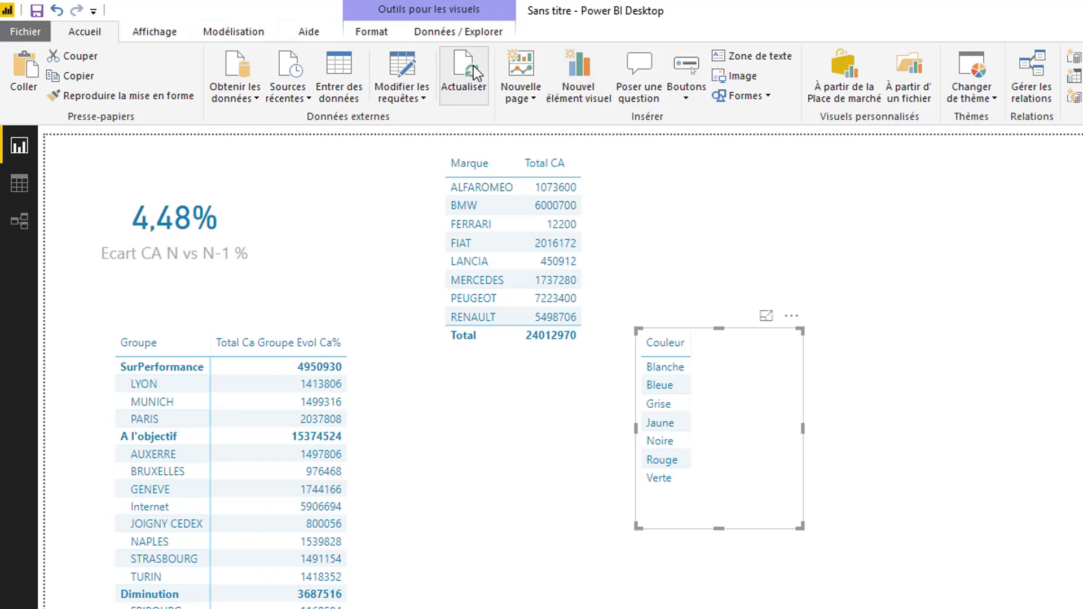